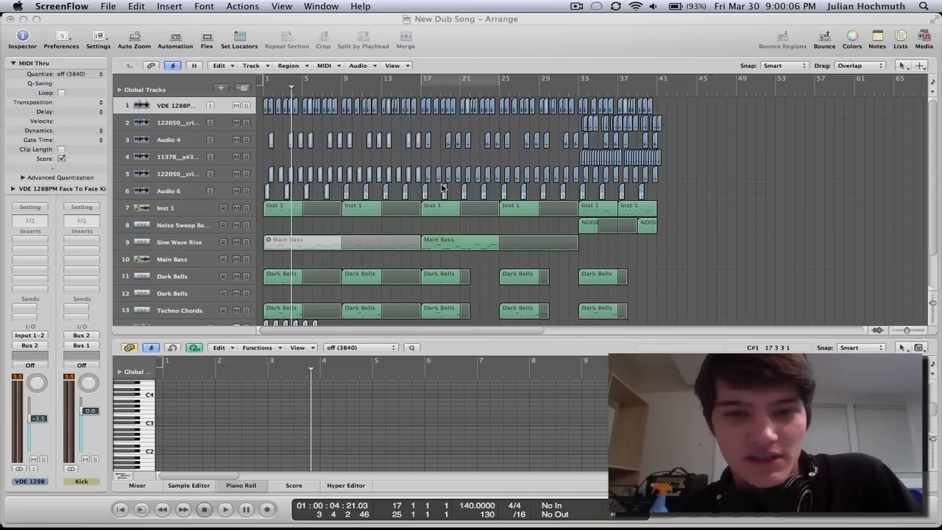
{"action": "scroll", "coordinate": [442, 188], "scroll_direction": "down", "scroll_amount": 2}
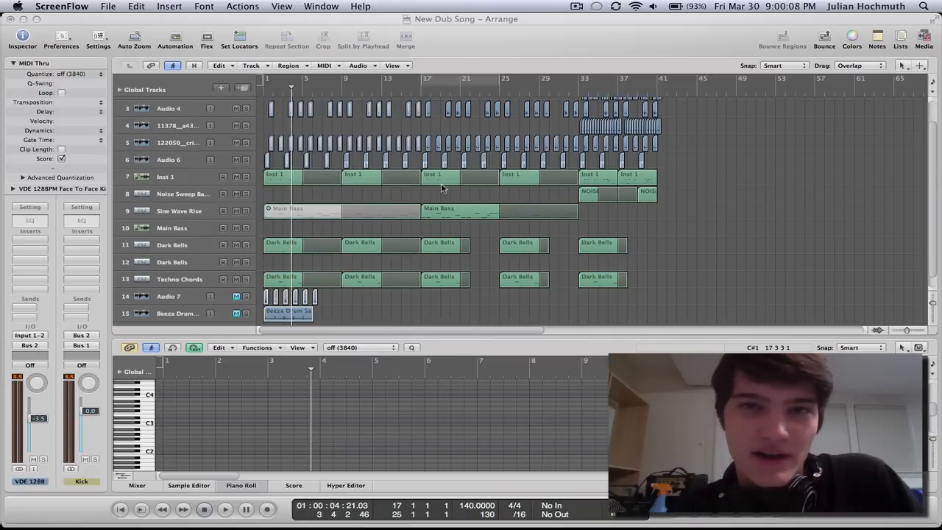
{"action": "scroll", "coordinate": [443, 188], "scroll_direction": "down", "scroll_amount": 1}
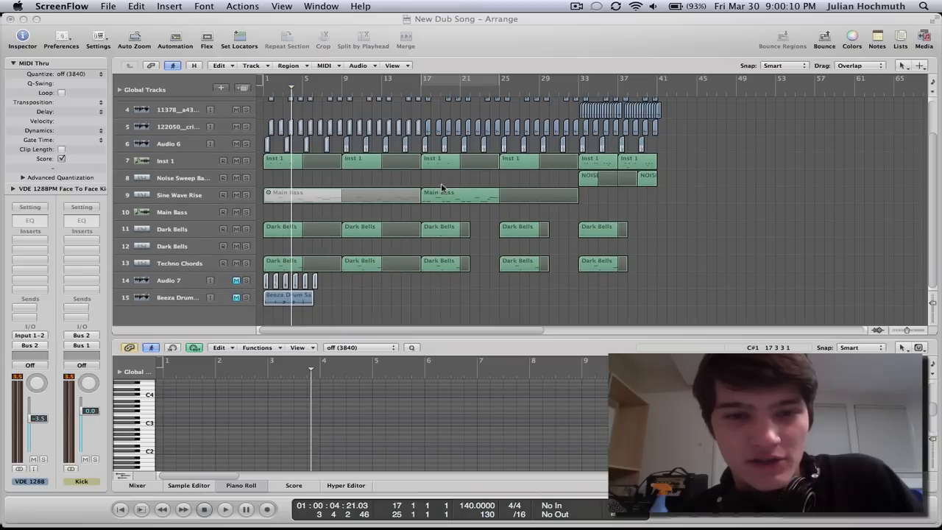
{"action": "scroll", "coordinate": [442, 188], "scroll_direction": "up", "scroll_amount": 1}
{"action": "scroll", "coordinate": [442, 189], "scroll_direction": "up", "scroll_amount": 3}
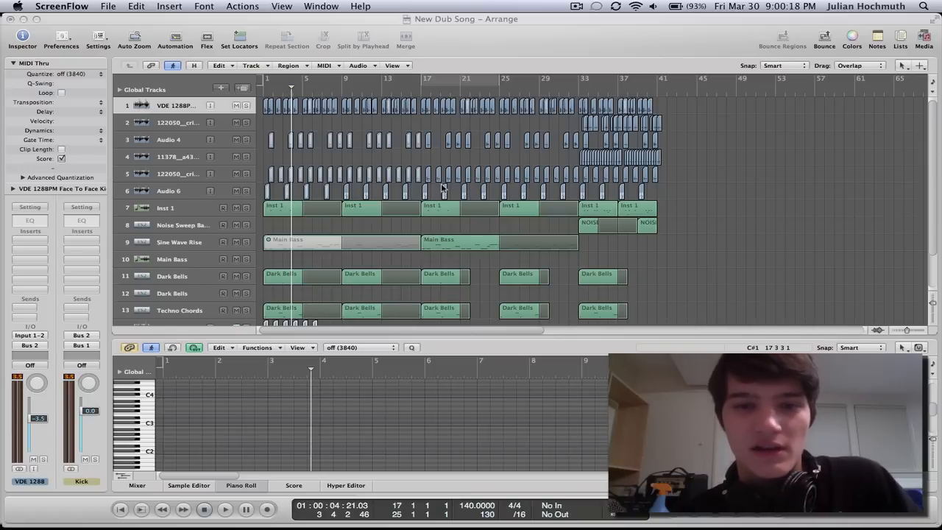
Mute all regions from bar 33 onward across the tracks.
{"action": "left_click", "coordinate": [452, 226]}
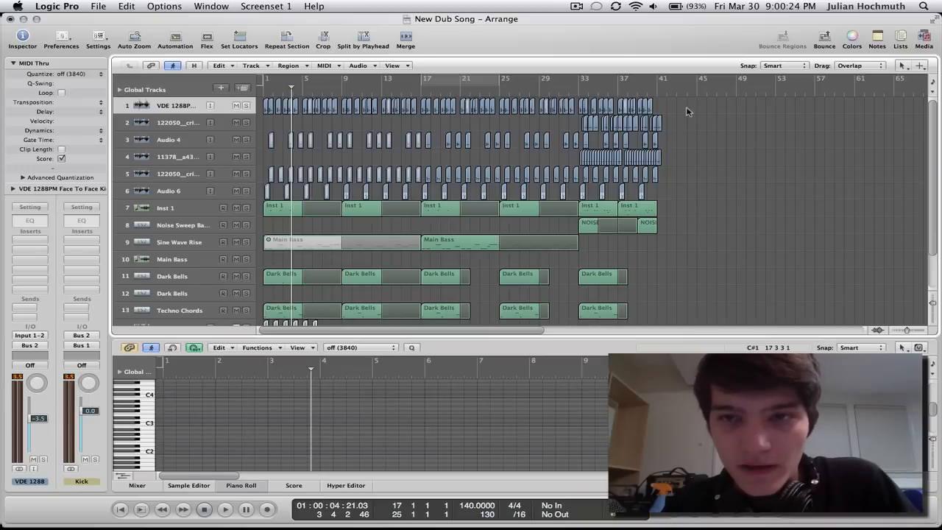
{"action": "left_click_drag", "start_coordinate": [686, 108], "coordinate": [582, 311]}
{"action": "key", "text": "m"}
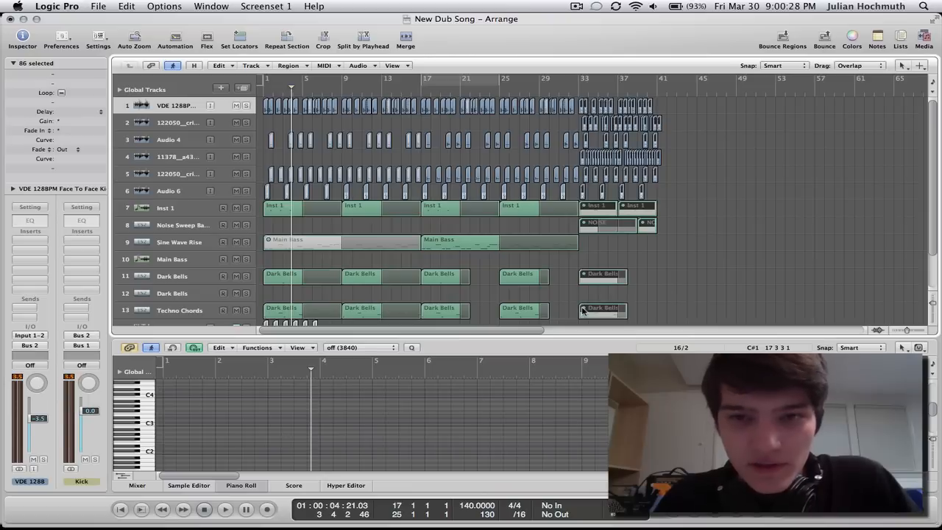
{"action": "left_click", "coordinate": [720, 265]}
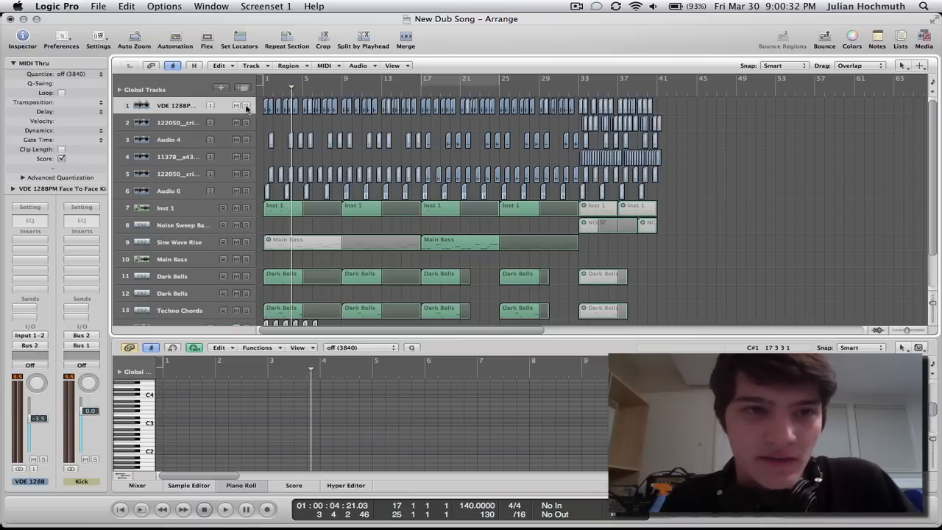
Open a Channel EQ on the kick track and enable its low-cut filter at 28 Hz with a 48 dB/Oct slope.
{"action": "key", "text": "Return"}
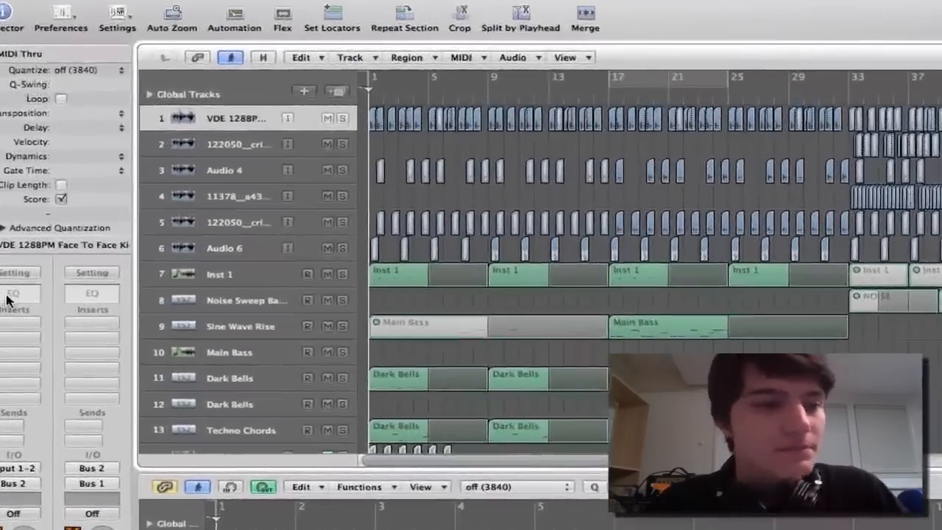
{"action": "double_click", "coordinate": [28, 223]}
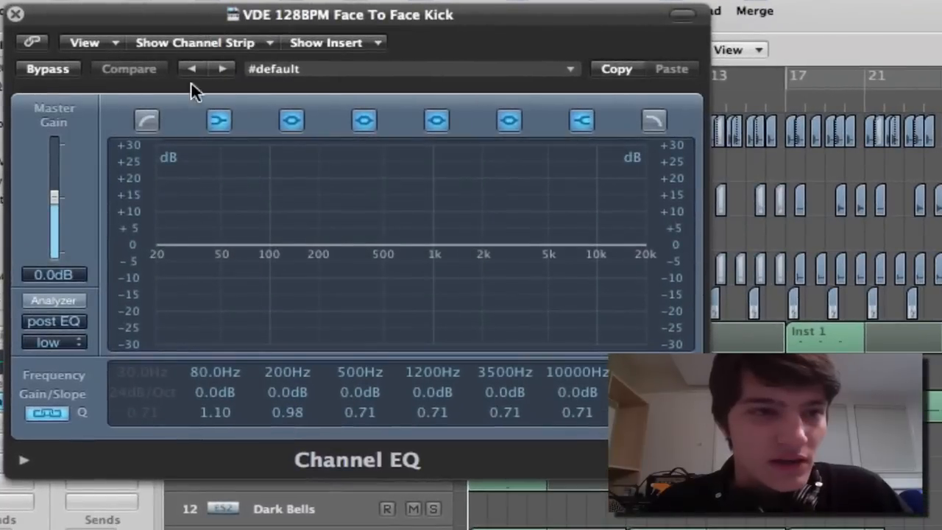
{"action": "left_click", "coordinate": [147, 120]}
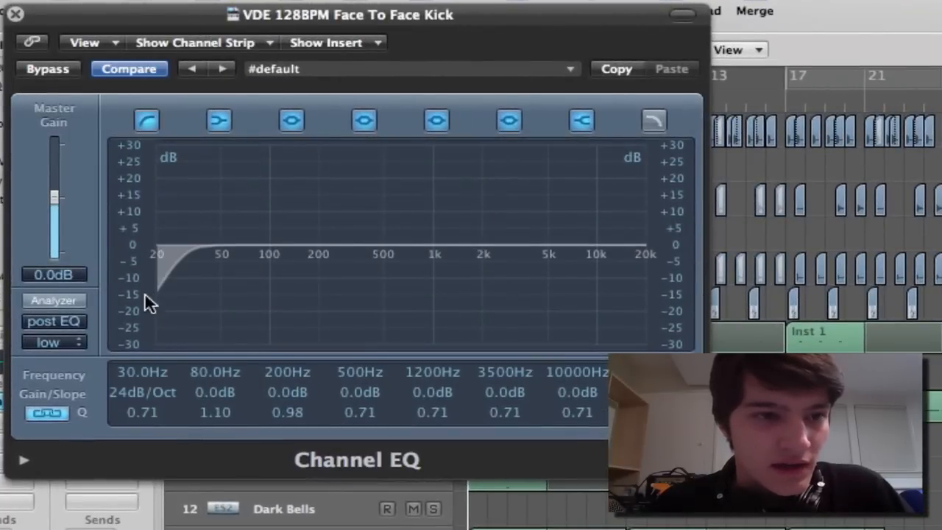
{"action": "left_click_drag", "start_coordinate": [136, 377], "coordinate": [133, 218]}
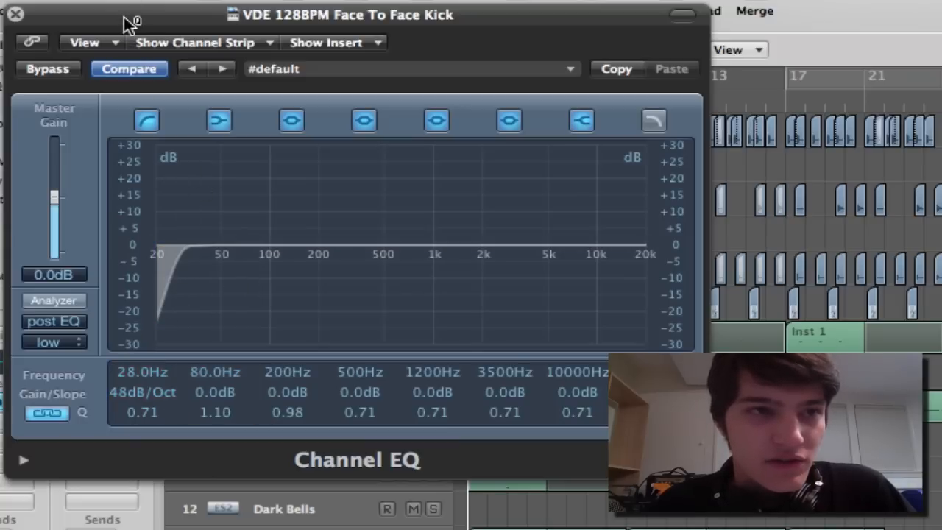
Turn on the EQ analyzer at high resolution and play the kick to view its frequency spectrum.
{"action": "left_click_drag", "start_coordinate": [130, 21], "coordinate": [309, 36]}
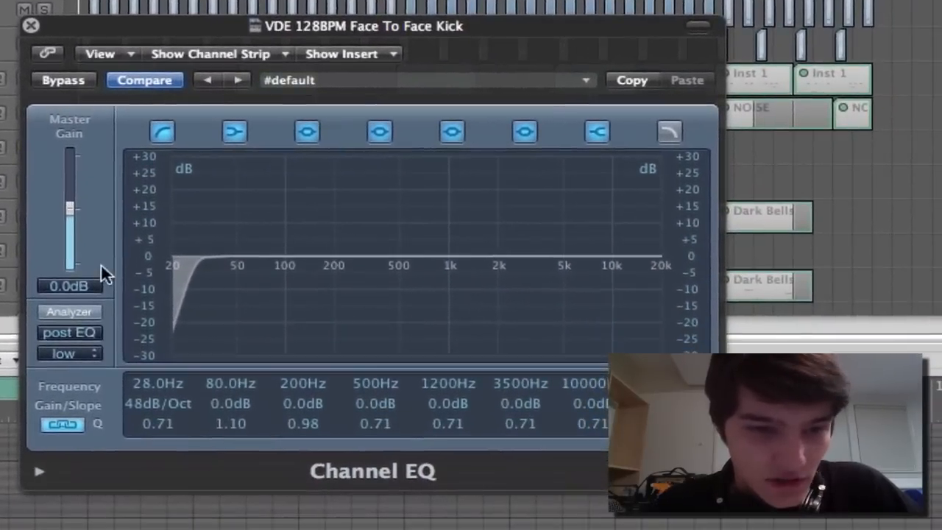
{"action": "left_click", "coordinate": [69, 311]}
{"action": "left_click", "coordinate": [65, 354]}
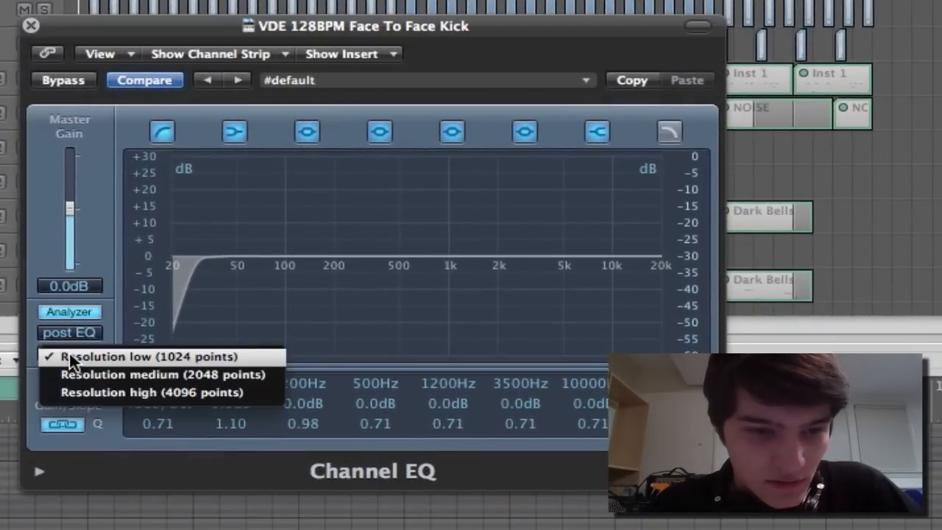
{"action": "left_click", "coordinate": [128, 392]}
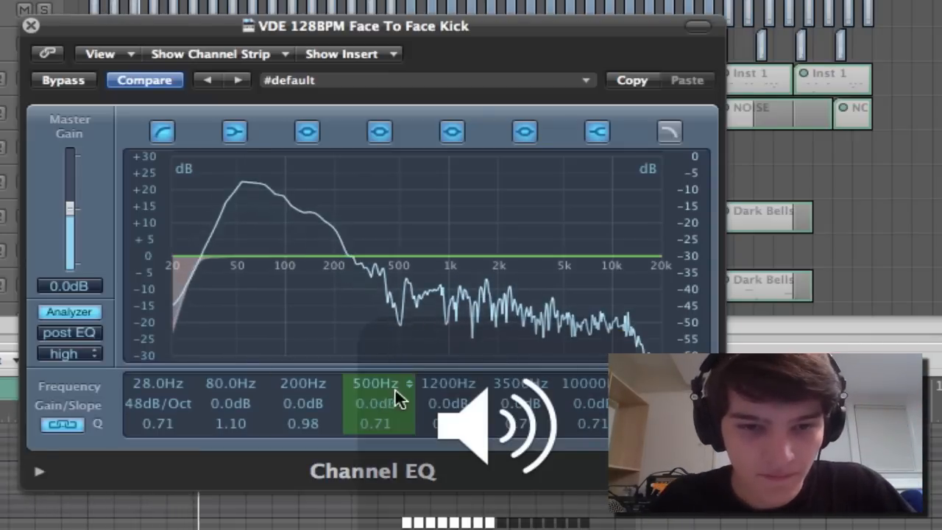
{"action": "key", "text": "space"}
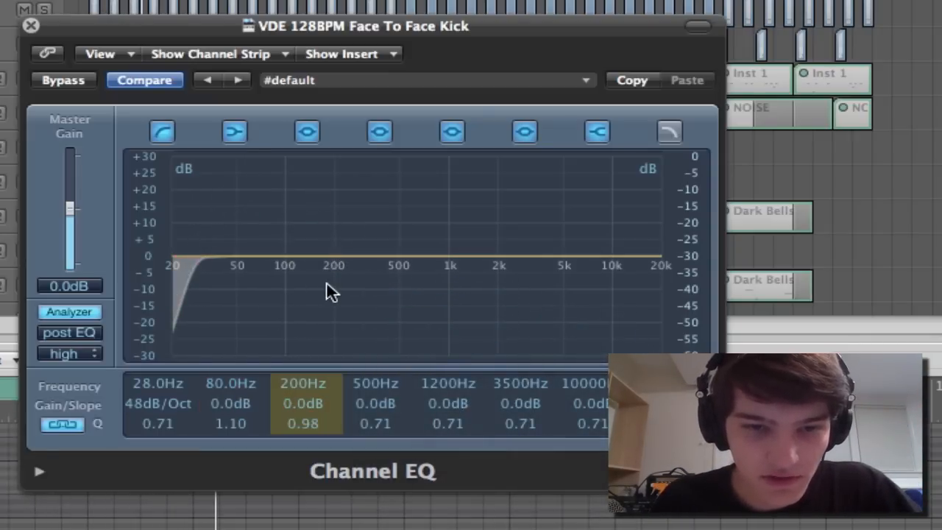
Change the 200 Hz EQ band to a 3.0 dB boost at 106 Hz with a Q of 1.60, checking it in playback.
{"action": "left_click_drag", "start_coordinate": [326, 282], "coordinate": [282, 268]}
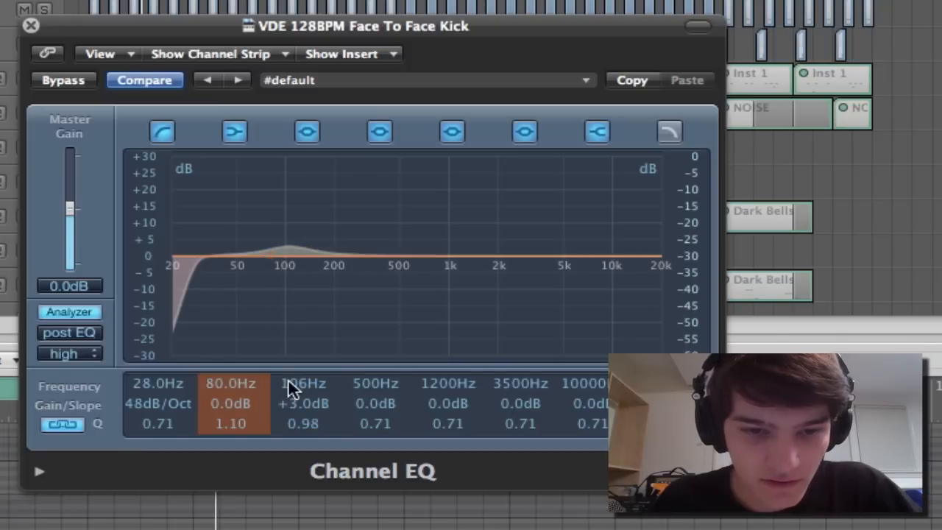
{"action": "left_click_drag", "start_coordinate": [303, 424], "coordinate": [302, 401]}
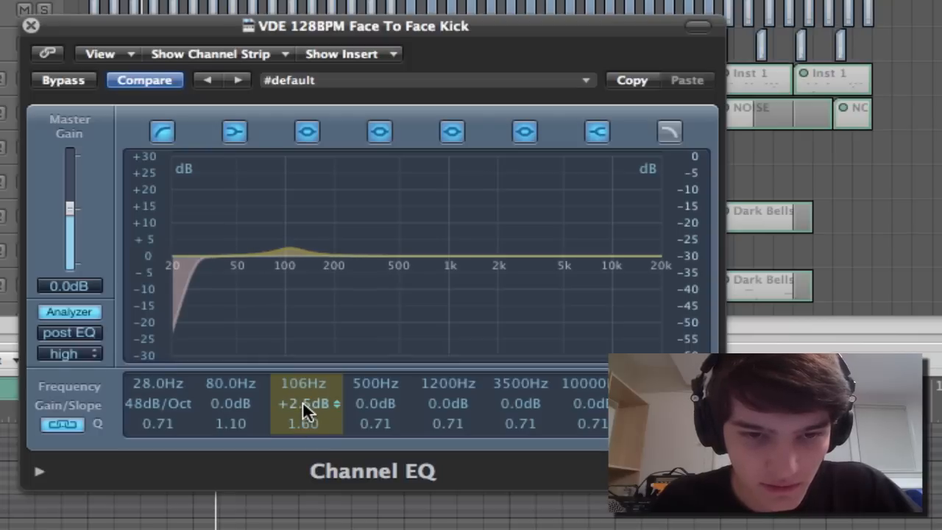
{"action": "key", "text": "space"}
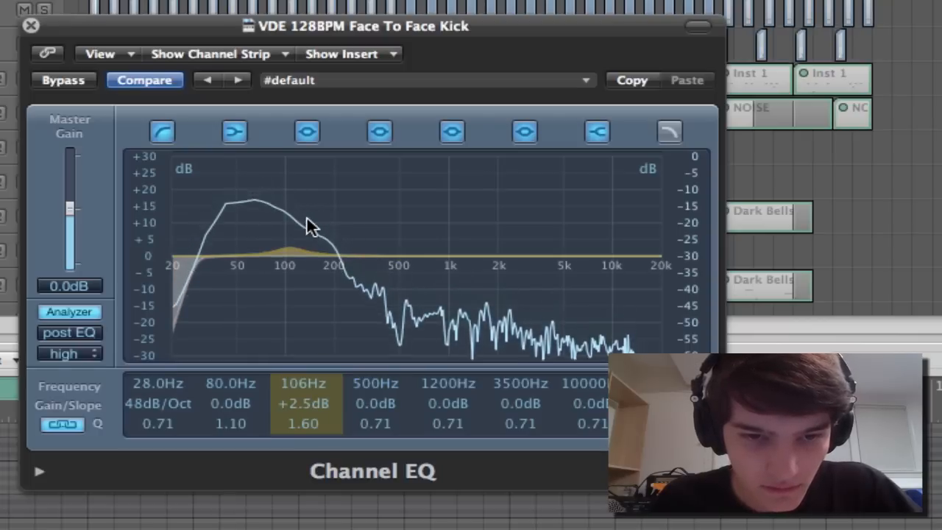
{"action": "left_click_drag", "start_coordinate": [307, 217], "coordinate": [308, 217]}
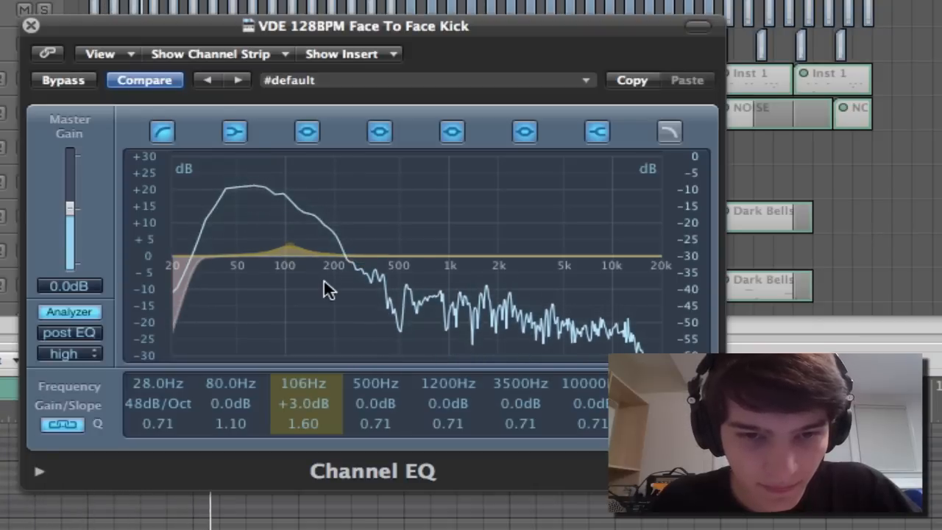
Cut 2.5 dB at 250 Hz with a Q of 1.10 and raise the high shelf 2.0 dB at 10200 Hz, checking the result in playback.
{"action": "left_click_drag", "start_coordinate": [381, 275], "coordinate": [335, 285]}
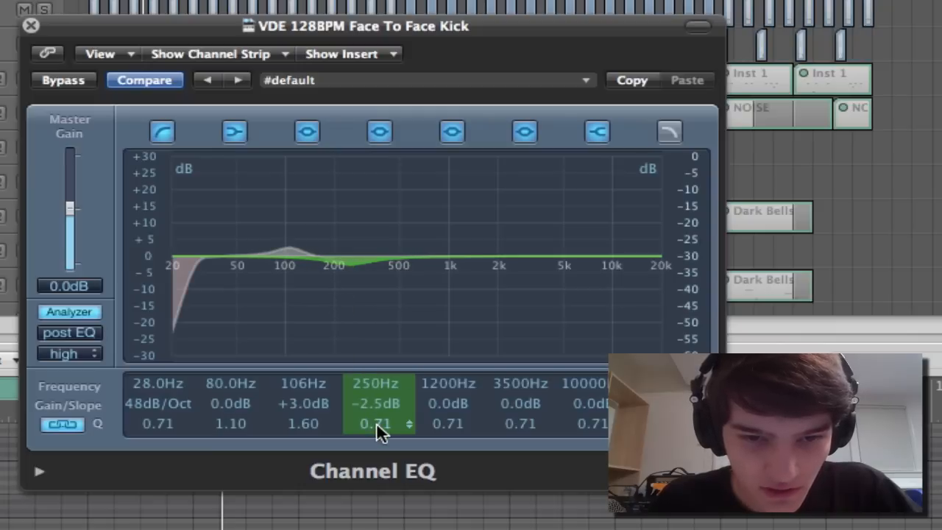
{"action": "mouse_move", "coordinate": [376, 421]}
{"action": "left_mouse_down"}
{"action": "mouse_move", "coordinate": [380, 414]}
{"action": "mouse_move", "coordinate": [375, 429]}
{"action": "left_mouse_up"}
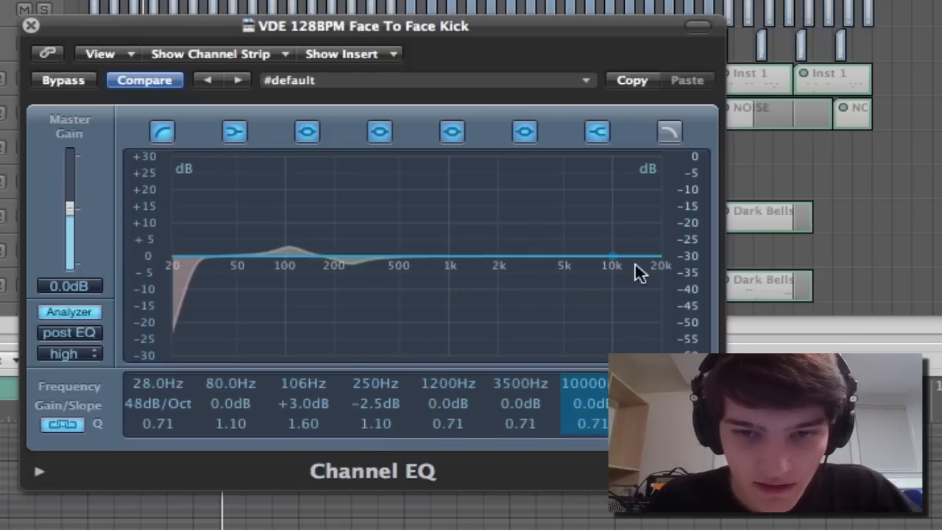
{"action": "left_click_drag", "start_coordinate": [638, 284], "coordinate": [638, 277]}
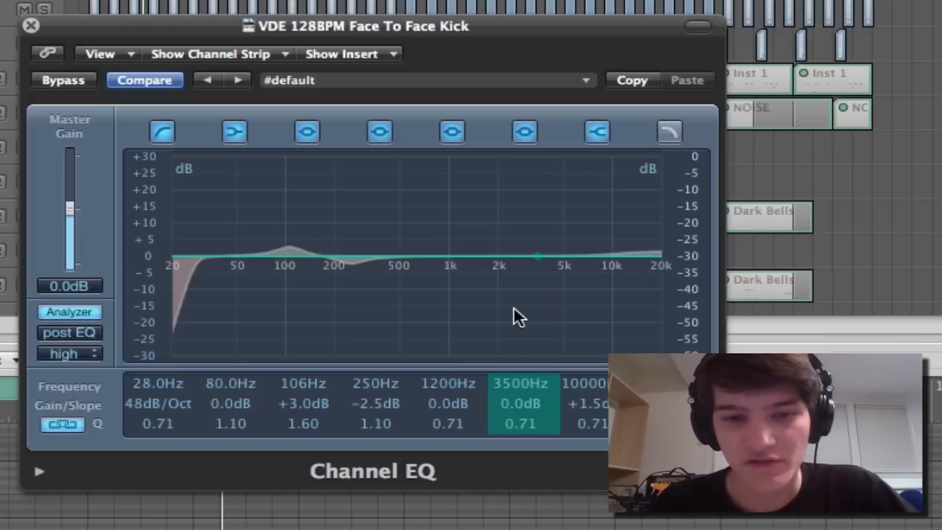
{"action": "key", "text": "space"}
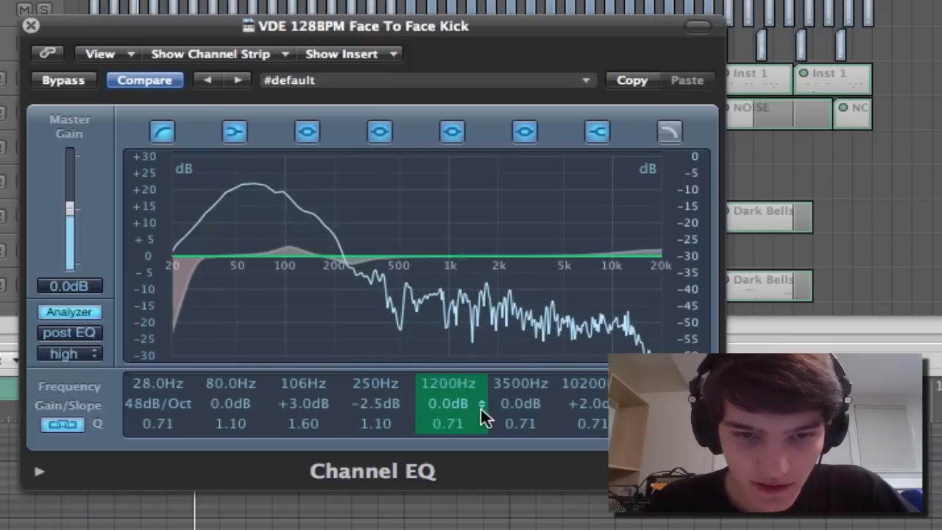
{"action": "key", "text": "space"}
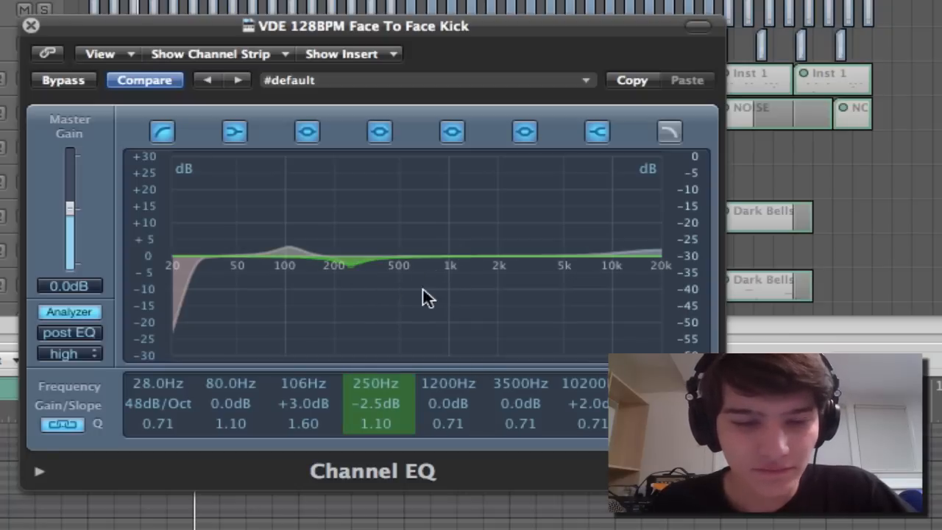
Sweep the 1200 Hz band as a 24 dB boost with Q 2.60 and low cut raised to 220 Hz, settling on 540 Hz during playback.
{"action": "left_click_drag", "start_coordinate": [446, 293], "coordinate": [448, 270]}
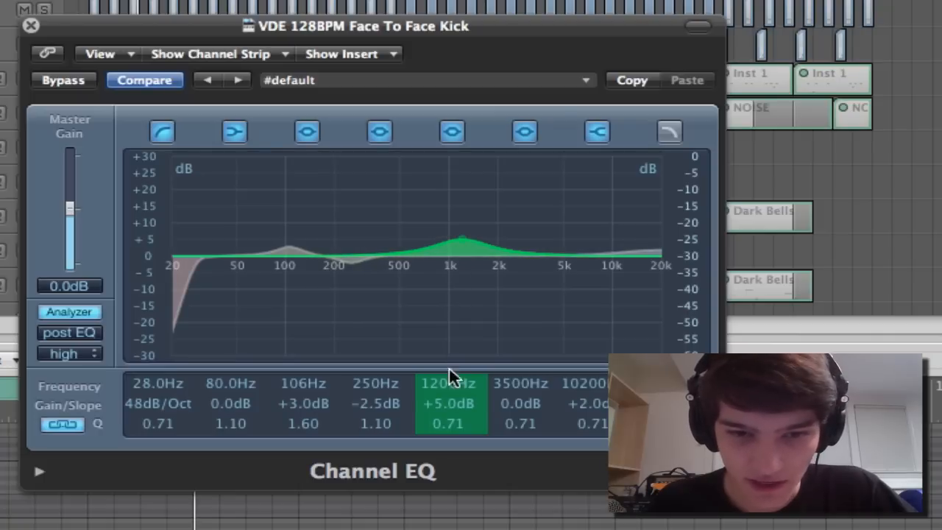
{"action": "mouse_move", "coordinate": [446, 421]}
{"action": "left_mouse_down"}
{"action": "mouse_move", "coordinate": [451, 398]}
{"action": "mouse_move", "coordinate": [449, 409]}
{"action": "left_mouse_up"}
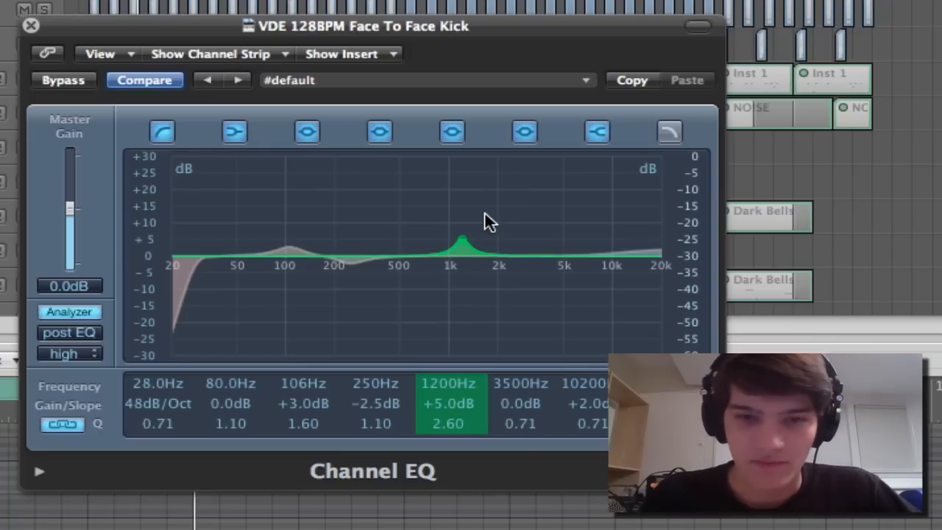
{"action": "left_click_drag", "start_coordinate": [485, 213], "coordinate": [396, 224]}
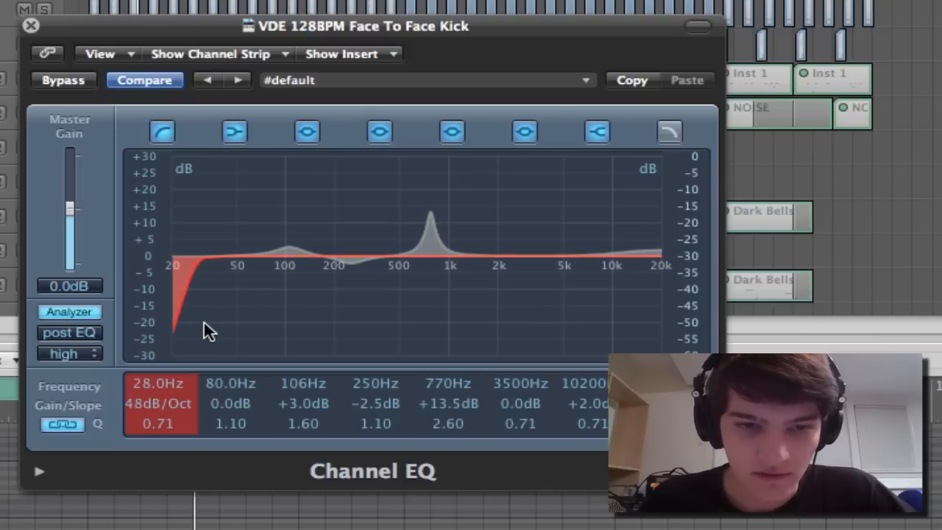
{"action": "left_click_drag", "start_coordinate": [204, 322], "coordinate": [350, 326]}
{"action": "left_click_drag", "start_coordinate": [469, 210], "coordinate": [454, 152]}
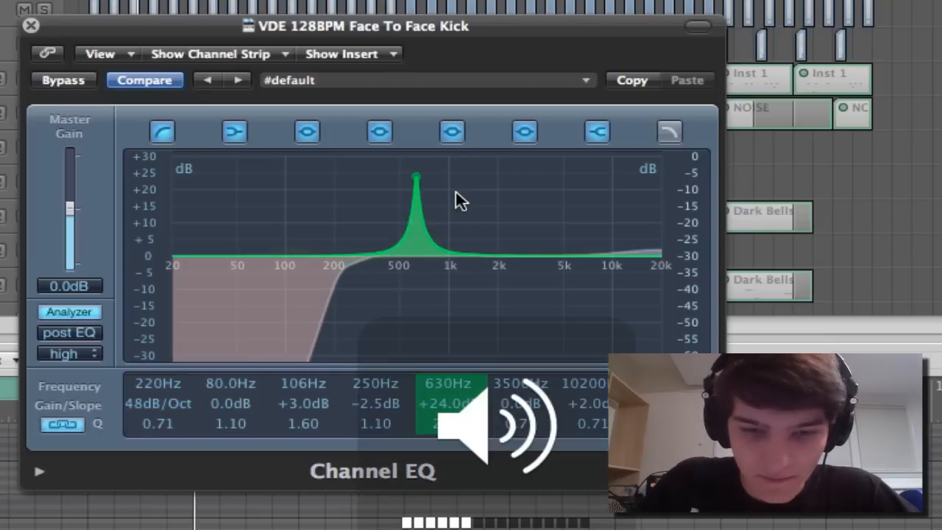
{"action": "key", "text": "space"}
{"action": "left_click_drag", "start_coordinate": [453, 201], "coordinate": [438, 180]}
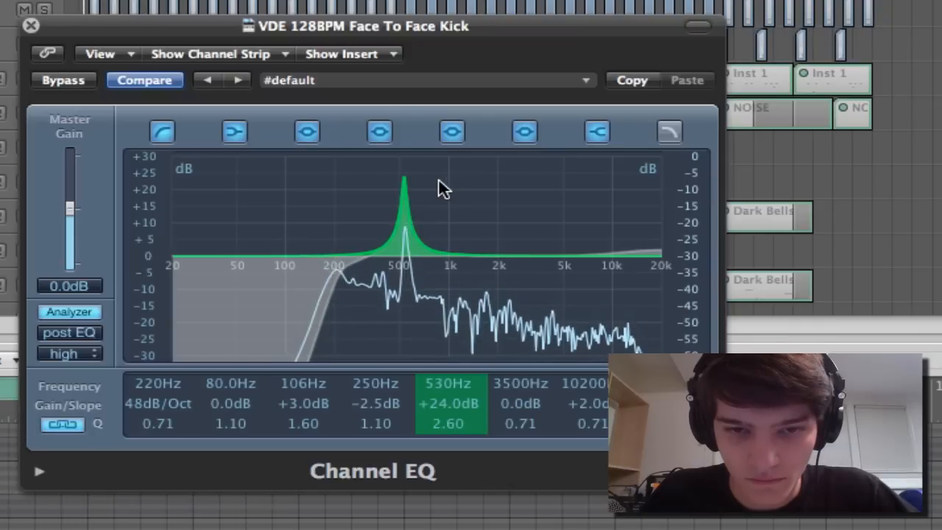
{"action": "left_click_drag", "start_coordinate": [437, 180], "coordinate": [440, 183]}
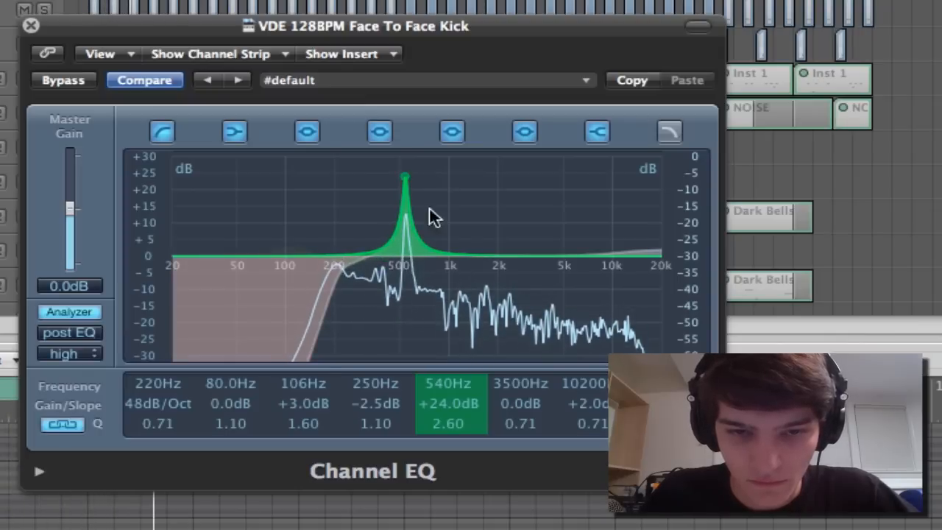
Lower the low cut to 28.5 Hz and turn the 540 Hz boost into a 5 dB cut with a Q of 1.00.
{"action": "left_click_drag", "start_coordinate": [344, 349], "coordinate": [199, 307]}
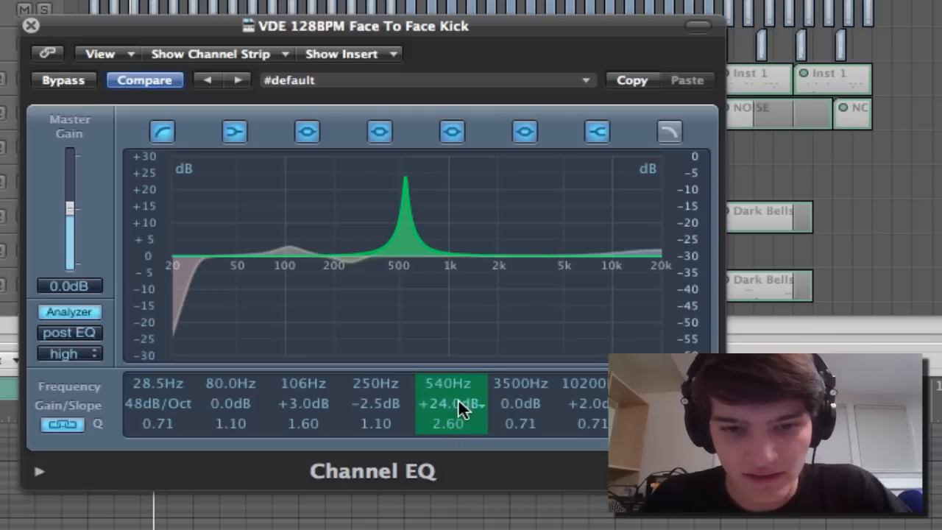
{"action": "left_click_drag", "start_coordinate": [443, 401], "coordinate": [461, 471]}
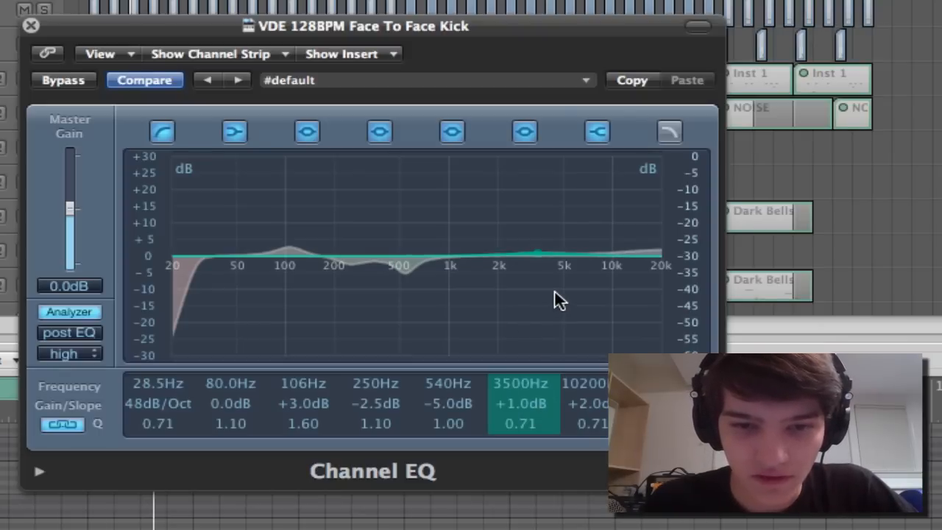
Boost the upper-mid band 2.5 dB at 5200 Hz and compare the kick with the EQ bypassed and active during playback.
{"action": "left_click_drag", "start_coordinate": [553, 291], "coordinate": [582, 286]}
{"action": "key", "text": "space"}
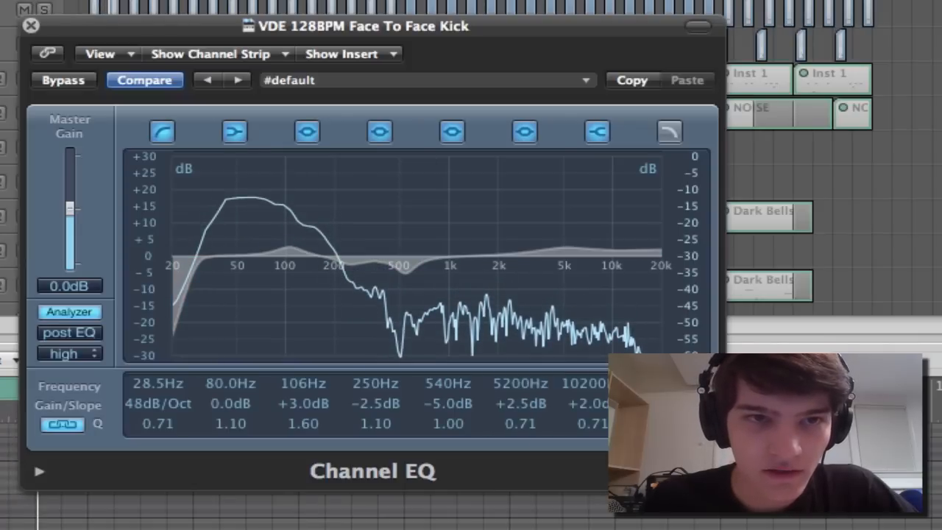
{"action": "key", "text": "space"}
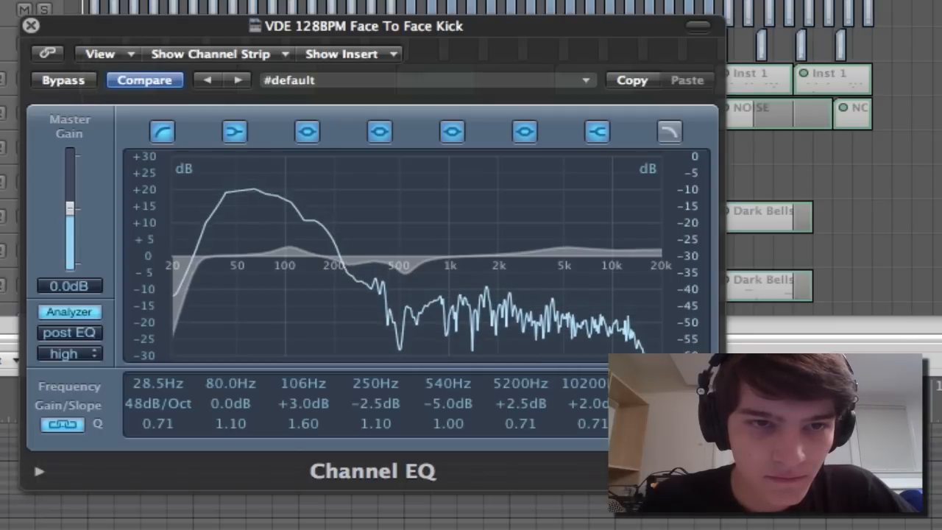
{"action": "left_click", "coordinate": [75, 75]}
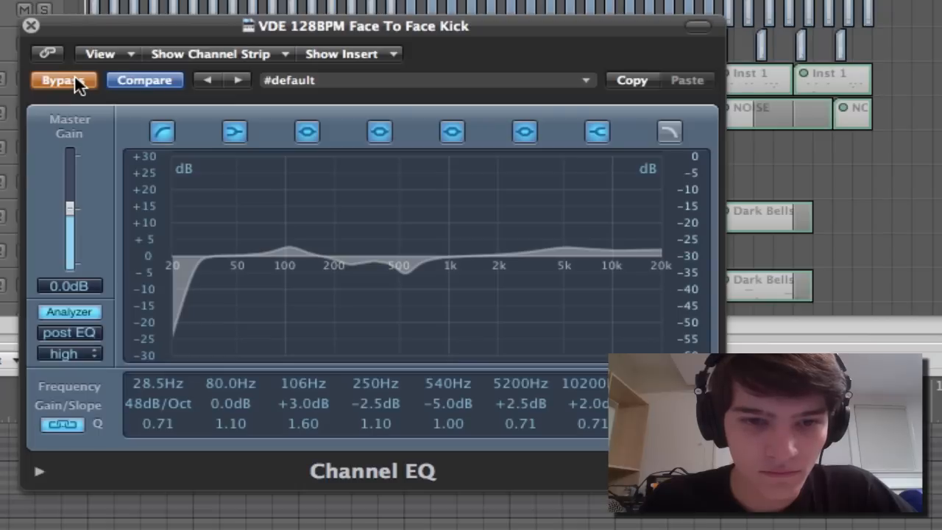
{"action": "left_click", "coordinate": [74, 75]}
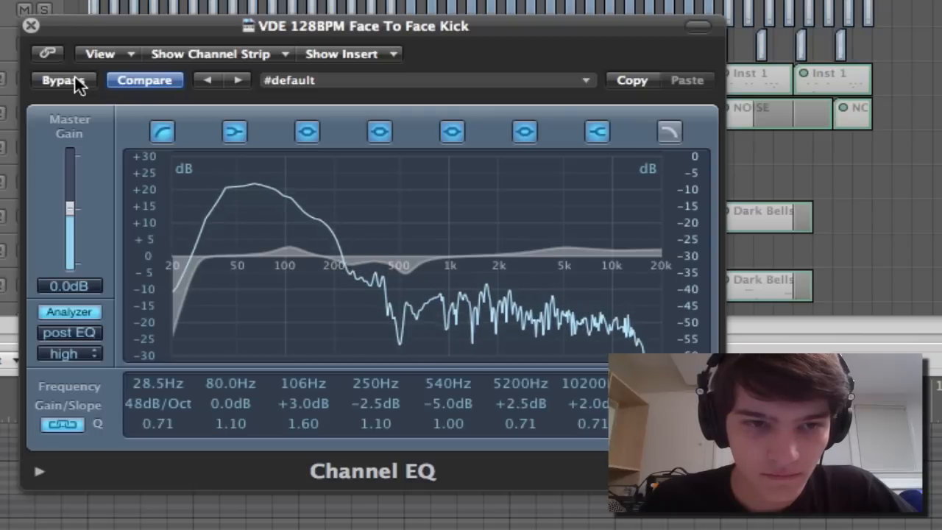
Compare the kick with its Channel EQ bypassed and active during playback, then close the EQ window.
{"action": "left_click", "coordinate": [74, 74]}
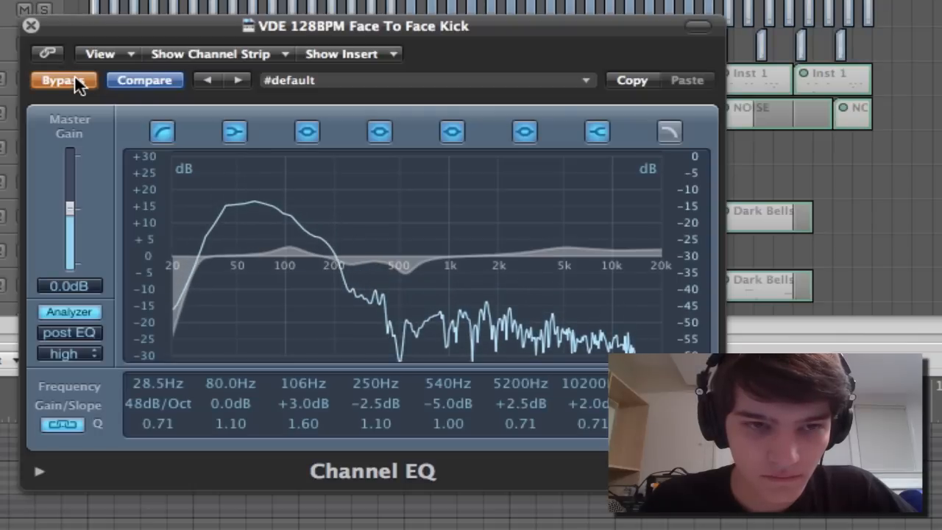
{"action": "left_click", "coordinate": [74, 75]}
{"action": "left_click", "coordinate": [74, 75]}
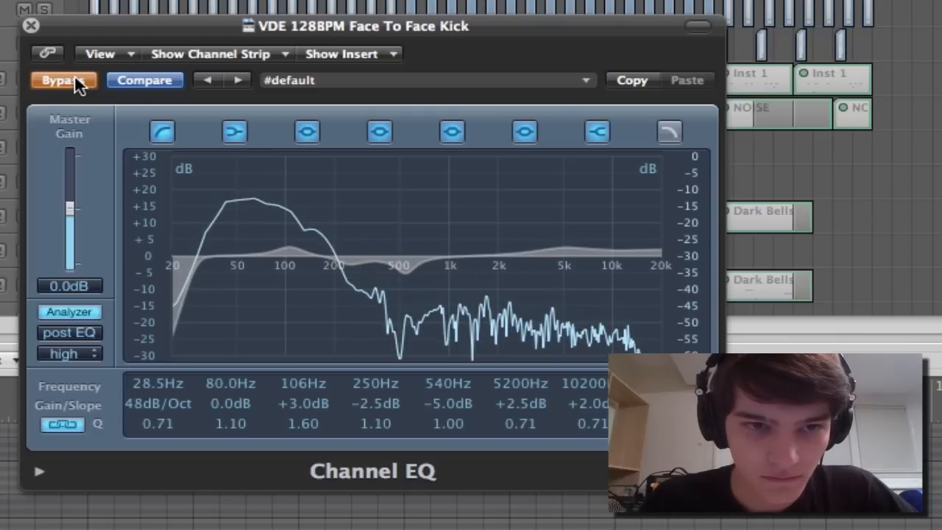
{"action": "left_click", "coordinate": [74, 74]}
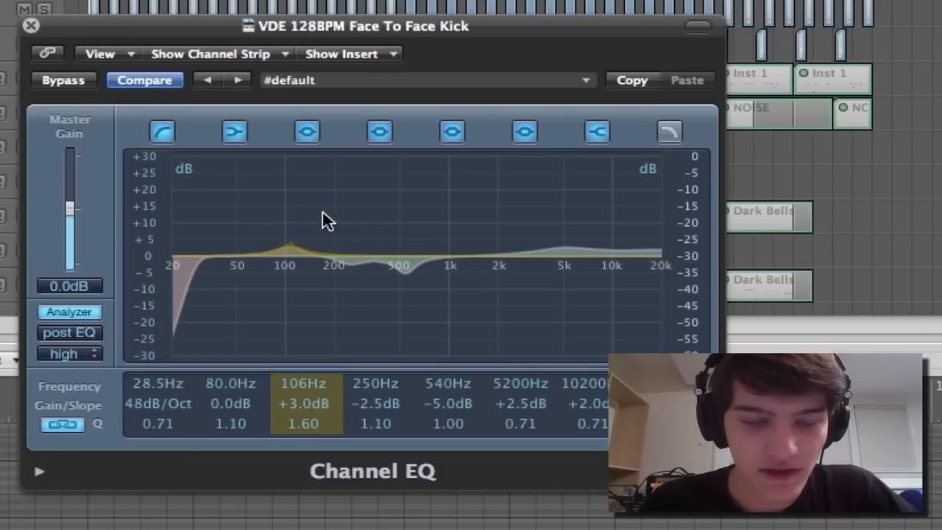
{"action": "left_click", "coordinate": [30, 25]}
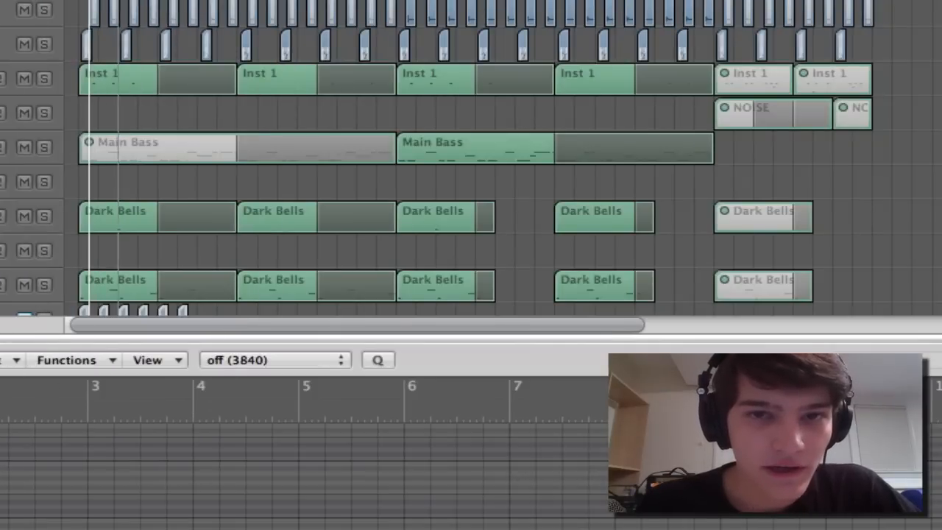
Set the cycle region to bars 17–21, solo track 5 alongside the kick, and start playback.
{"action": "left_click_drag", "start_coordinate": [118, 1], "coordinate": [416, 0]}
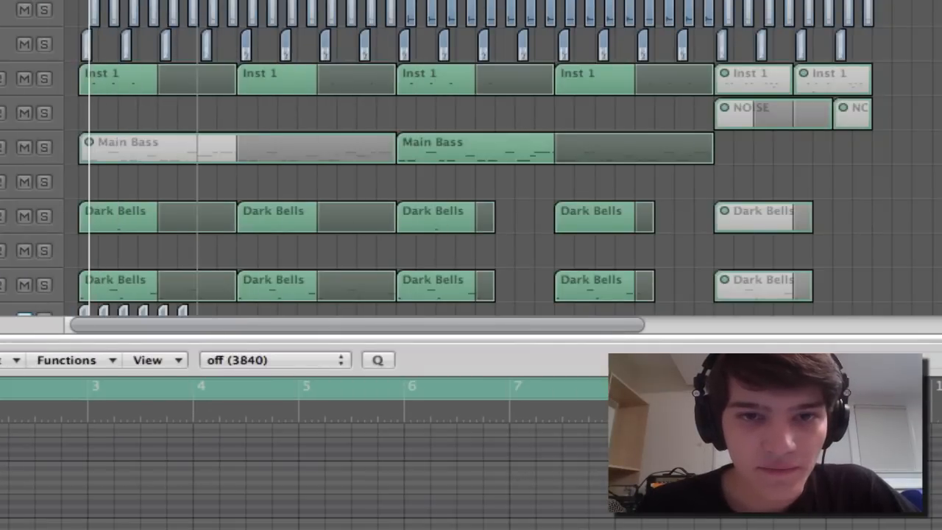
{"action": "left_click_drag", "start_coordinate": [618, 388], "coordinate": [306, 388]}
{"action": "left_click_drag", "start_coordinate": [117, 1], "coordinate": [436, 0]}
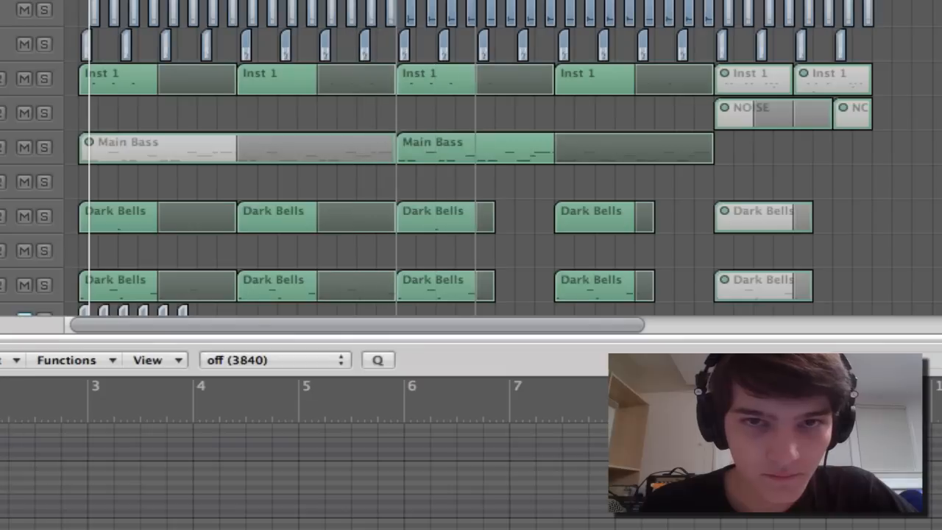
{"action": "left_click", "coordinate": [43, 9]}
{"action": "key", "text": "space"}
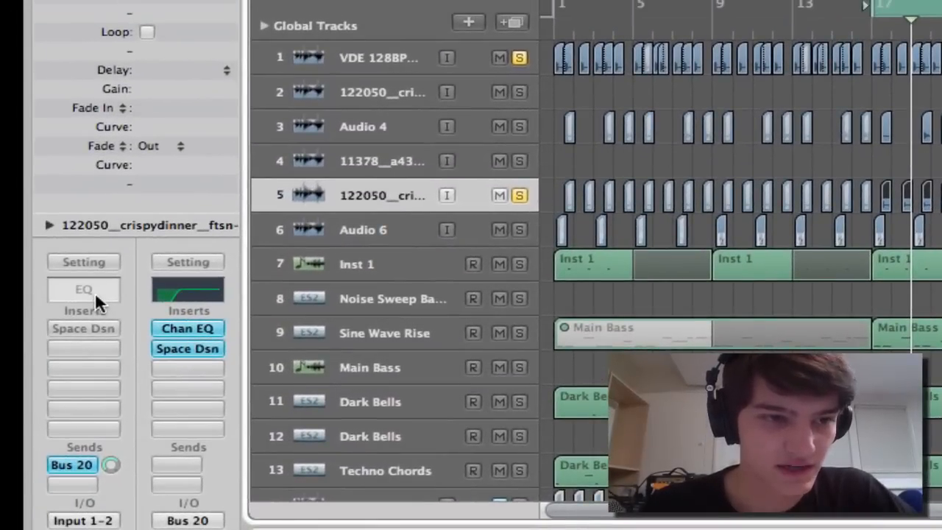
Add a Channel EQ to track 5 and remove its Space Designer insert.
{"action": "double_click", "coordinate": [84, 290]}
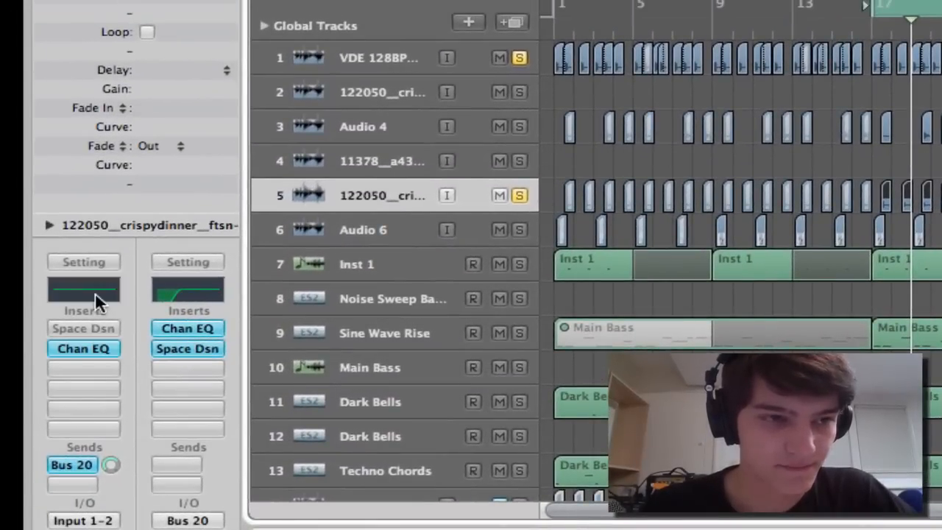
{"action": "left_click", "coordinate": [70, 326]}
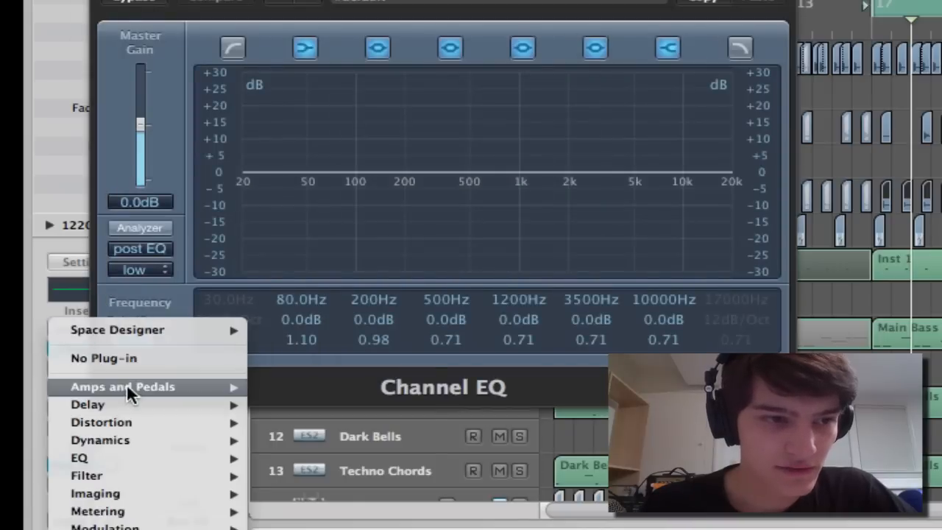
{"action": "left_click", "coordinate": [137, 358]}
Enable the low cut on track 5's EQ and raise its cutoff to 116 Hz.
{"action": "left_click", "coordinate": [232, 48]}
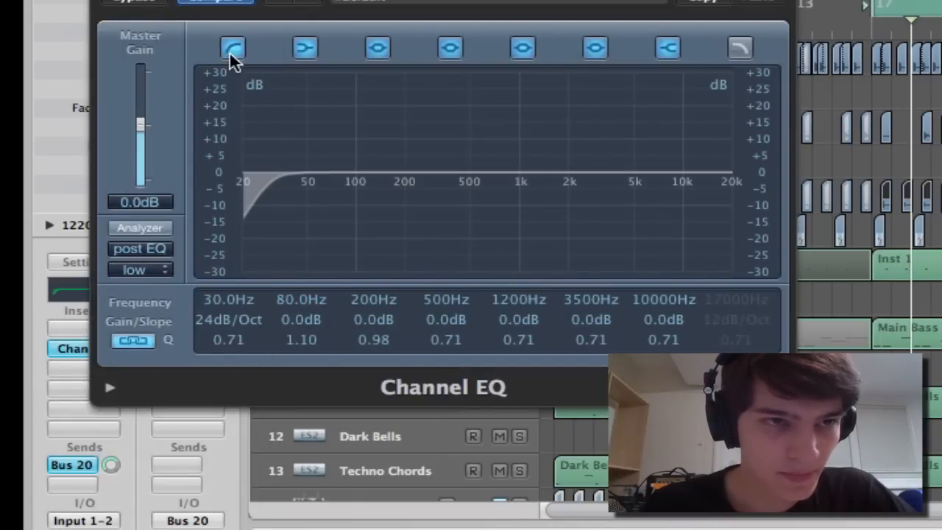
{"action": "left_click_drag", "start_coordinate": [281, 229], "coordinate": [382, 252]}
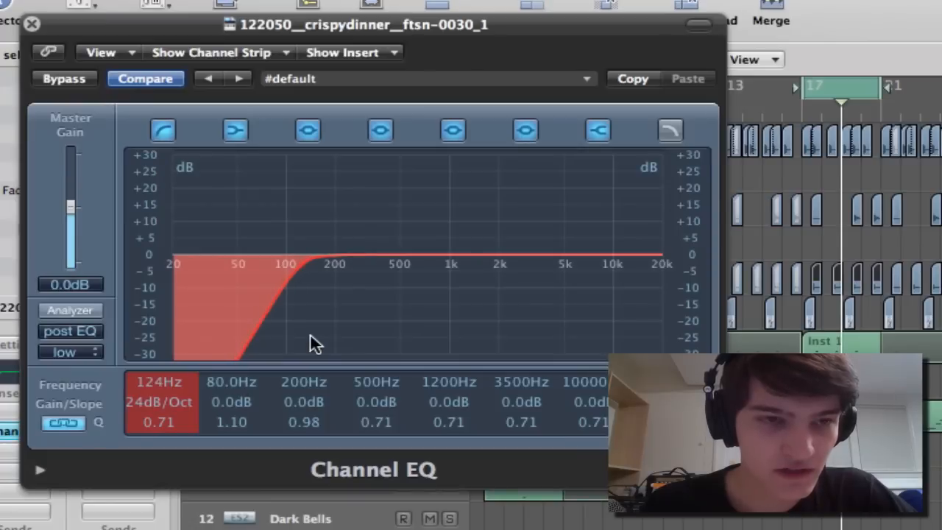
{"action": "left_click_drag", "start_coordinate": [293, 337], "coordinate": [296, 335]}
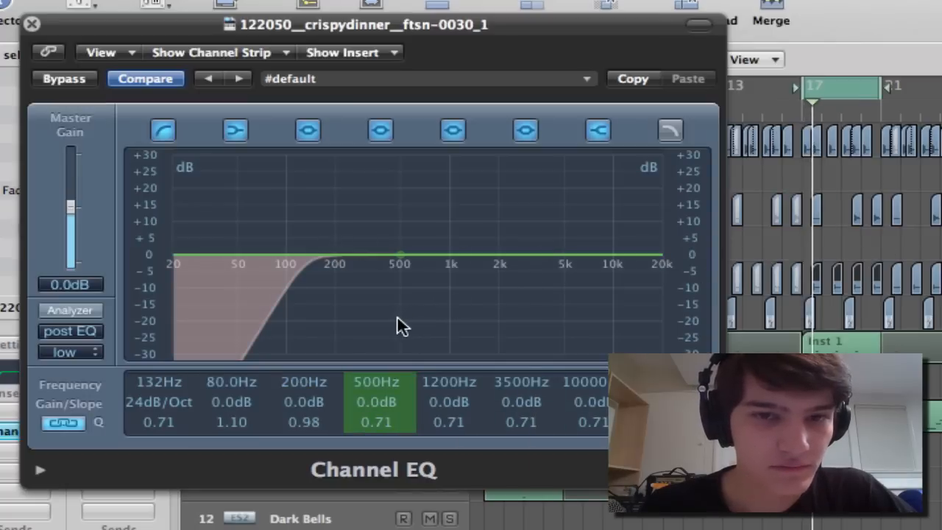
{"action": "left_click_drag", "start_coordinate": [322, 315], "coordinate": [236, 304]}
Turn on the EQ analyzer at high resolution and boost the low-mid band 3.0 dB at 250 Hz.
{"action": "left_click", "coordinate": [87, 311]}
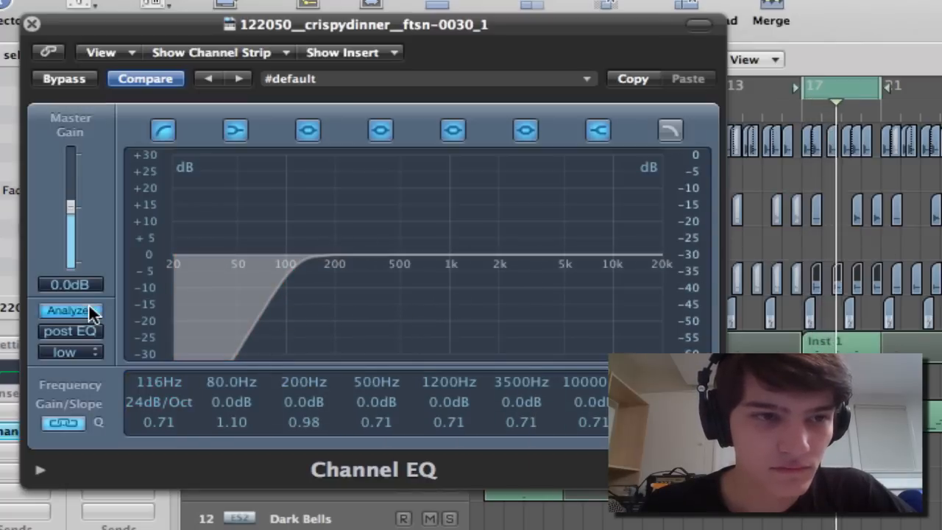
{"action": "left_click", "coordinate": [65, 354]}
{"action": "left_click", "coordinate": [76, 394]}
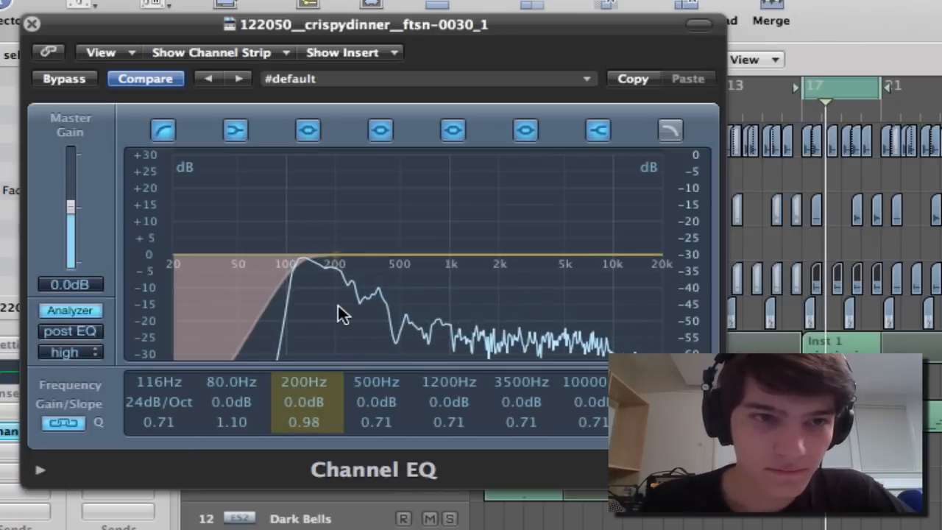
{"action": "mouse_move", "coordinate": [343, 306]}
{"action": "left_mouse_down"}
{"action": "mouse_move", "coordinate": [368, 301]}
{"action": "mouse_move", "coordinate": [353, 290]}
{"action": "left_mouse_up"}
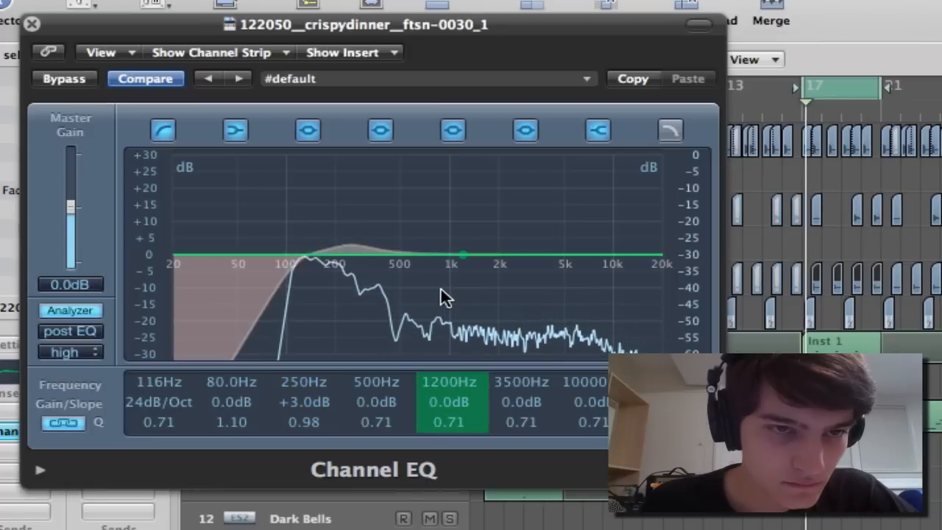
Try the 1200 Hz band as an 11 dB boost at 800 Hz, then reduce it to 0.5 dB at 850 Hz.
{"action": "left_click_drag", "start_coordinate": [433, 289], "coordinate": [407, 292]}
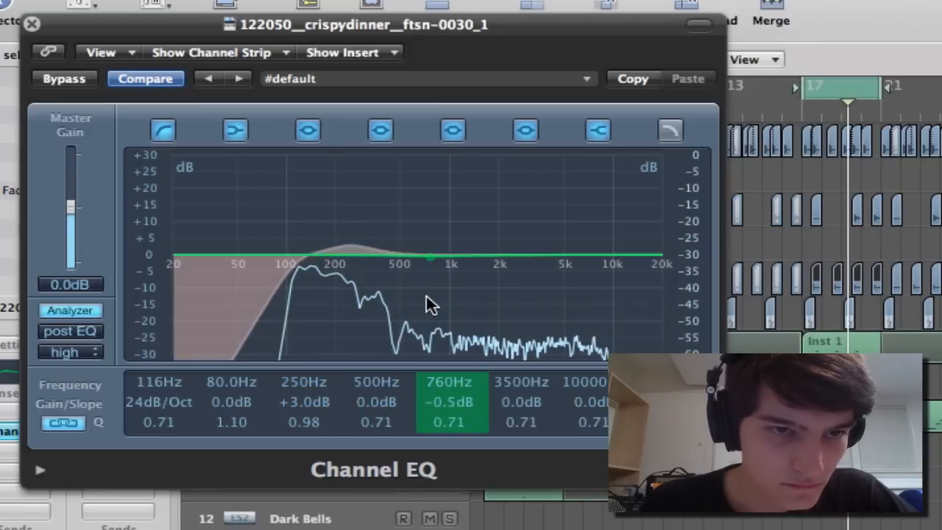
{"action": "left_click_drag", "start_coordinate": [426, 290], "coordinate": [431, 247]}
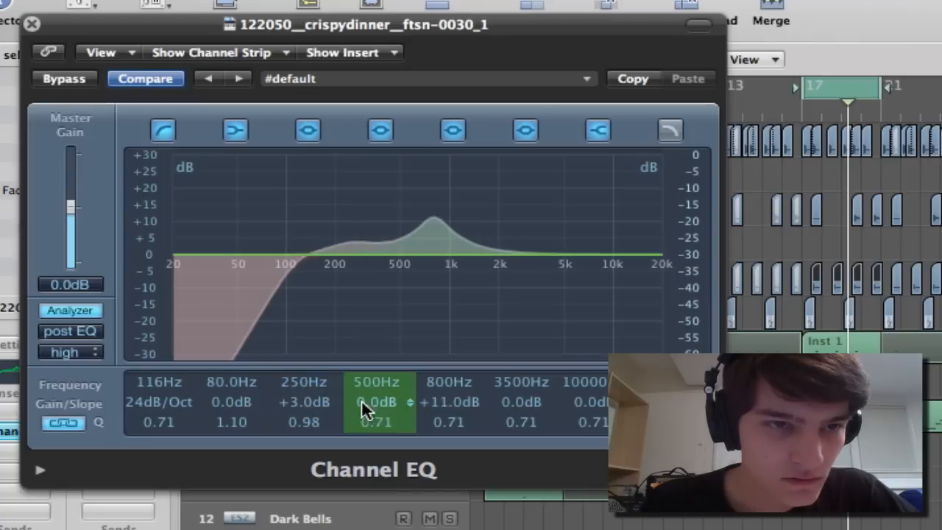
{"action": "left_click_drag", "start_coordinate": [498, 195], "coordinate": [502, 238]}
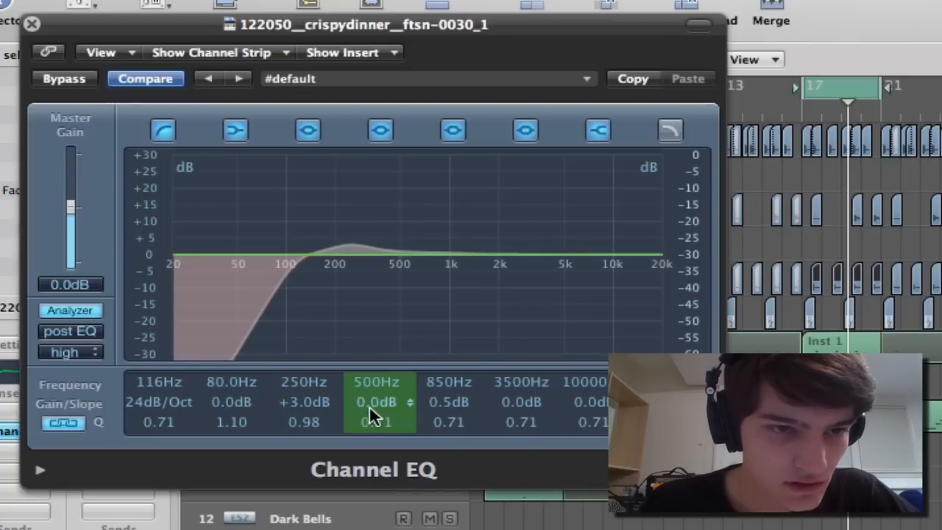
Turn the 500 Hz band into a 24 dB boost with a Q of 2.80 and sweep it to 660 Hz during playback.
{"action": "left_click_drag", "start_coordinate": [370, 400], "coordinate": [373, 384]}
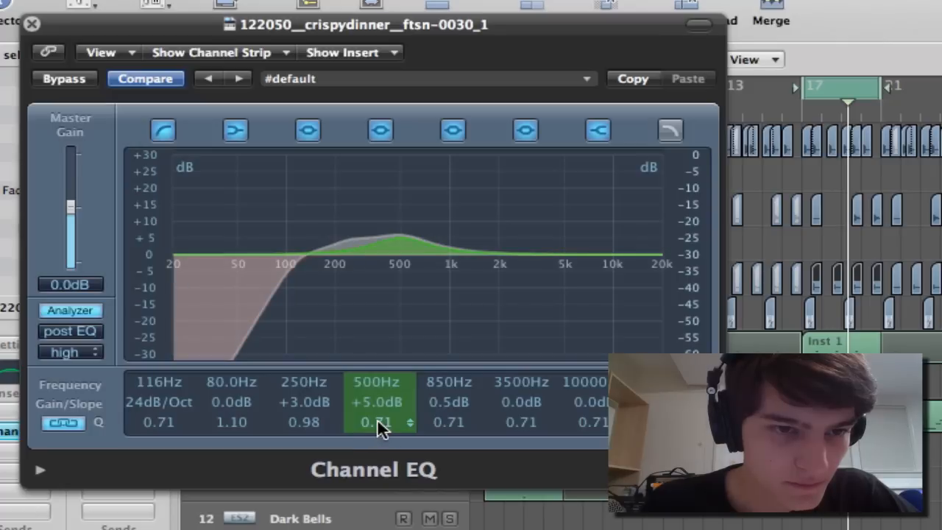
{"action": "left_click_drag", "start_coordinate": [378, 423], "coordinate": [385, 395]}
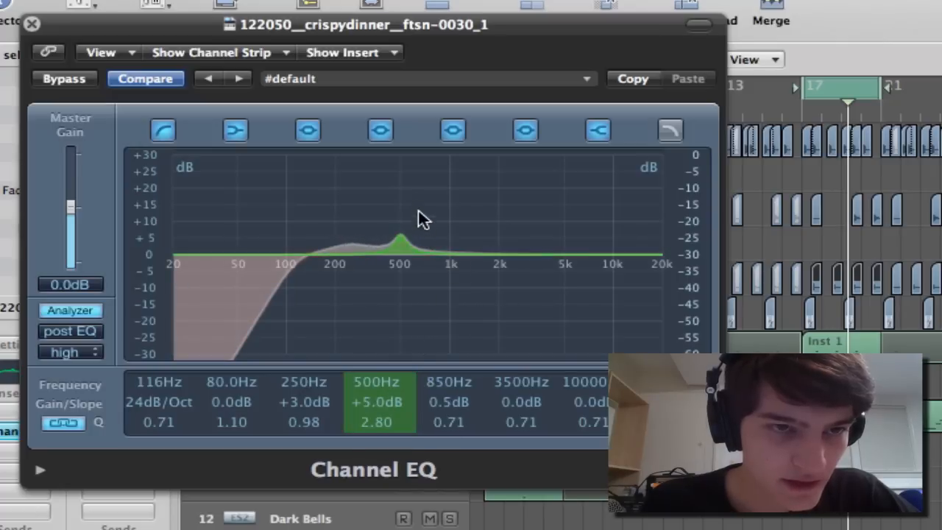
{"action": "left_click_drag", "start_coordinate": [418, 175], "coordinate": [418, 83]}
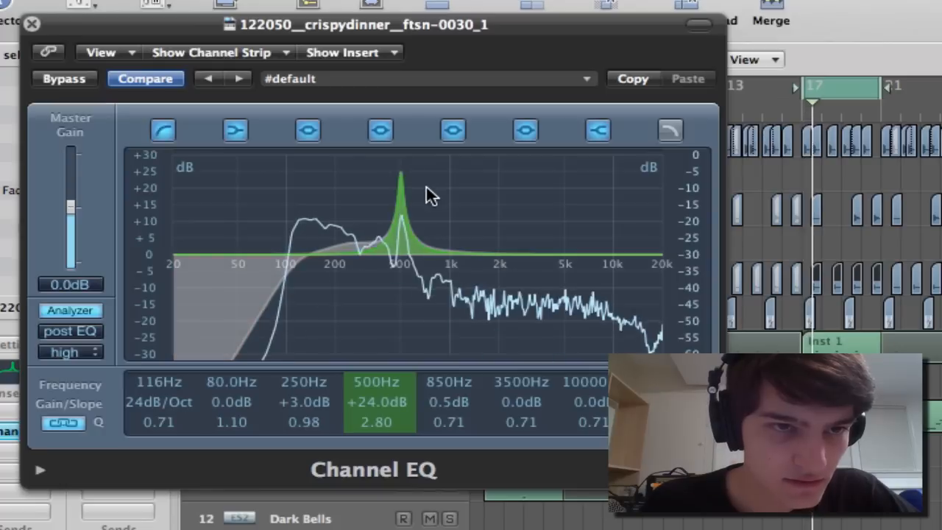
{"action": "left_click_drag", "start_coordinate": [425, 184], "coordinate": [446, 176]}
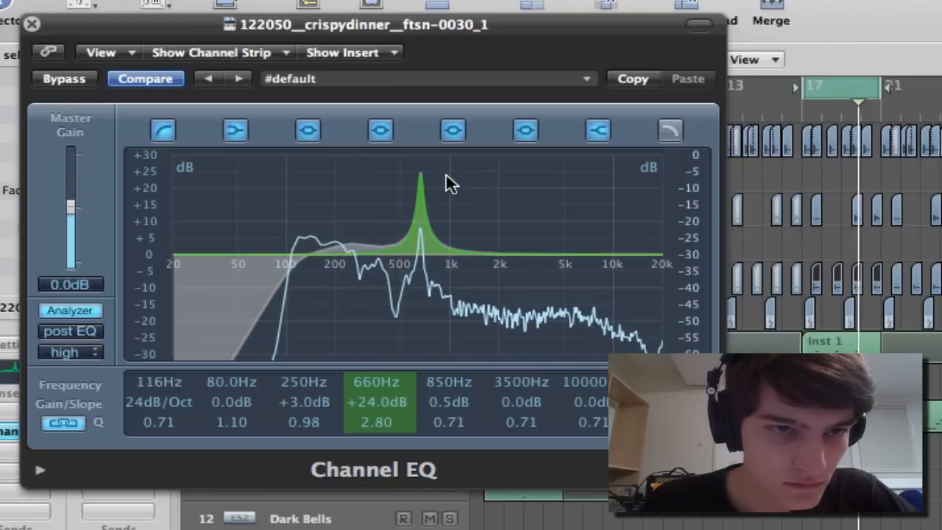
Turn the 660 Hz boost into a 3.5 dB cut with a Q of 0.93.
{"action": "left_click_drag", "start_coordinate": [378, 401], "coordinate": [378, 464]}
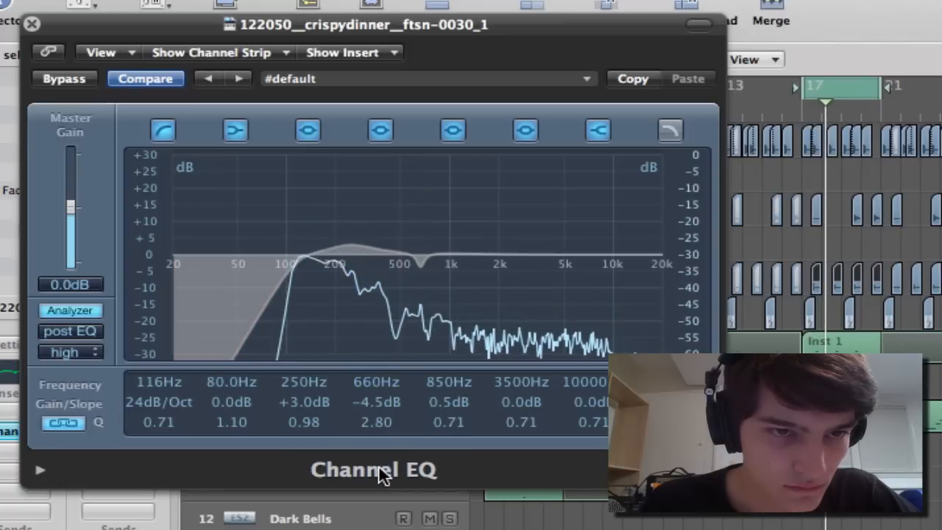
{"action": "left_click_drag", "start_coordinate": [379, 424], "coordinate": [379, 449]}
{"action": "left_click_drag", "start_coordinate": [427, 303], "coordinate": [427, 299]}
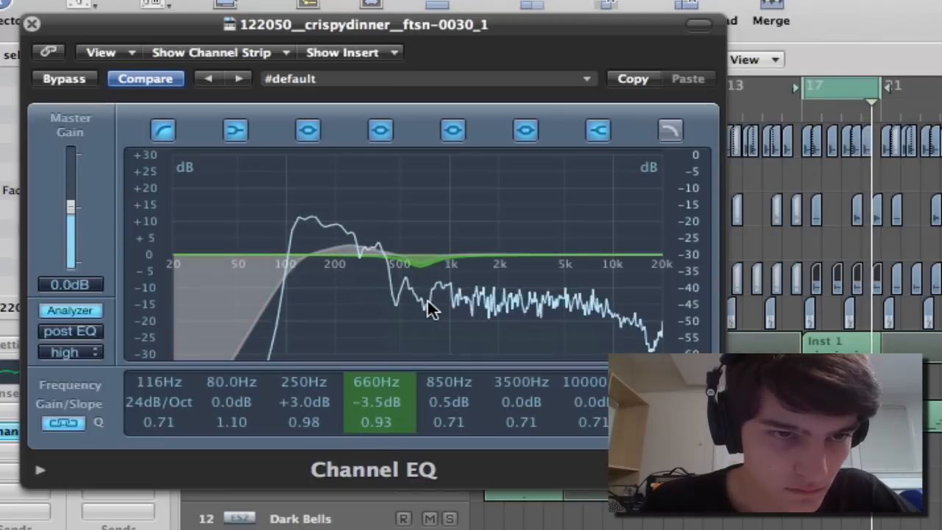
Boost 2.5 dB at 5200 Hz, raise the high shelf 1.5 dB at 10200 Hz, and close the EQ window.
{"action": "left_click", "coordinate": [516, 298]}
{"action": "left_click_drag", "start_coordinate": [513, 298], "coordinate": [543, 288]}
{"action": "left_click_drag", "start_coordinate": [628, 298], "coordinate": [629, 292]}
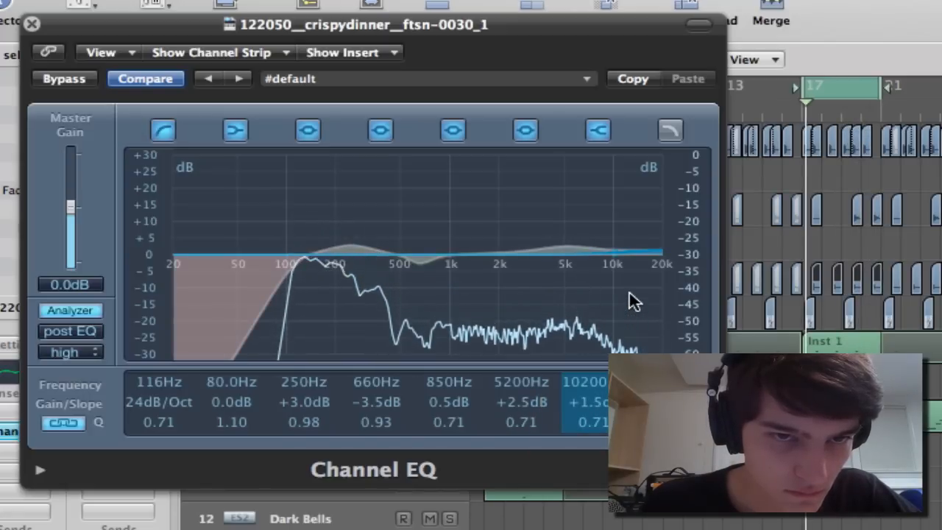
{"action": "left_click", "coordinate": [32, 25]}
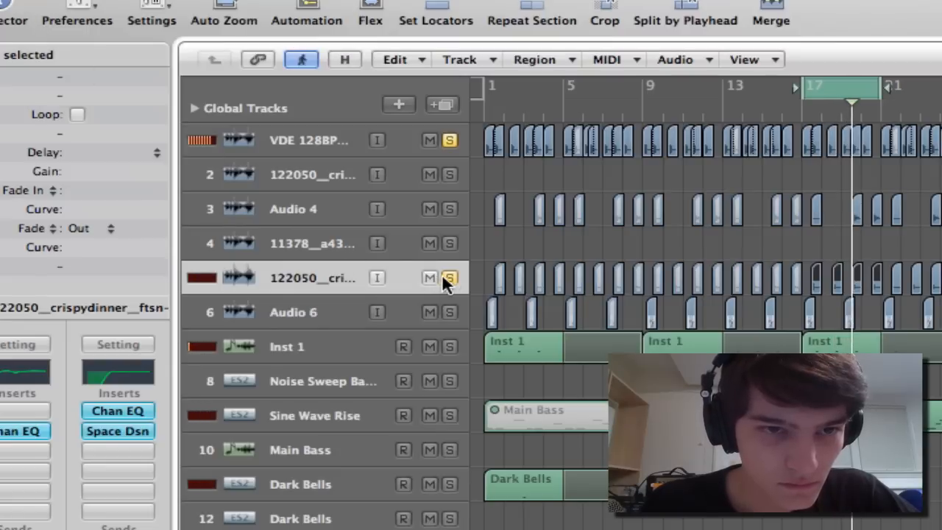
Compare track 5 with its Channel EQ bypassed and active during playback.
{"action": "left_click", "coordinate": [27, 430], "text": "alt"}
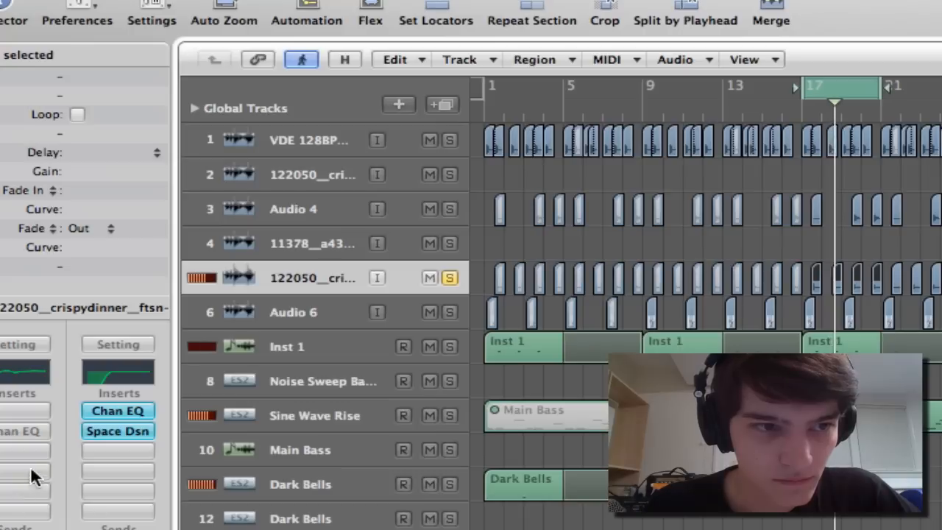
{"action": "left_click", "coordinate": [27, 433], "text": "alt"}
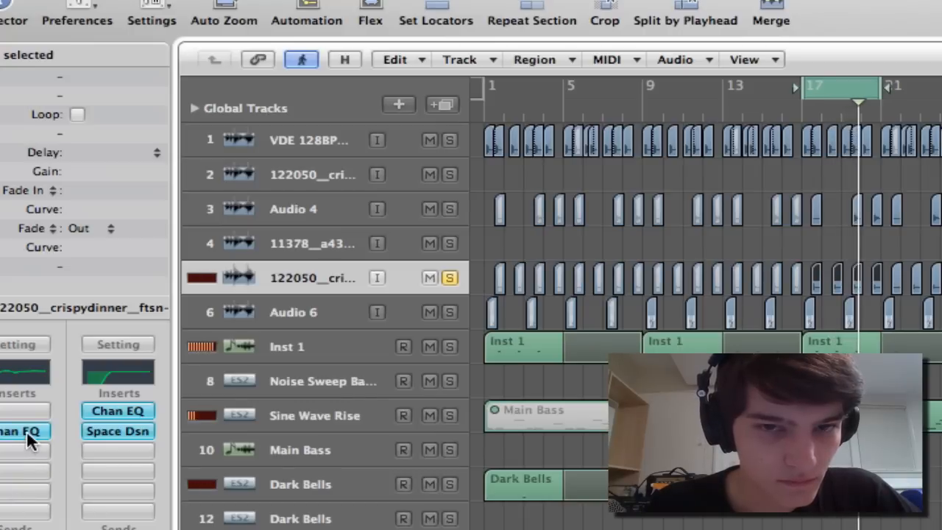
{"action": "left_click", "coordinate": [31, 433], "text": "alt"}
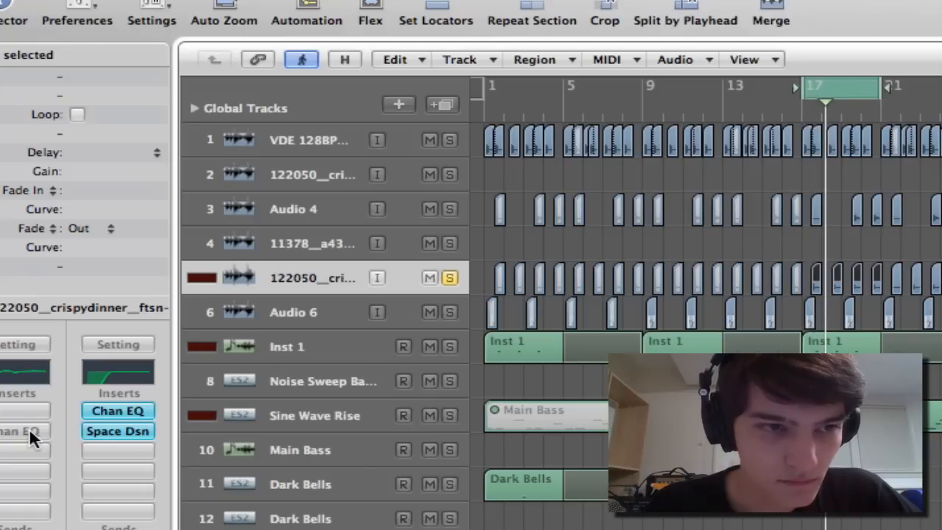
{"action": "left_click", "coordinate": [30, 433], "text": "alt"}
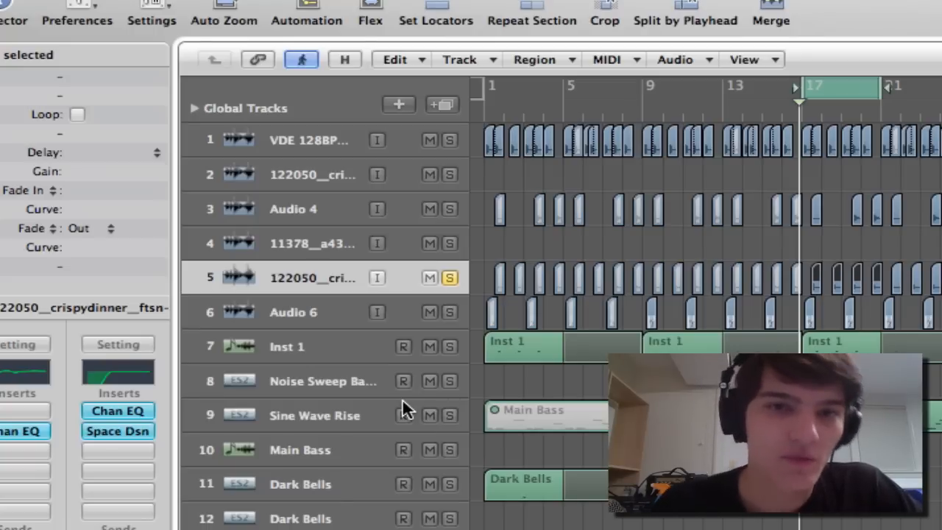
Reopen track 5's Channel EQ, lower the low cut to 104 Hz, and close the EQ window.
{"action": "double_click", "coordinate": [13, 374]}
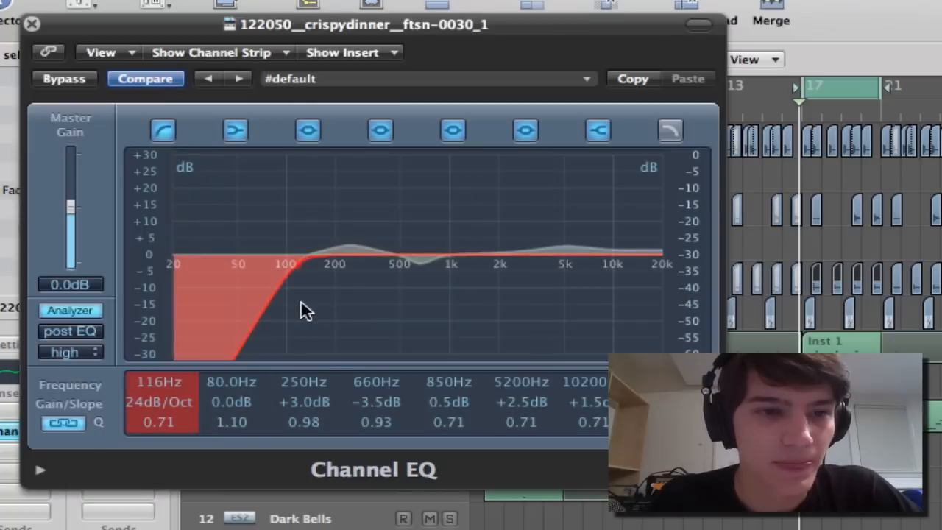
{"action": "mouse_move", "coordinate": [300, 317]}
{"action": "left_mouse_down"}
{"action": "mouse_move", "coordinate": [346, 326]}
{"action": "mouse_move", "coordinate": [297, 308]}
{"action": "left_mouse_up"}
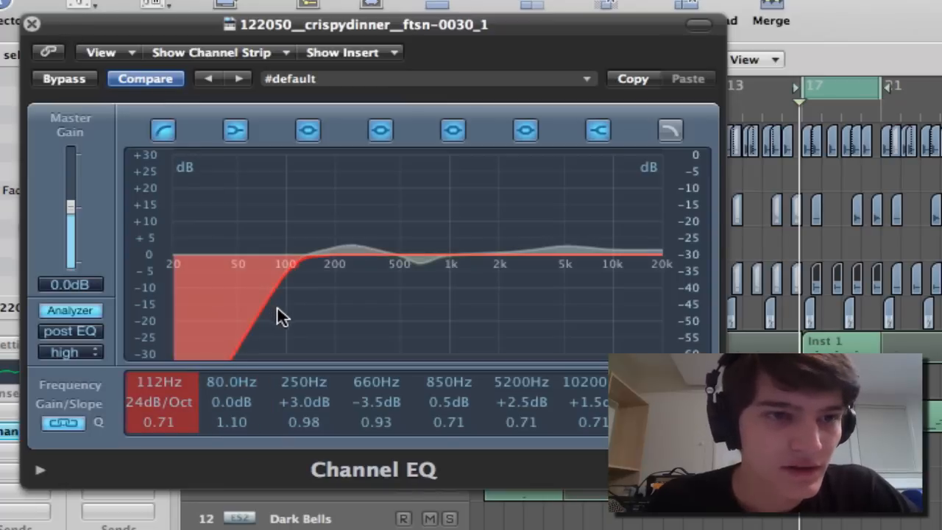
{"action": "left_click_drag", "start_coordinate": [285, 311], "coordinate": [280, 312]}
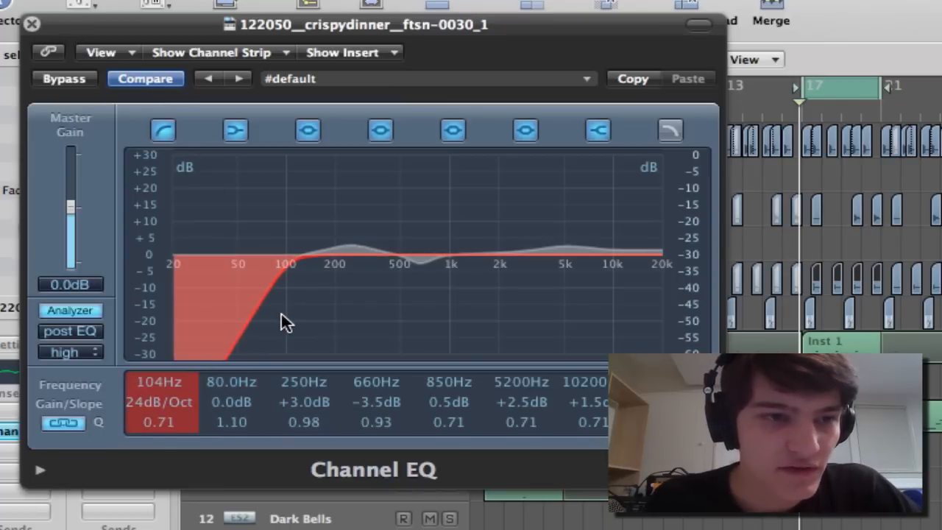
{"action": "left_click", "coordinate": [31, 24]}
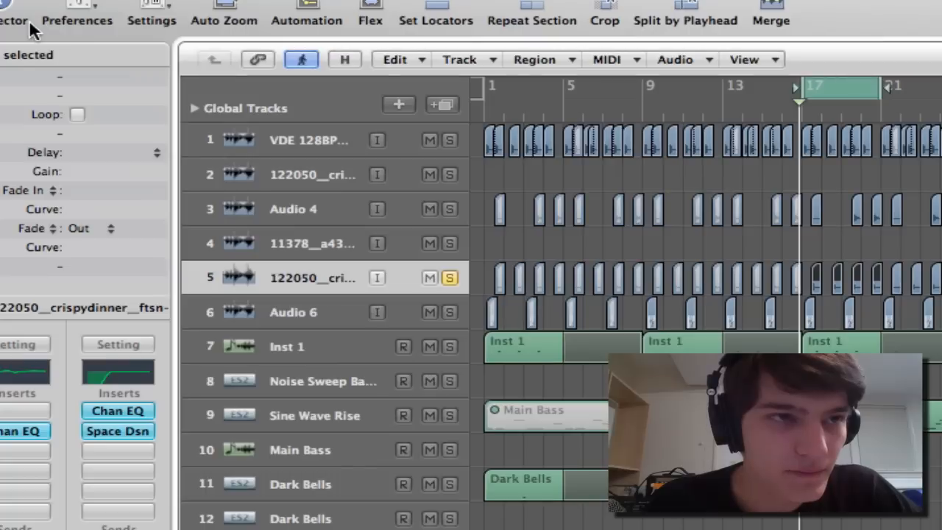
Solo Inst 1 in place of track 5 and start playback.
{"action": "left_click", "coordinate": [348, 346]}
{"action": "left_click", "coordinate": [445, 341]}
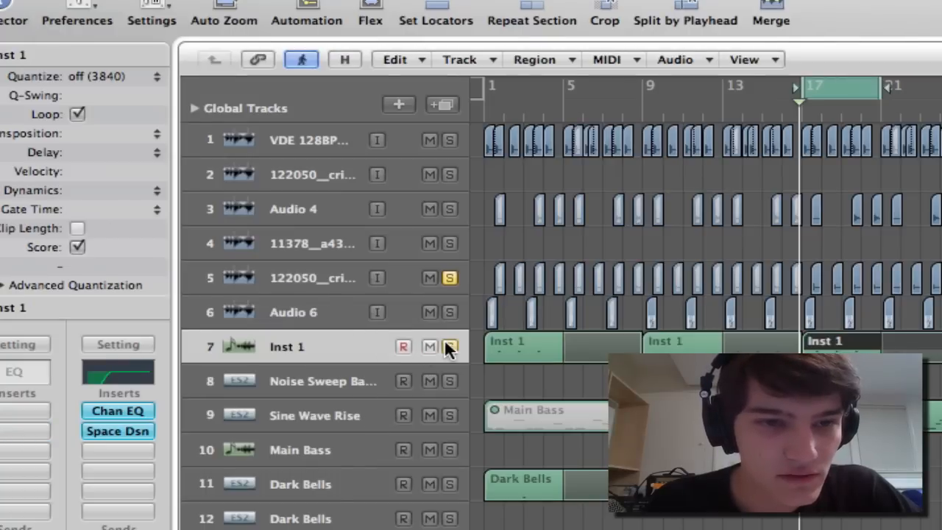
{"action": "key", "text": "space"}
{"action": "left_click", "coordinate": [449, 279]}
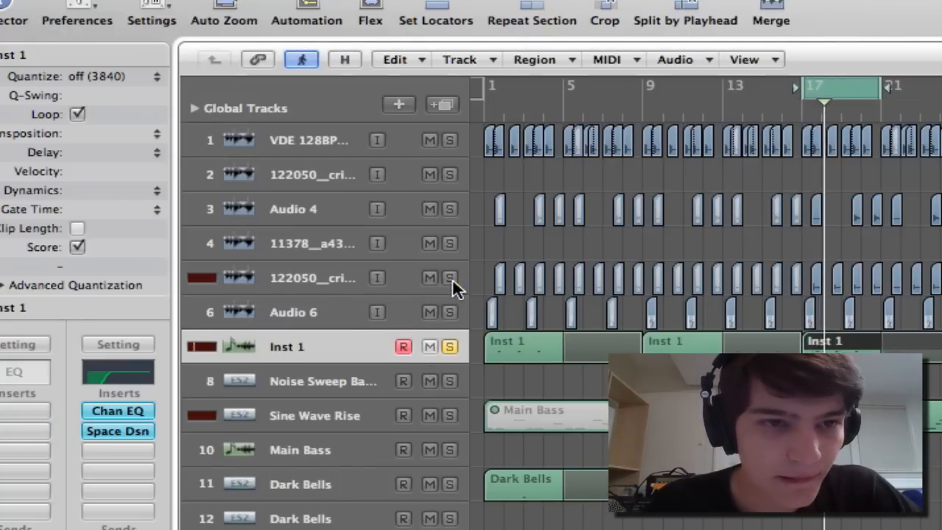
Add a Channel EQ to Inst 1 with the low cut enabled at 1100 Hz.
{"action": "left_click", "coordinate": [4, 374]}
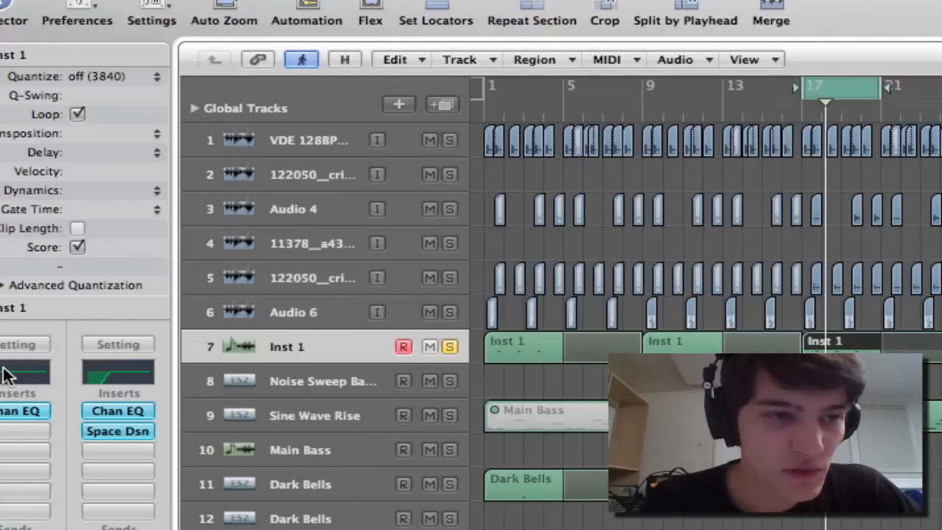
{"action": "left_click", "coordinate": [162, 132]}
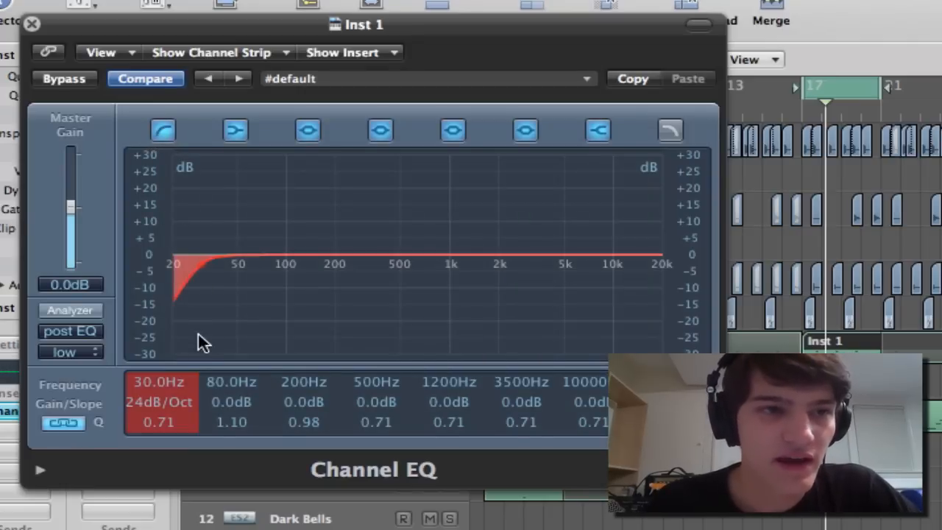
{"action": "left_click_drag", "start_coordinate": [203, 326], "coordinate": [448, 332]}
Turn on the analyzer at high resolution, boost 2 dB at 5500 Hz, and close Inst 1's EQ window.
{"action": "left_click", "coordinate": [94, 312]}
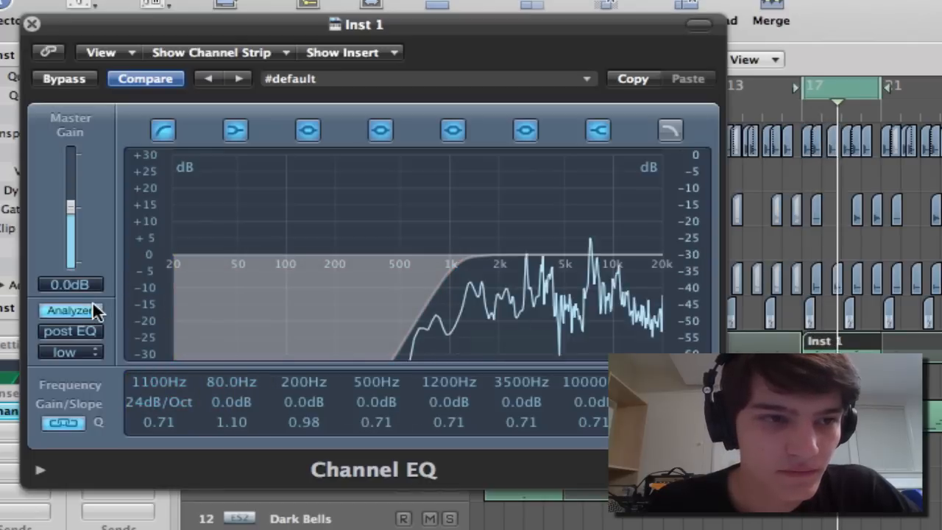
{"action": "left_click", "coordinate": [72, 352]}
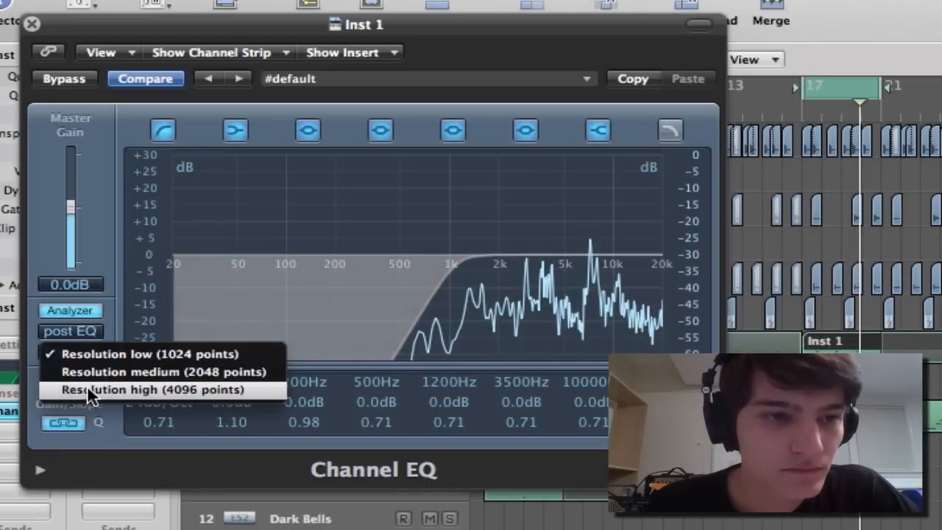
{"action": "left_click", "coordinate": [87, 390]}
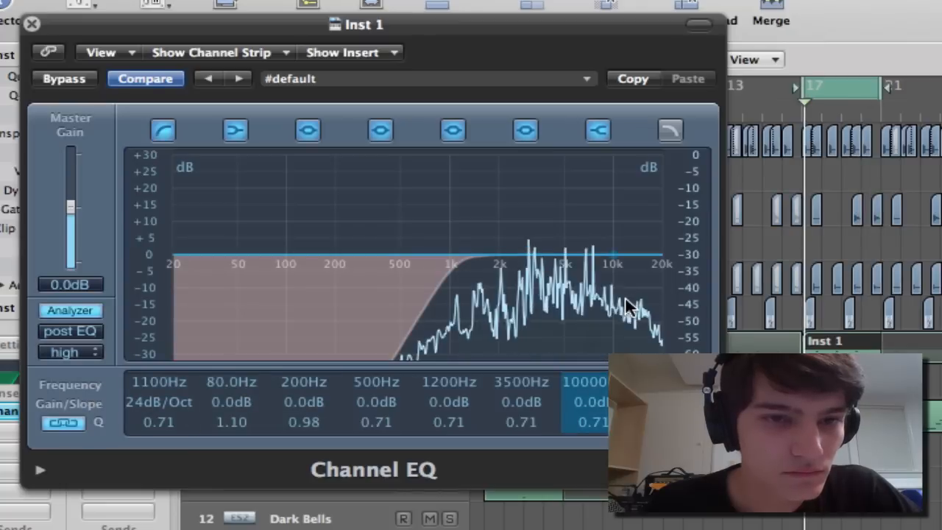
{"action": "left_click_drag", "start_coordinate": [565, 298], "coordinate": [596, 295]}
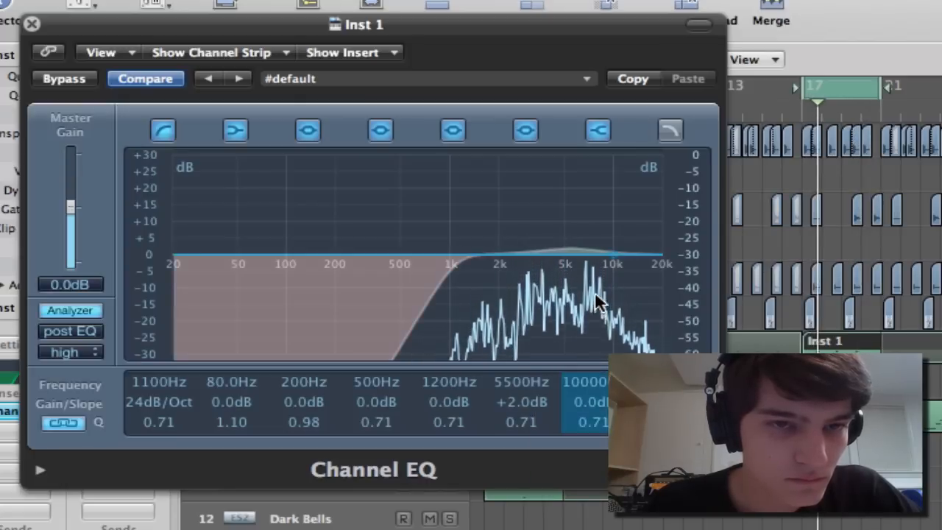
{"action": "left_click", "coordinate": [31, 24]}
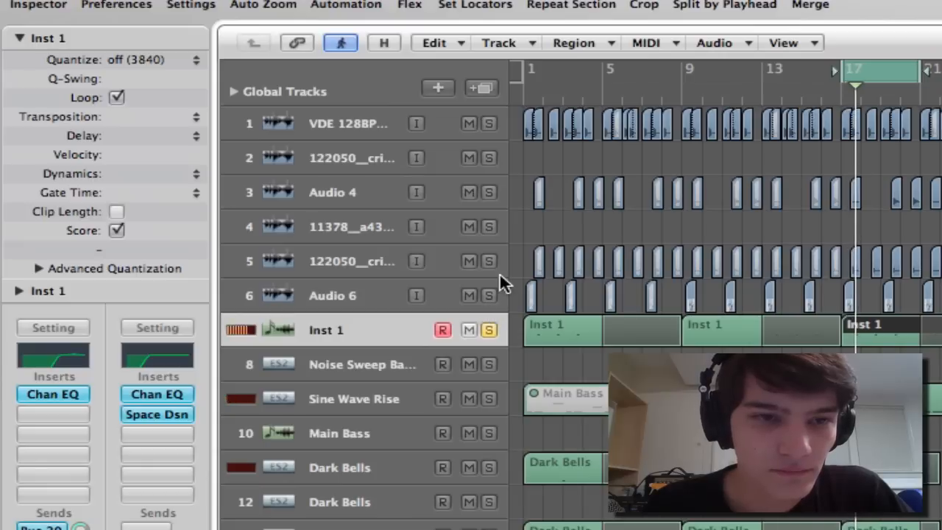
Solo tracks 1 and 5 together with Inst 1 and listen to the combination.
{"action": "left_click", "coordinate": [488, 124]}
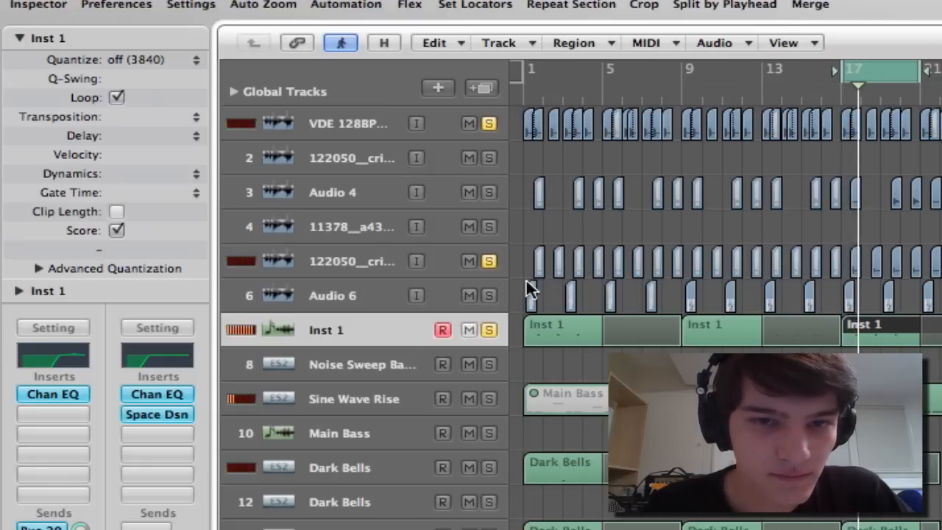
{"action": "left_click", "coordinate": [346, 263]}
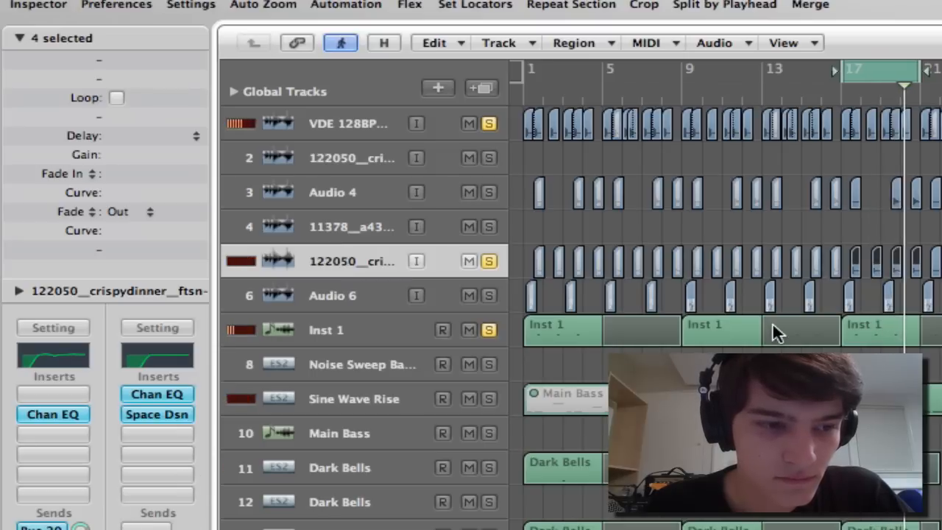
{"action": "left_click", "coordinate": [364, 298]}
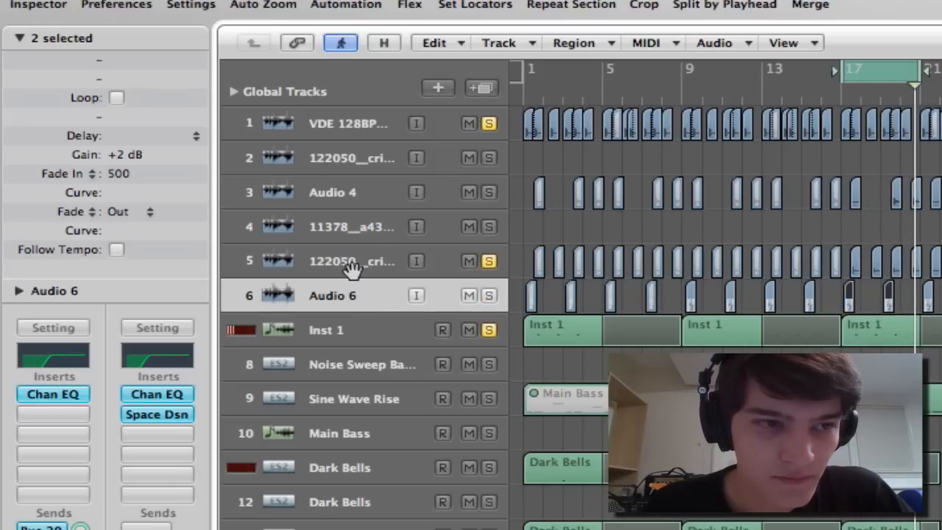
Copy the Channel EQ settings of track 5 and close its EQ window.
{"action": "left_click", "coordinate": [352, 270]}
{"action": "left_click", "coordinate": [48, 358]}
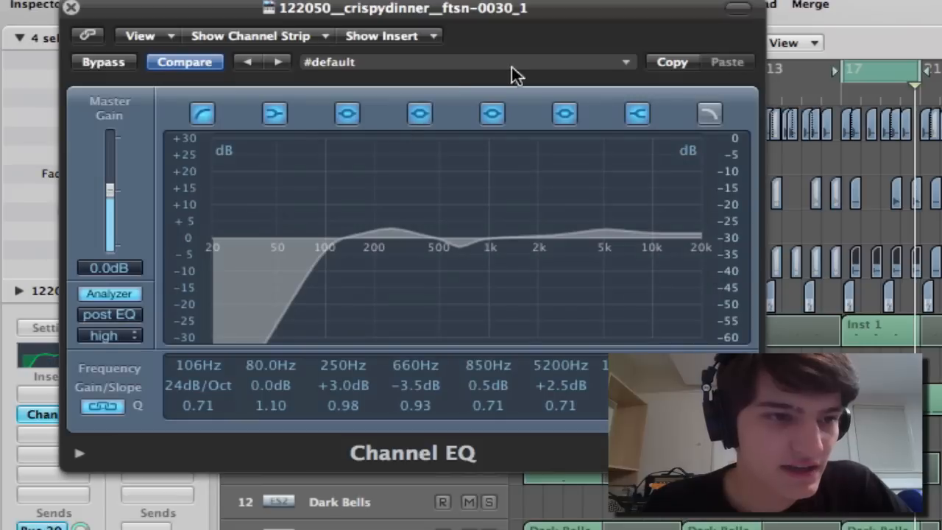
{"action": "left_click", "coordinate": [661, 62]}
{"action": "left_click", "coordinate": [71, 7]}
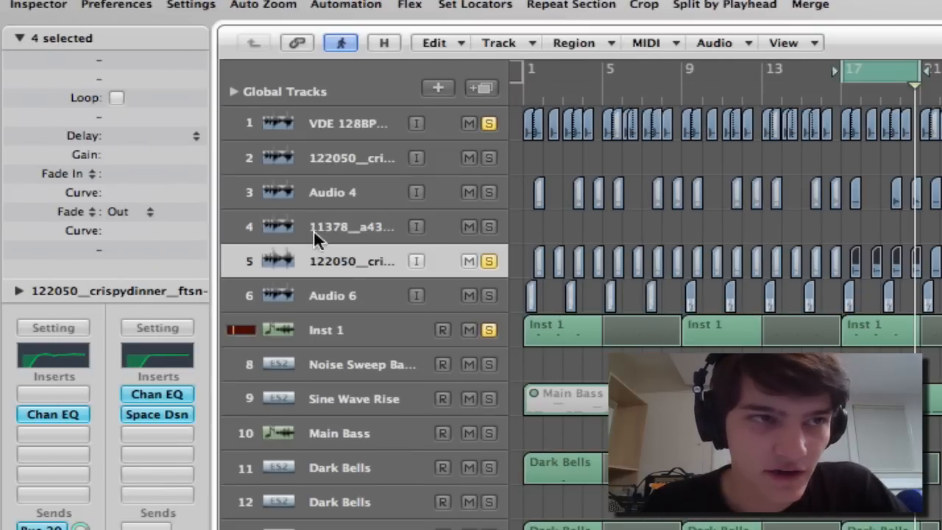
Paste the copied settings into Audio 6's Channel EQ, close its window, and solo Audio 6 during playback.
{"action": "left_click", "coordinate": [343, 287]}
{"action": "left_click", "coordinate": [48, 394]}
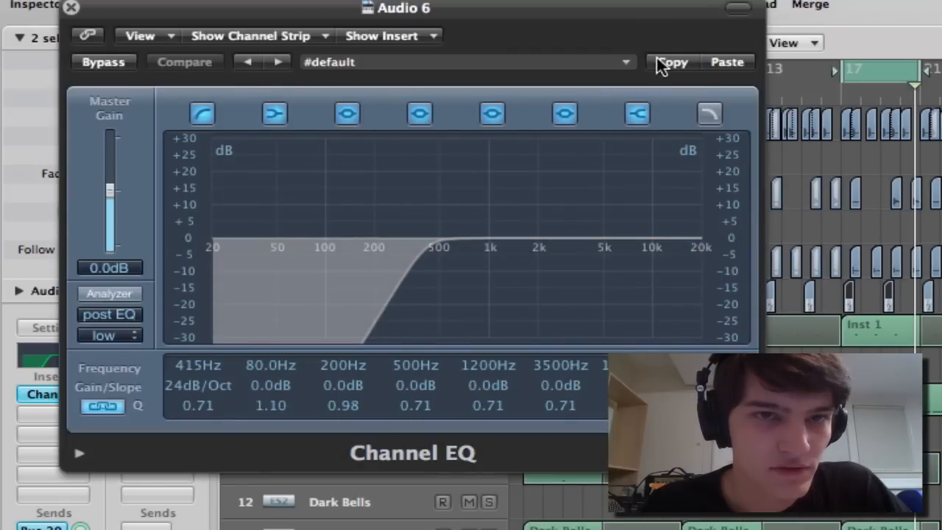
{"action": "left_click", "coordinate": [721, 63]}
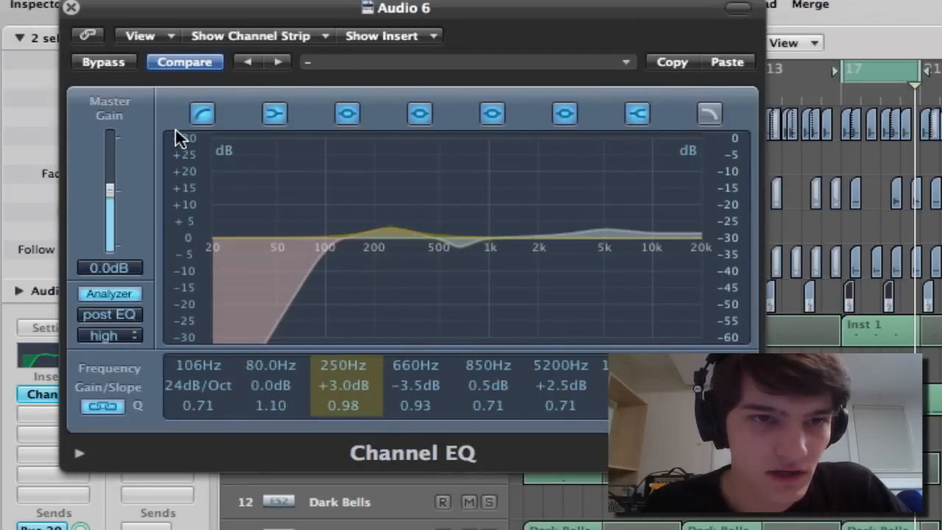
{"action": "key", "text": "space"}
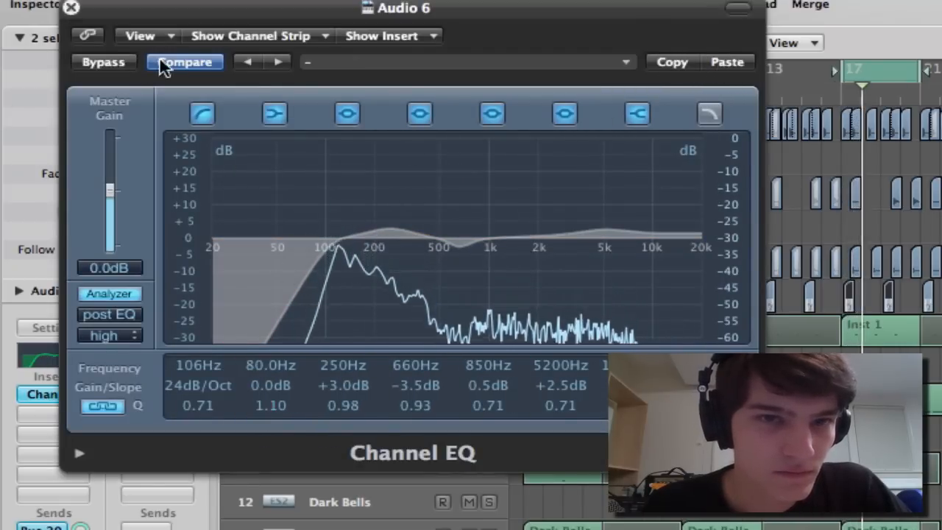
{"action": "left_click", "coordinate": [71, 8]}
{"action": "left_click", "coordinate": [484, 293]}
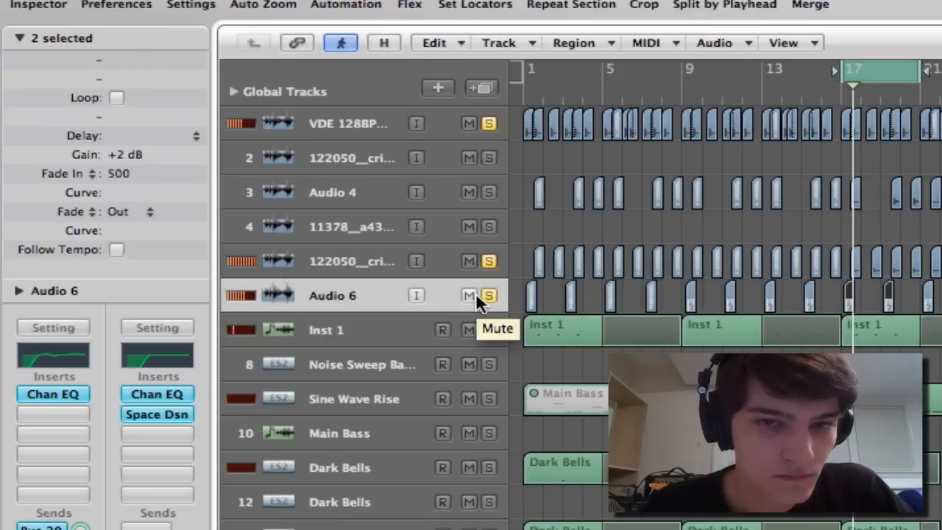
Solo only Audio 4 and shorten the cycle region so it starts at about bar 19.
{"action": "left_click", "coordinate": [332, 193]}
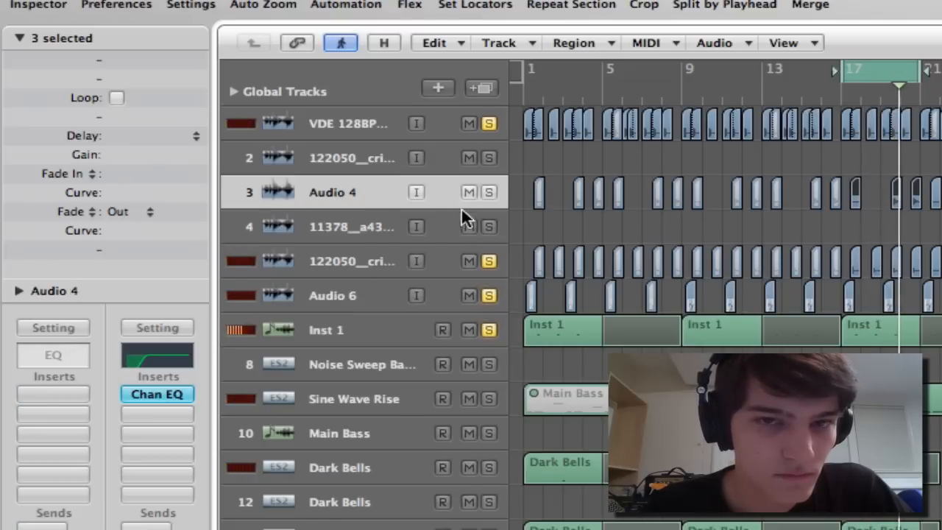
{"action": "left_click", "coordinate": [489, 193]}
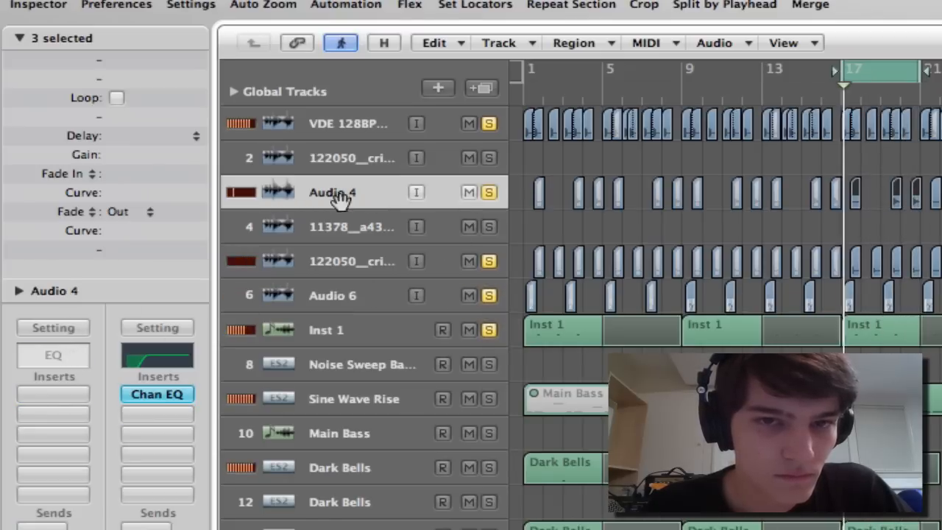
{"action": "left_click", "coordinate": [489, 263], "text": "alt"}
{"action": "left_click", "coordinate": [488, 192]}
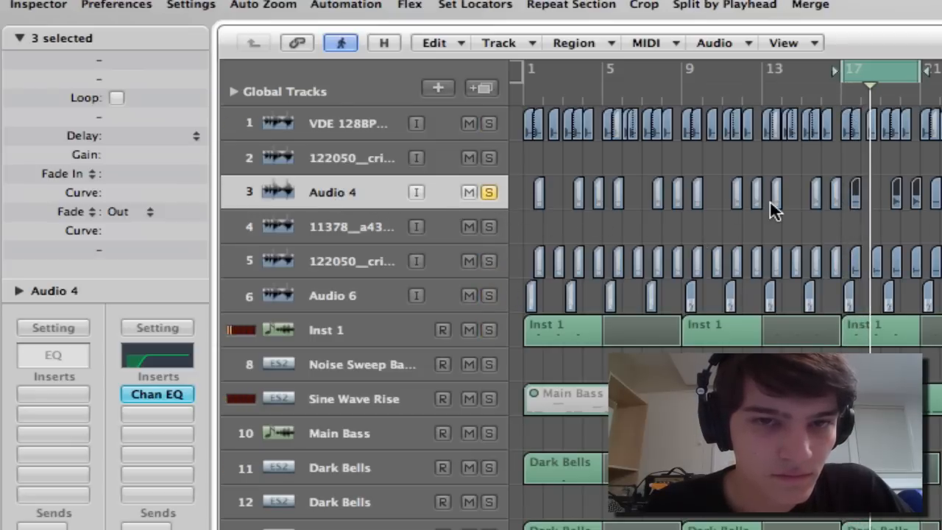
{"action": "left_click_drag", "start_coordinate": [841, 79], "coordinate": [876, 74]}
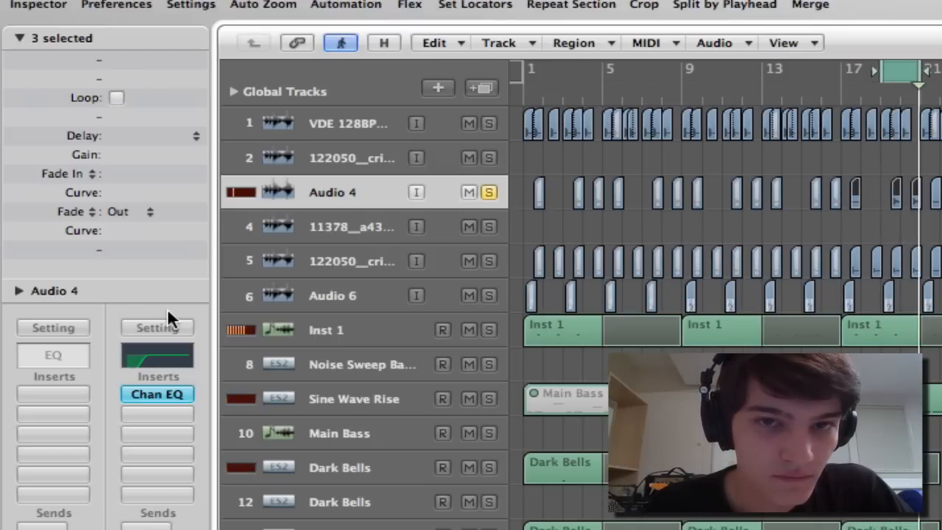
Add a Channel EQ to Audio 4 with the low cut enabled at 485 Hz.
{"action": "double_click", "coordinate": [64, 353]}
{"action": "left_click", "coordinate": [202, 114]}
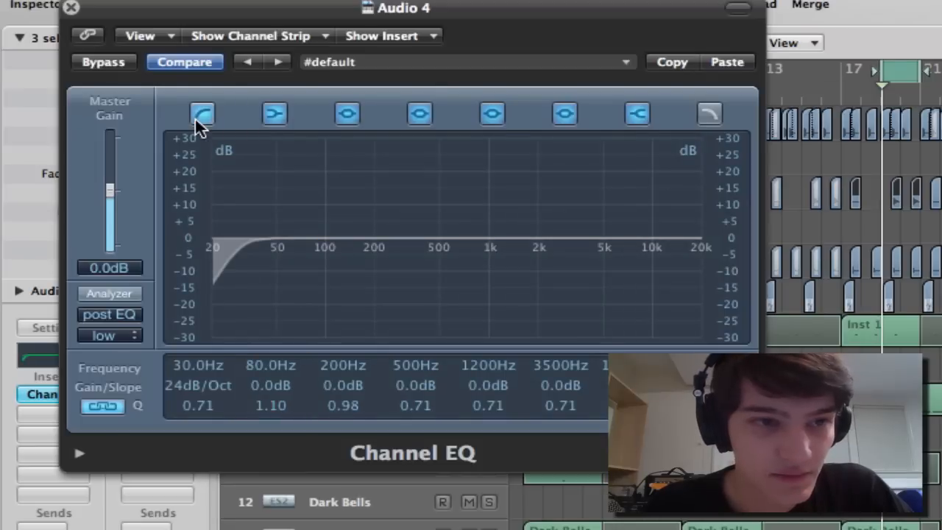
{"action": "left_click_drag", "start_coordinate": [321, 286], "coordinate": [472, 323]}
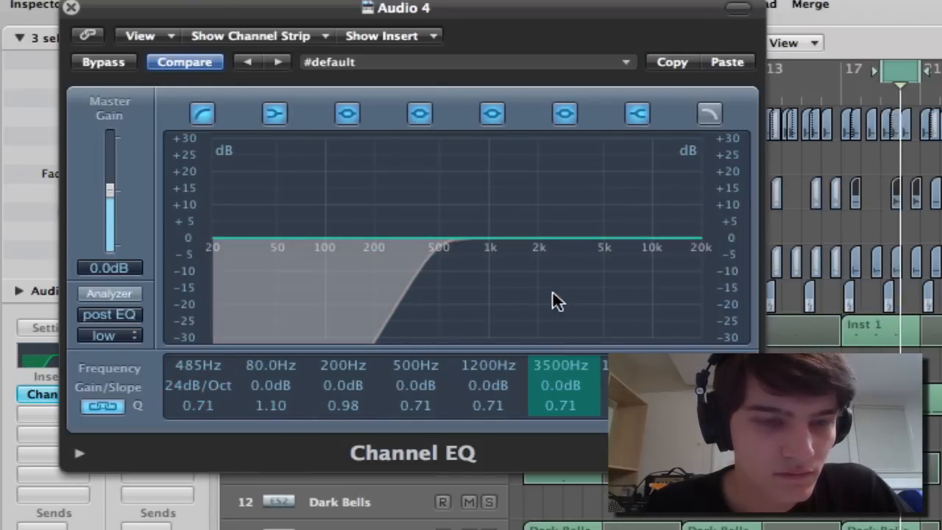
Boost 3 dB at 6700 Hz on Audio 4, using the analyzer at high resolution.
{"action": "mouse_move", "coordinate": [552, 292]}
{"action": "left_mouse_down"}
{"action": "mouse_move", "coordinate": [586, 280]}
{"action": "mouse_move", "coordinate": [553, 274]}
{"action": "left_mouse_up"}
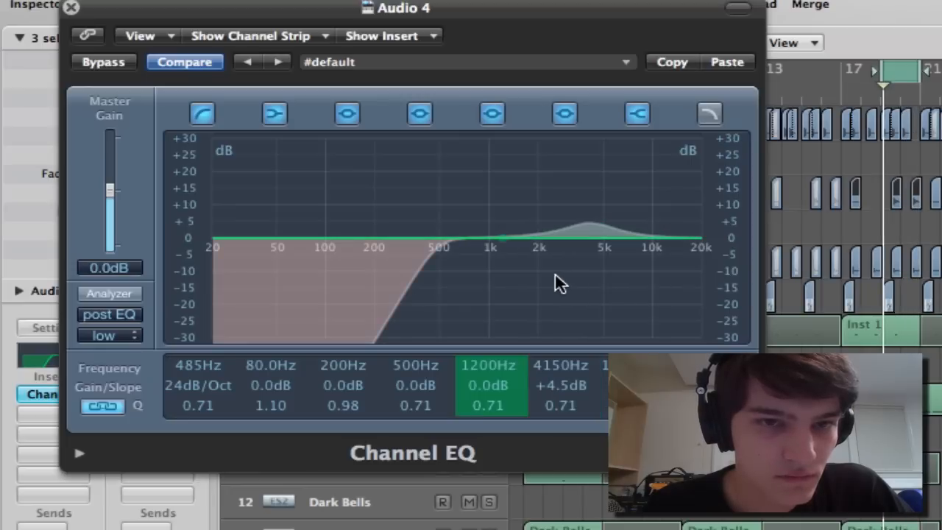
{"action": "left_click", "coordinate": [118, 293]}
{"action": "left_click", "coordinate": [116, 335]}
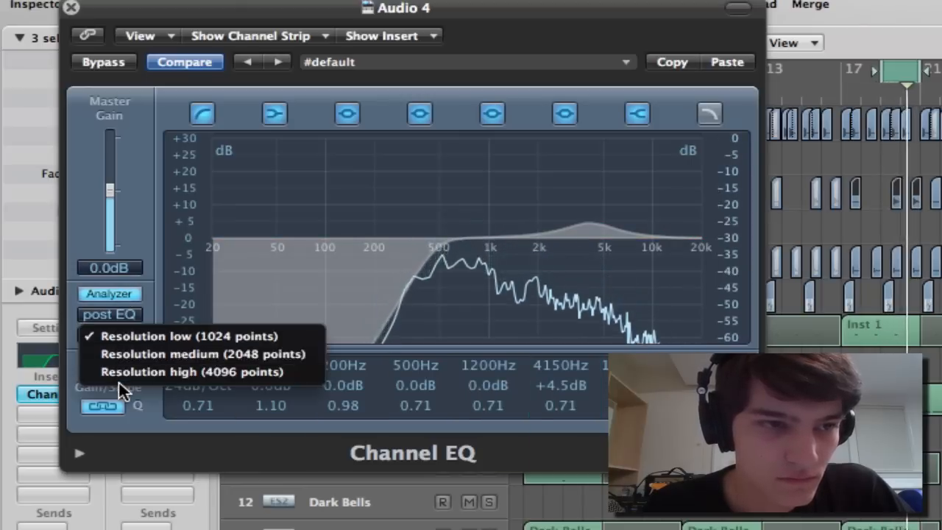
{"action": "left_click", "coordinate": [128, 370]}
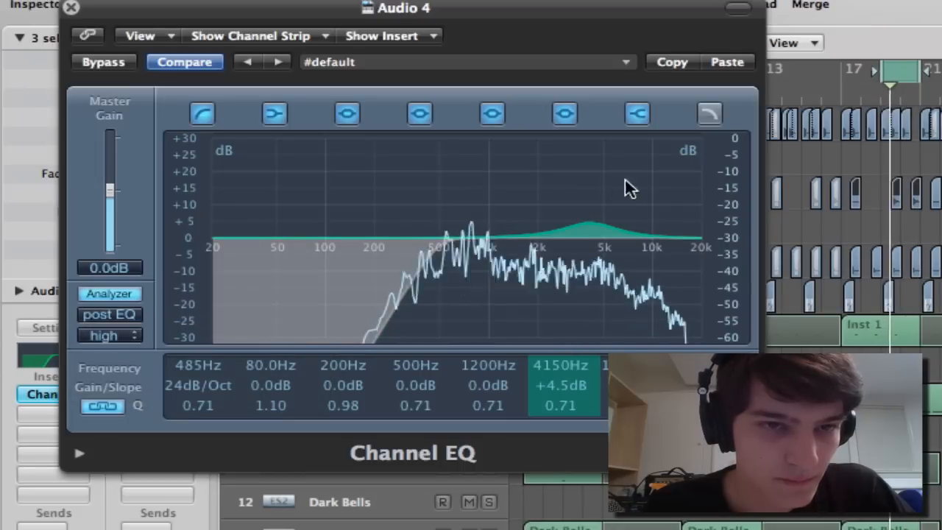
{"action": "left_click_drag", "start_coordinate": [626, 187], "coordinate": [647, 188]}
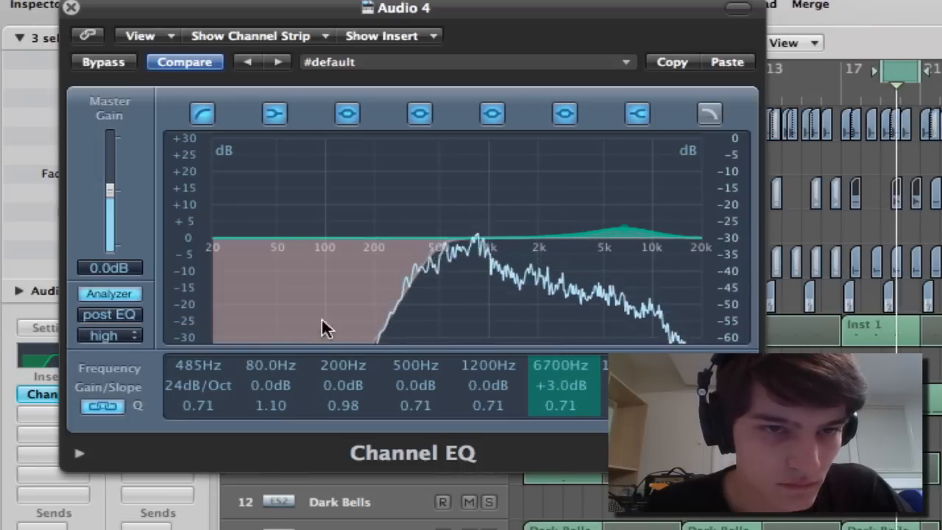
Insert a stereo Overdrive after the Channel EQ on Audio 4.
{"action": "left_click", "coordinate": [34, 397]}
{"action": "mouse_move", "coordinate": [90, 452]}
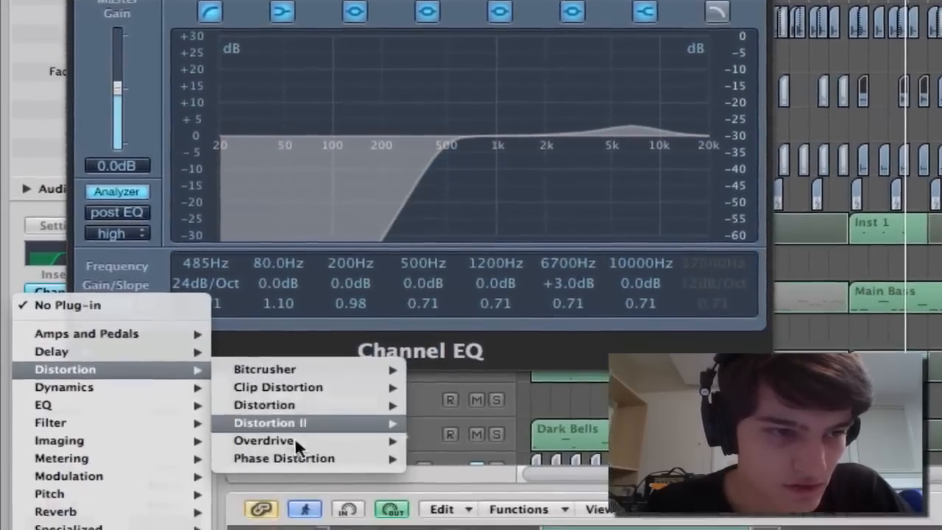
{"action": "mouse_move", "coordinate": [288, 526]}
{"action": "left_click", "coordinate": [422, 441]}
{"action": "left_click", "coordinate": [55, 321]}
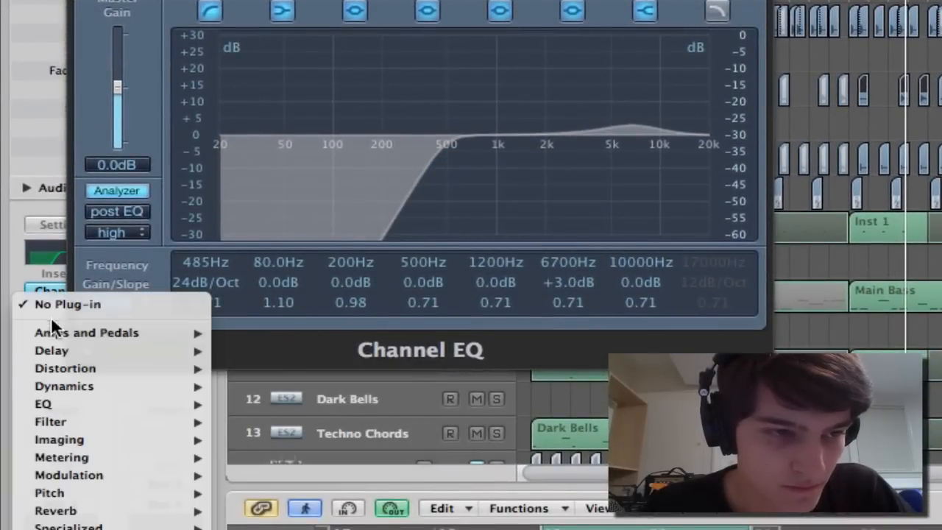
{"action": "mouse_move", "coordinate": [192, 369]}
{"action": "mouse_move", "coordinate": [351, 441]}
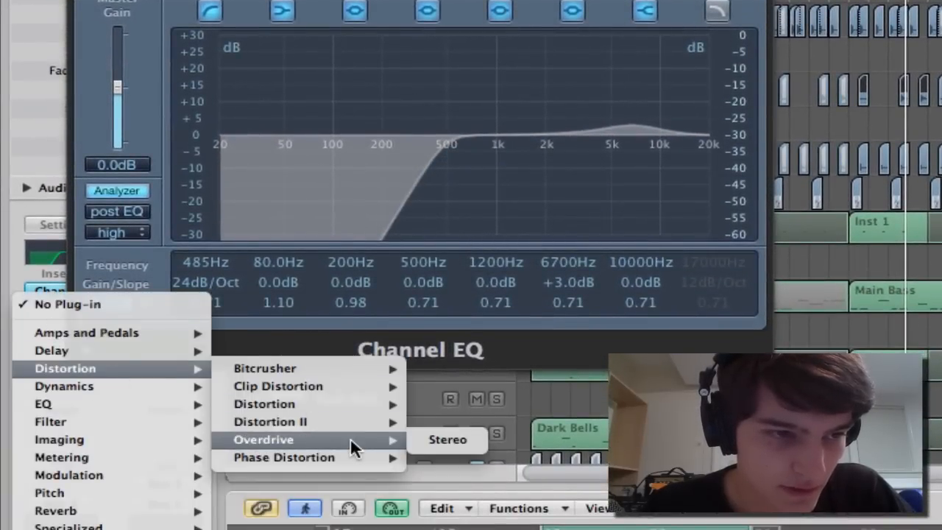
{"action": "left_click", "coordinate": [452, 444]}
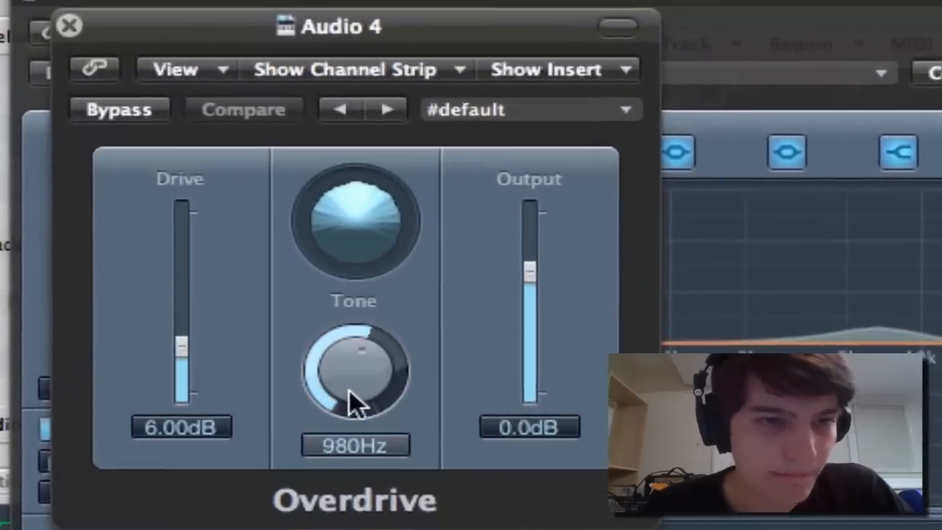
Set the Overdrive's tone to 8400 Hz, drive to 11.25 dB and output to -8.5 dB.
{"action": "left_click_drag", "start_coordinate": [318, 291], "coordinate": [286, 211]}
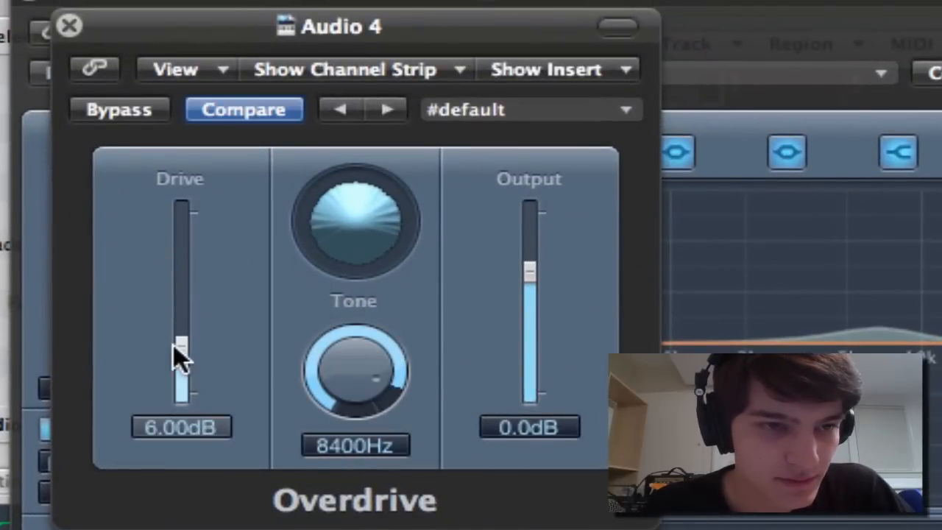
{"action": "left_click_drag", "start_coordinate": [178, 333], "coordinate": [181, 306]}
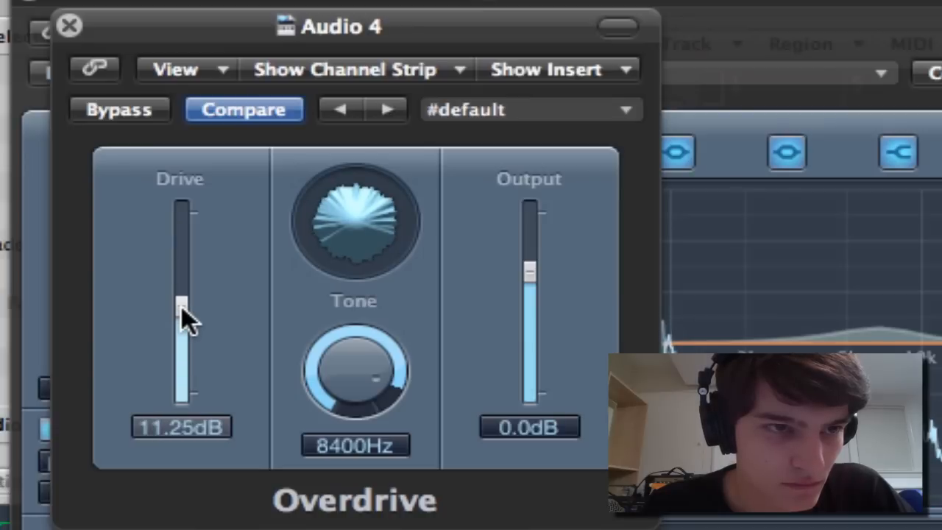
{"action": "left_click_drag", "start_coordinate": [541, 292], "coordinate": [537, 315]}
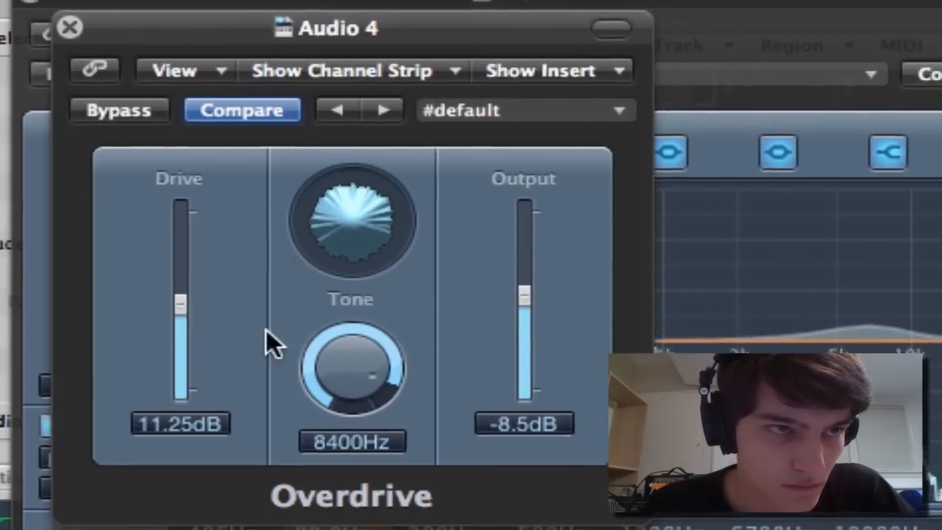
Raise the Overdrive's drive on Audio 4 to 13.75 dB and close both of the track's plug-in windows.
{"action": "left_click_drag", "start_coordinate": [187, 371], "coordinate": [169, 312]}
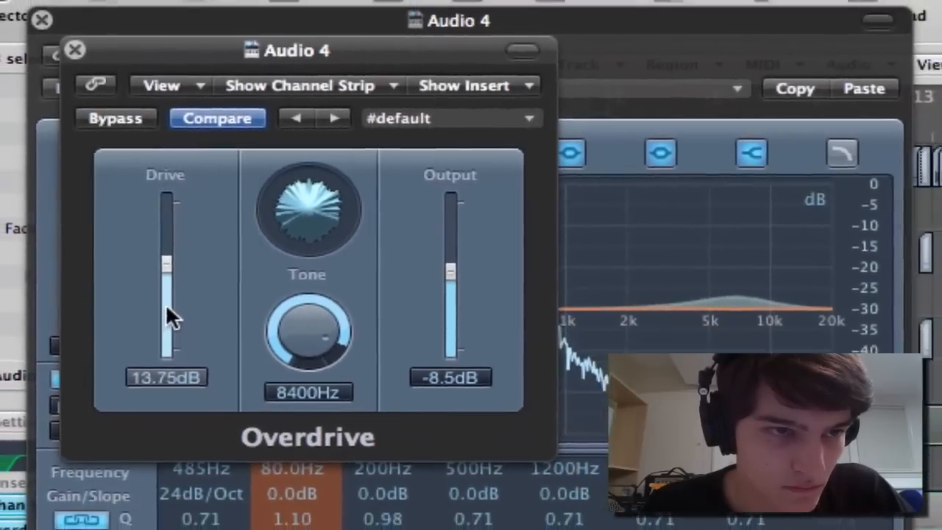
{"action": "left_click", "coordinate": [73, 43]}
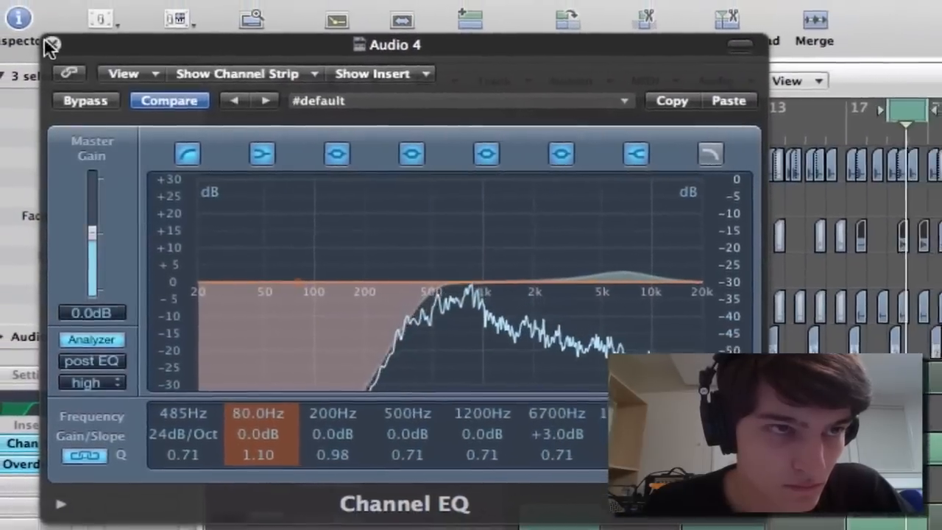
{"action": "left_click", "coordinate": [51, 46]}
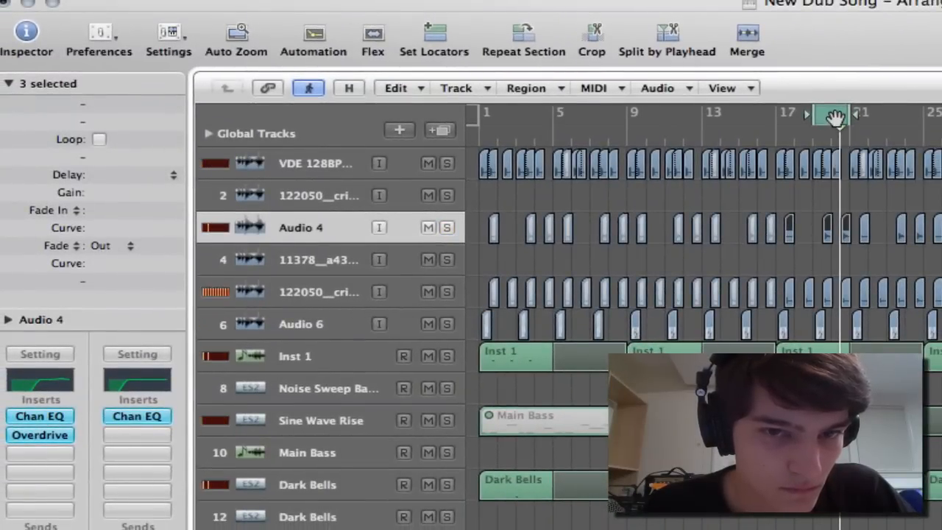
Solo Dark Bells on track 11 and Techno Chords, and play them from the start of the song.
{"action": "scroll", "coordinate": [620, 384], "scroll_direction": "down", "scroll_amount": 3}
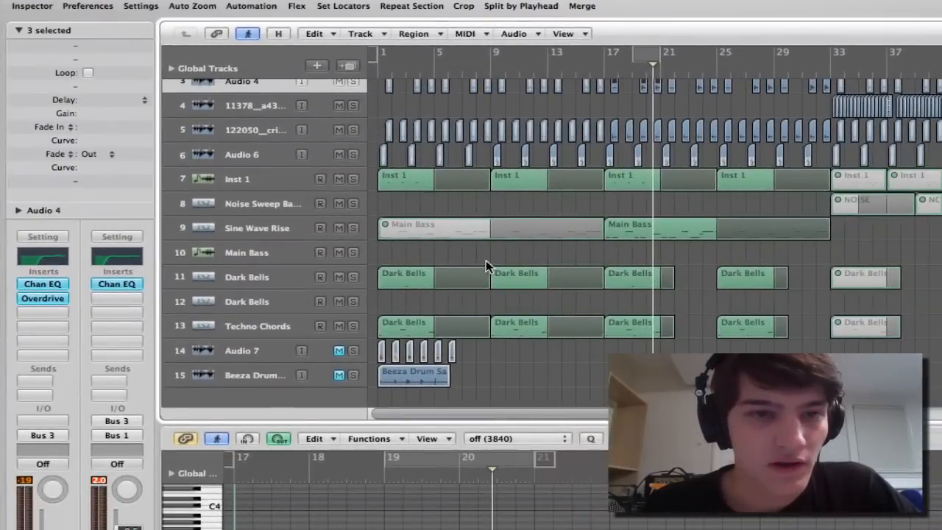
{"action": "key", "text": "space"}
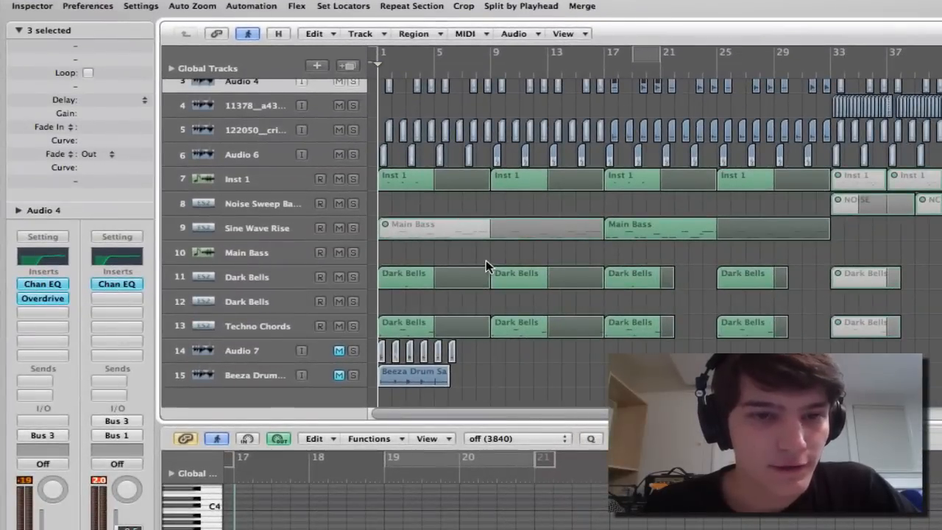
{"action": "left_click", "coordinate": [287, 279]}
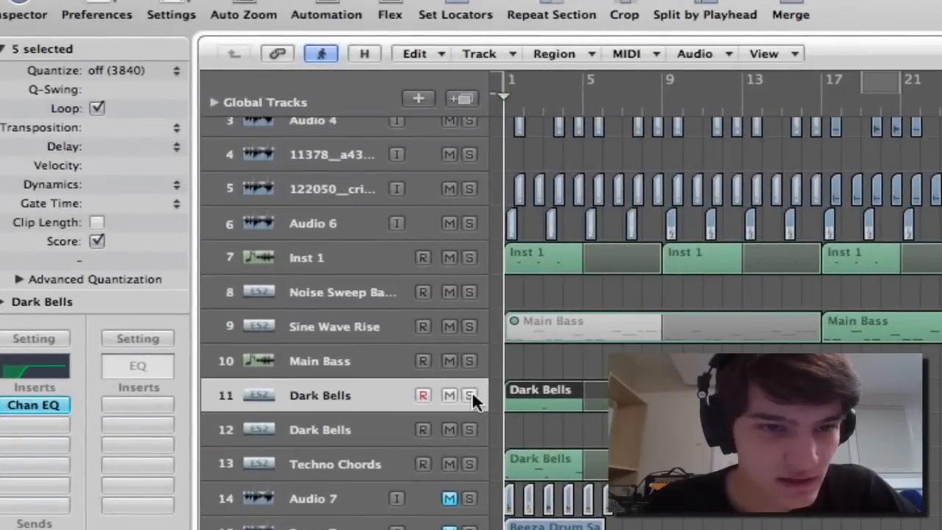
{"action": "left_click", "coordinate": [468, 464]}
{"action": "key", "text": "space"}
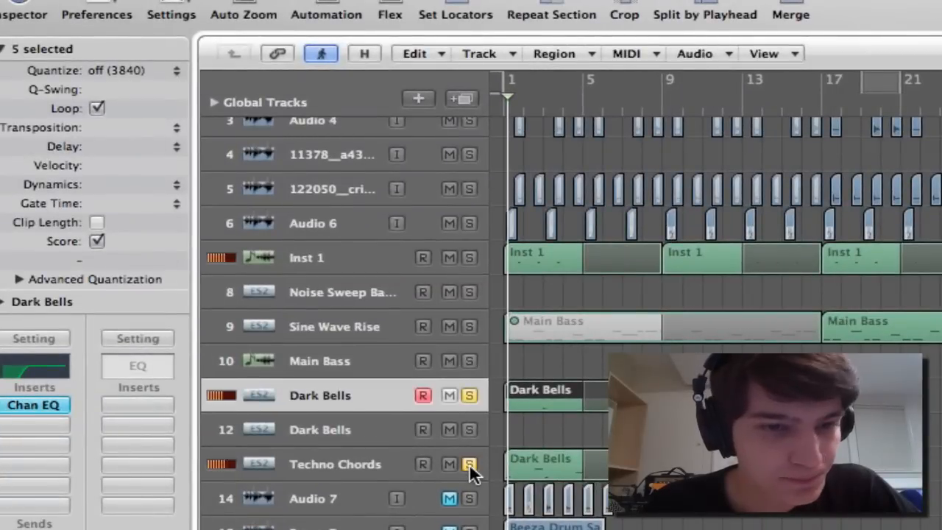
Raise the low cut frequency to 310 Hz in the Channel EQ of Techno Chords.
{"action": "left_click", "coordinate": [329, 470]}
{"action": "double_click", "coordinate": [32, 361]}
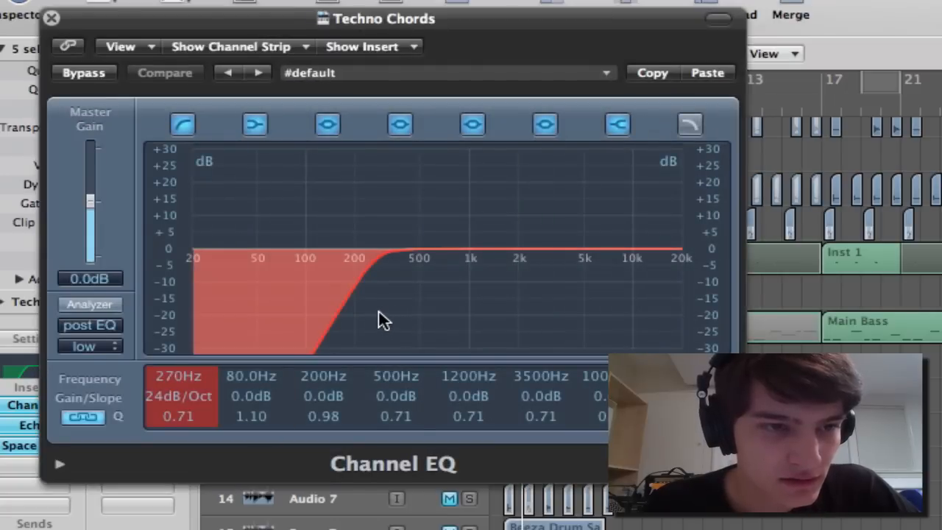
{"action": "left_click_drag", "start_coordinate": [379, 311], "coordinate": [384, 311]}
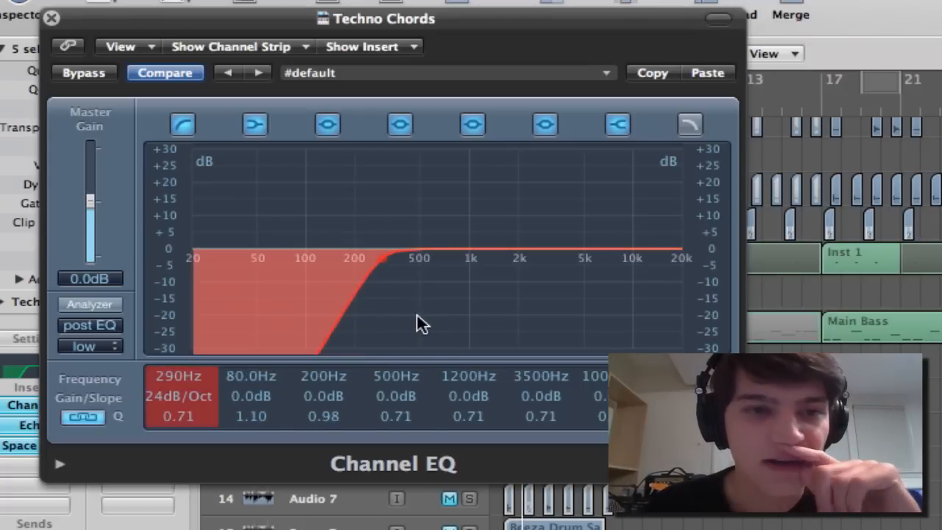
{"action": "left_click_drag", "start_coordinate": [386, 307], "coordinate": [388, 312]}
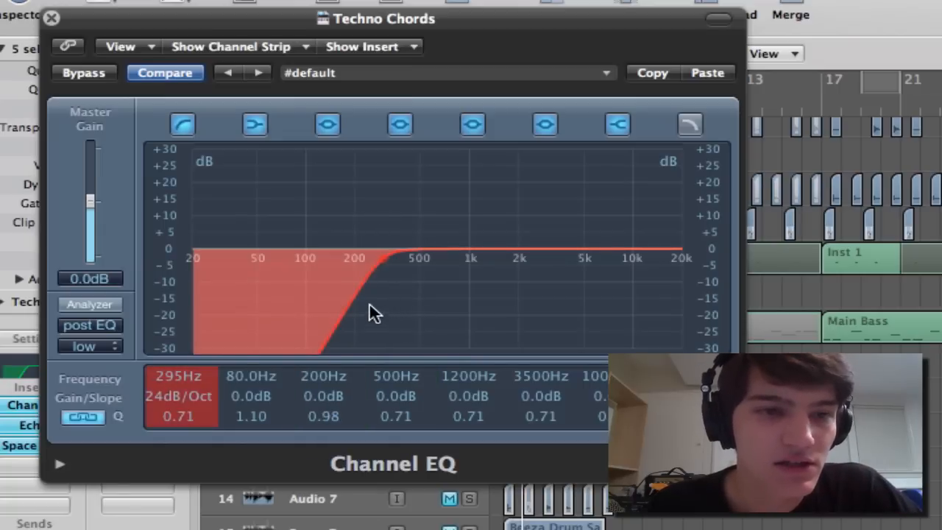
{"action": "left_click_drag", "start_coordinate": [379, 294], "coordinate": [381, 300]}
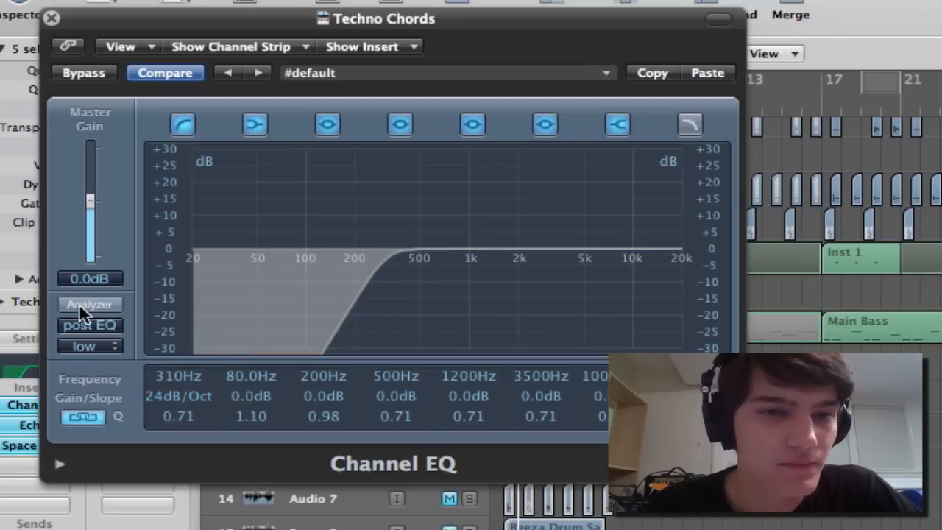
Using the analyzer at high resolution, boost Techno Chords 2.5 dB at 2700 Hz and slightly raise its high shelf.
{"action": "left_click", "coordinate": [85, 343]}
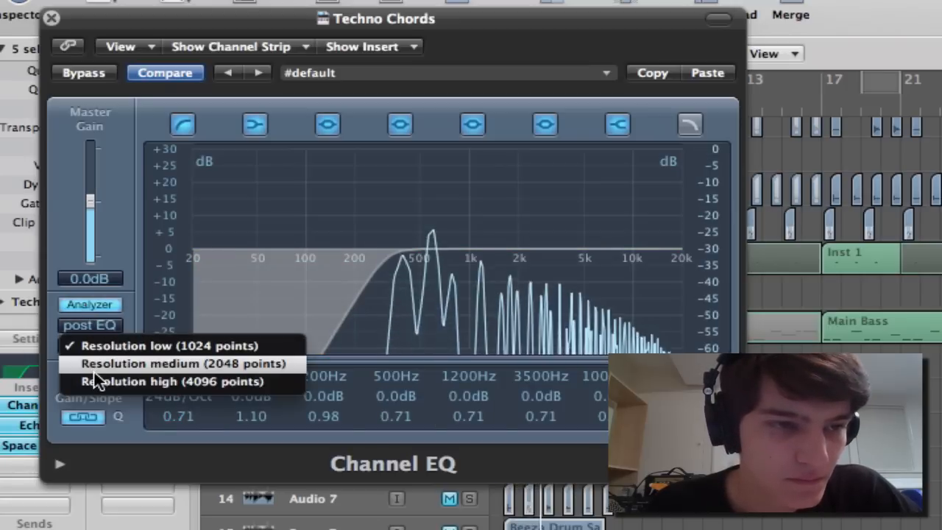
{"action": "left_click", "coordinate": [97, 379]}
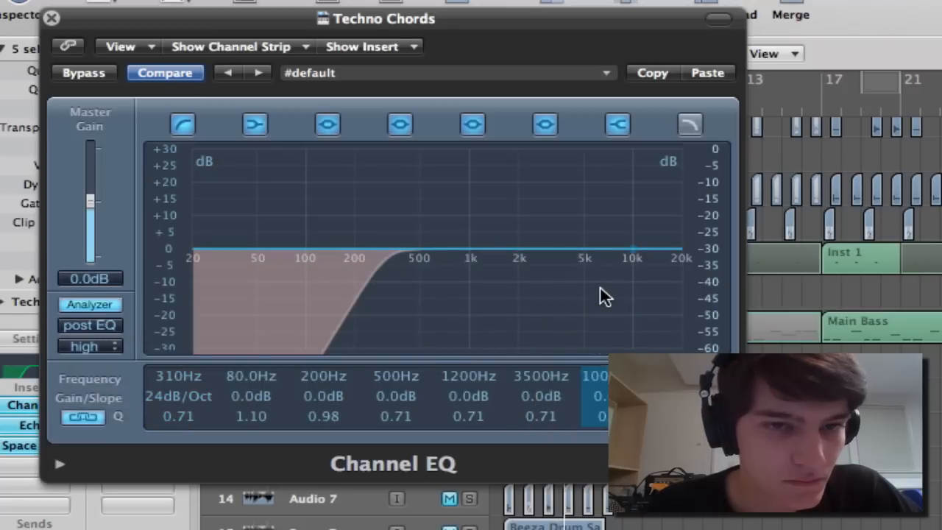
{"action": "key", "text": "space"}
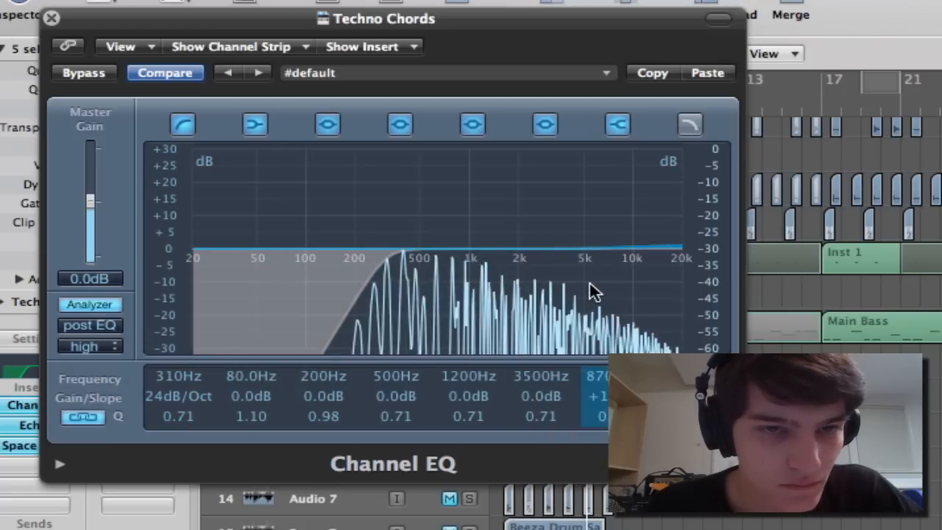
{"action": "left_click_drag", "start_coordinate": [555, 283], "coordinate": [578, 278]}
{"action": "left_click_drag", "start_coordinate": [549, 274], "coordinate": [536, 279]}
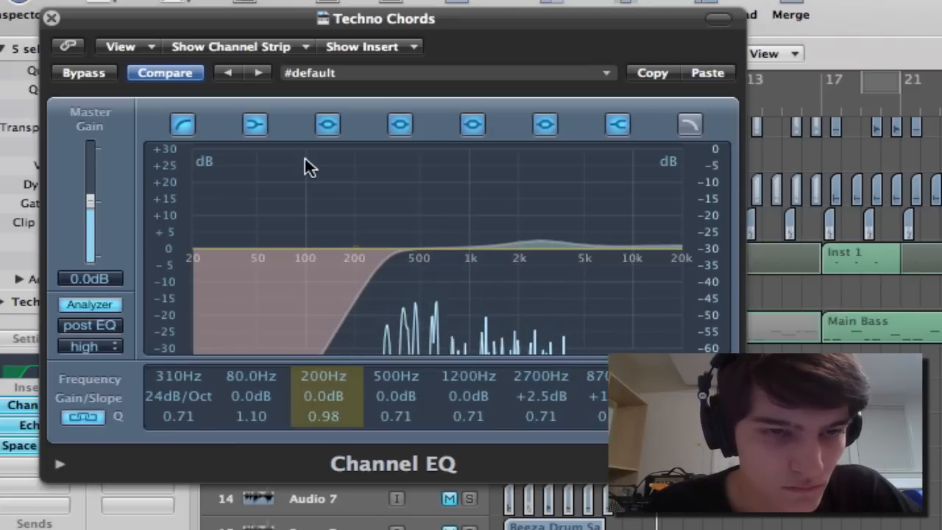
{"action": "left_click", "coordinate": [50, 18]}
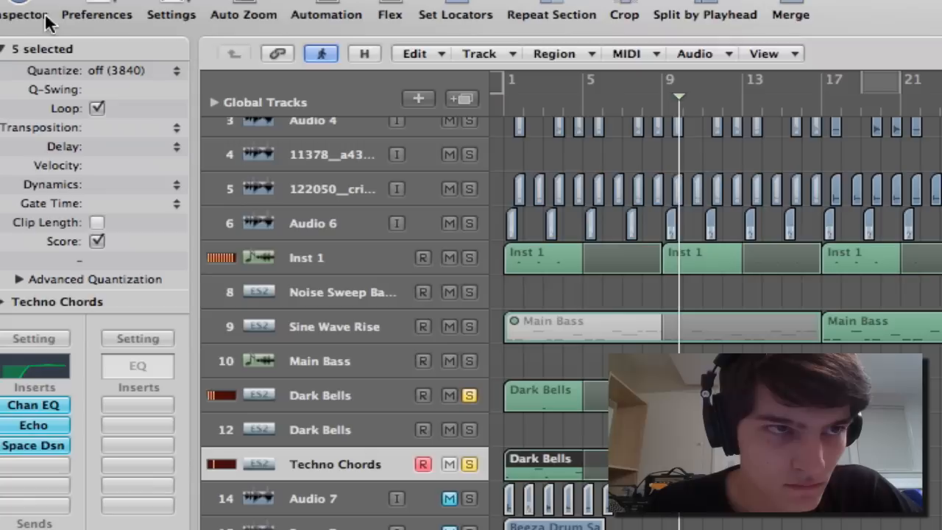
In the Channel EQ of Dark Bells on track 11, set the low cut to 300 Hz and boost 2 dB at 3650 Hz.
{"action": "left_click", "coordinate": [337, 379]}
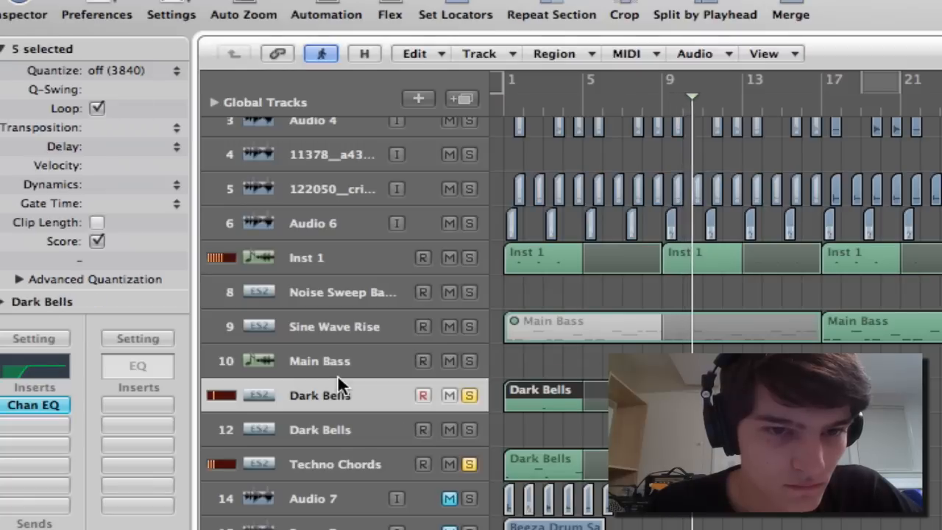
{"action": "left_click", "coordinate": [50, 359]}
{"action": "left_click_drag", "start_coordinate": [369, 333], "coordinate": [376, 333]}
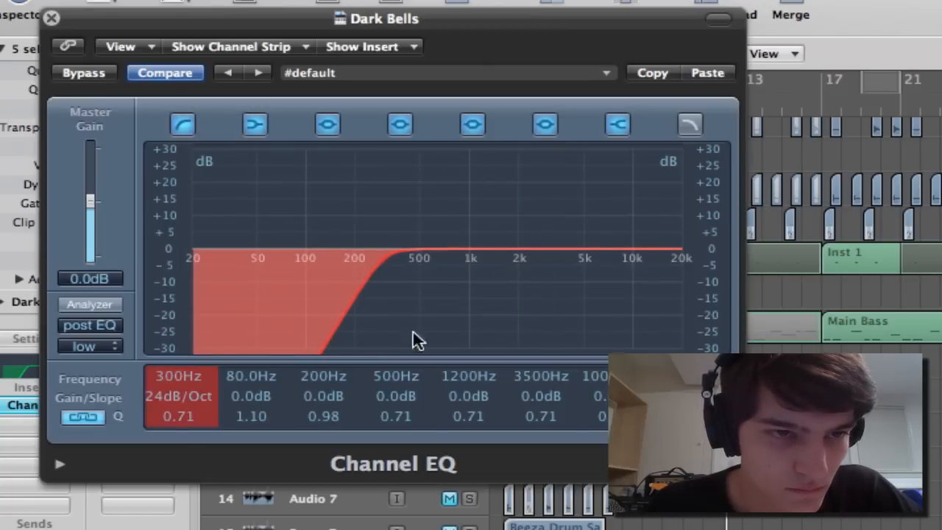
{"action": "left_click_drag", "start_coordinate": [553, 315], "coordinate": [557, 309]}
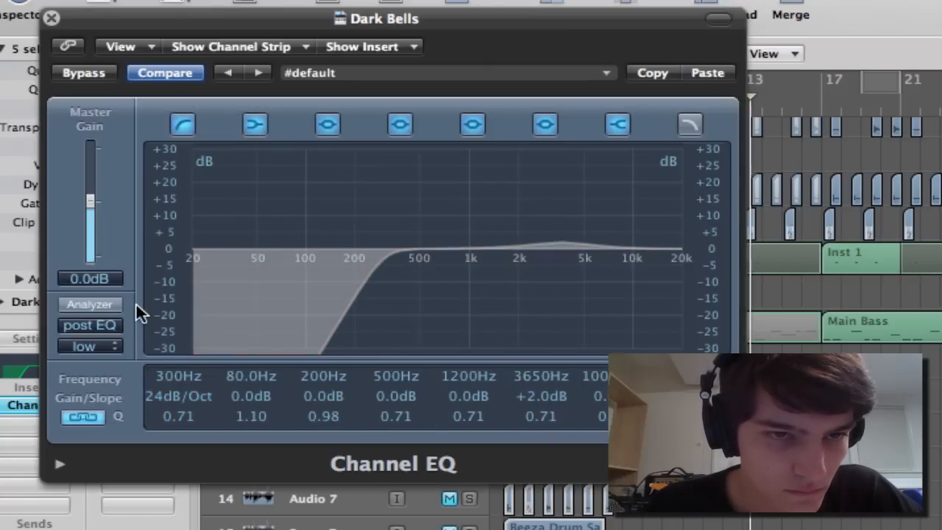
With the high-resolution analyzer on Dark Bells, move the 2 dB boost to 2700 Hz, raise the high shelf slightly and cut 1 dB at 475 Hz.
{"action": "left_click", "coordinate": [107, 304]}
{"action": "left_click", "coordinate": [101, 346]}
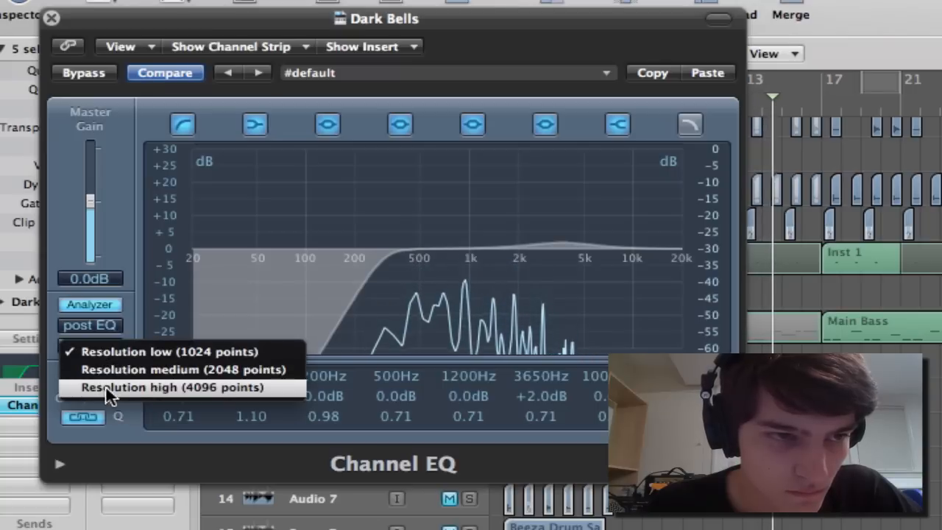
{"action": "left_click", "coordinate": [105, 386]}
{"action": "left_click_drag", "start_coordinate": [576, 208], "coordinate": [555, 208]}
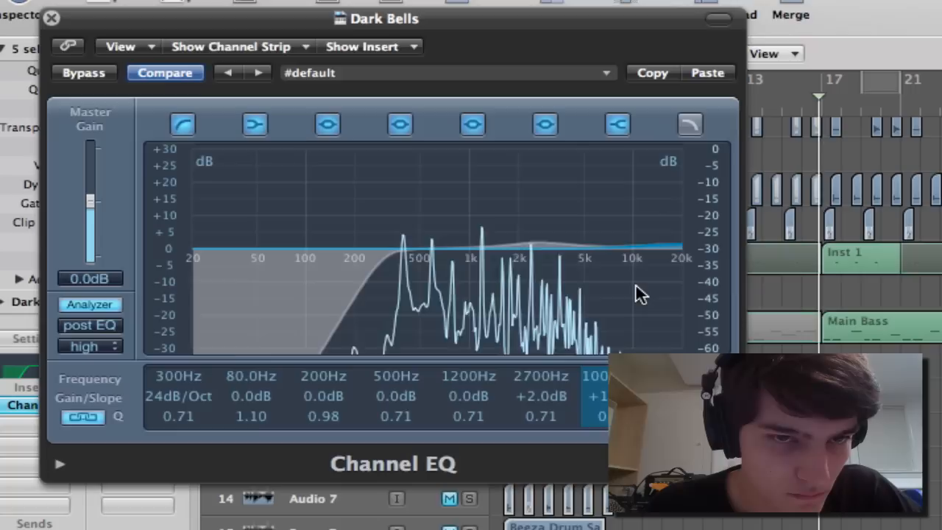
{"action": "mouse_move", "coordinate": [445, 264]}
{"action": "left_mouse_down"}
{"action": "mouse_move", "coordinate": [446, 273]}
{"action": "mouse_move", "coordinate": [440, 264]}
{"action": "left_mouse_up"}
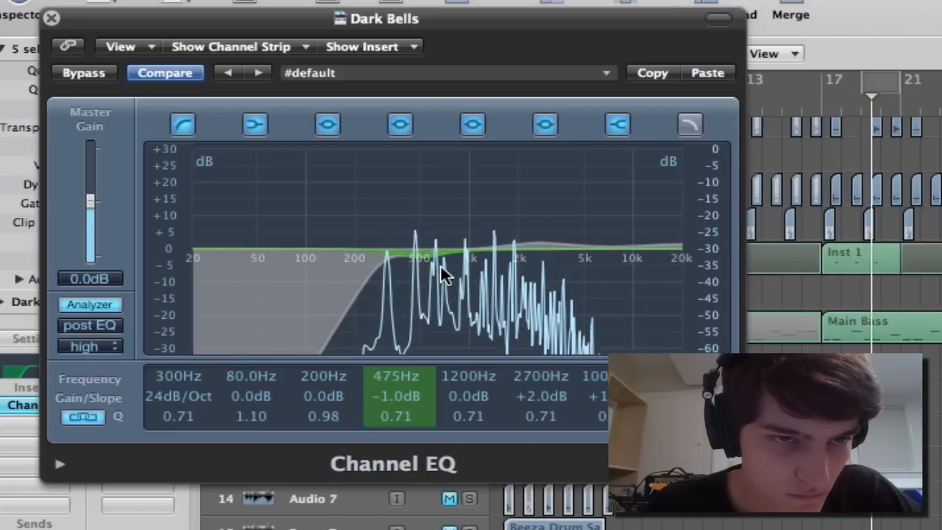
{"action": "left_click", "coordinate": [51, 19]}
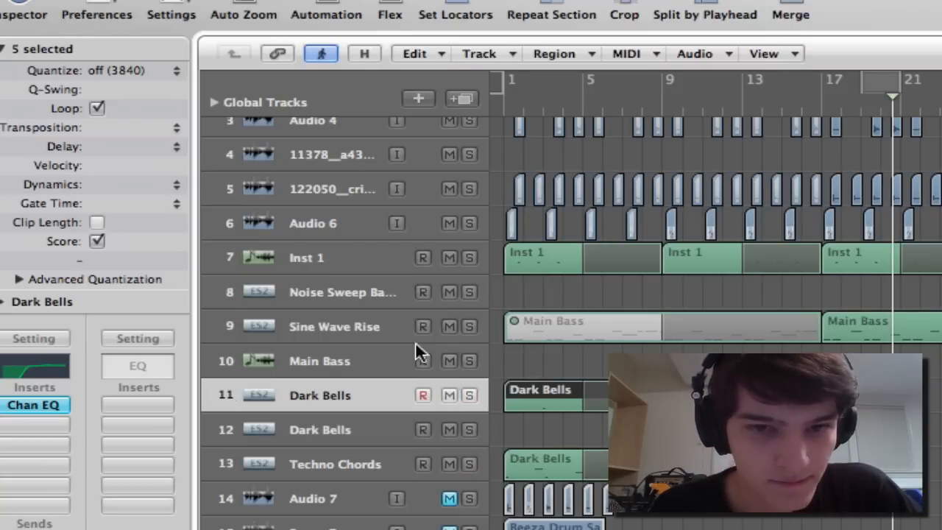
Solo Sine Wave Rise and set a playback cycle over bars 17 to 21.
{"action": "left_click", "coordinate": [321, 324]}
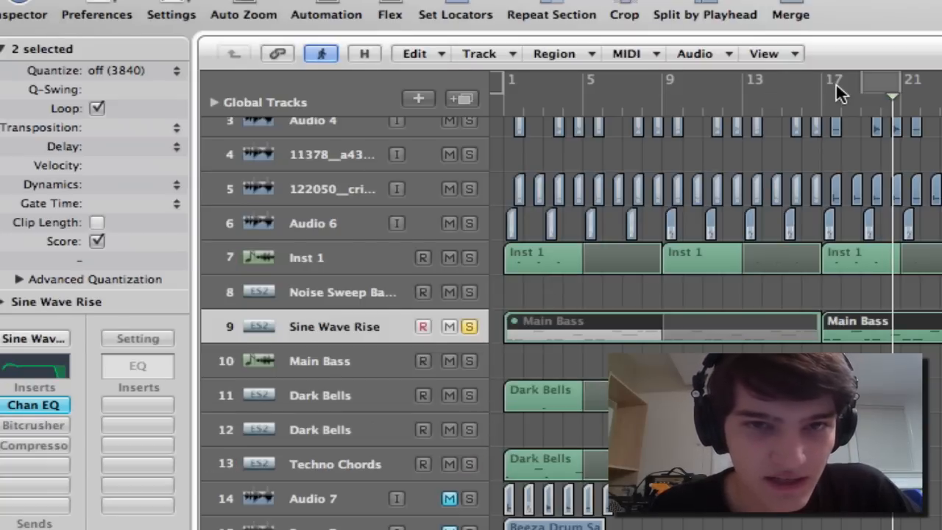
{"action": "left_click_drag", "start_coordinate": [826, 93], "coordinate": [904, 94]}
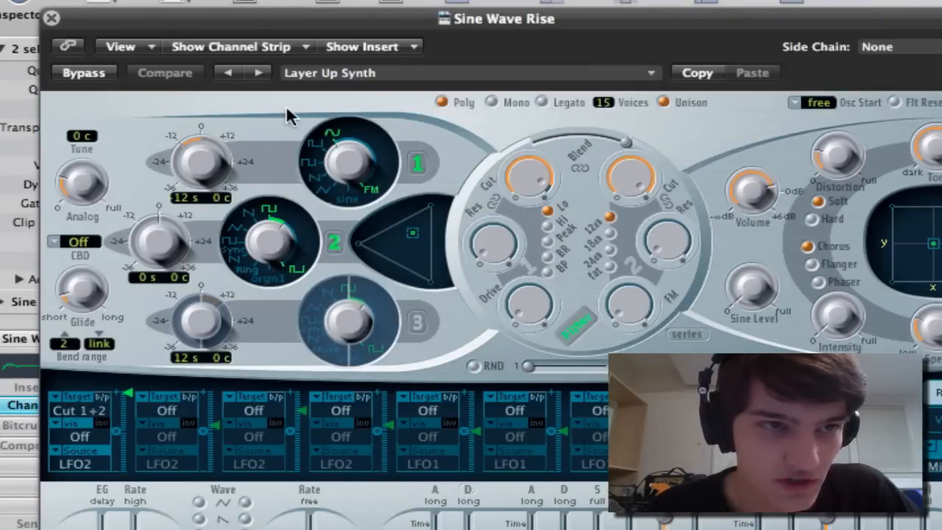
{"action": "left_click", "coordinate": [52, 18]}
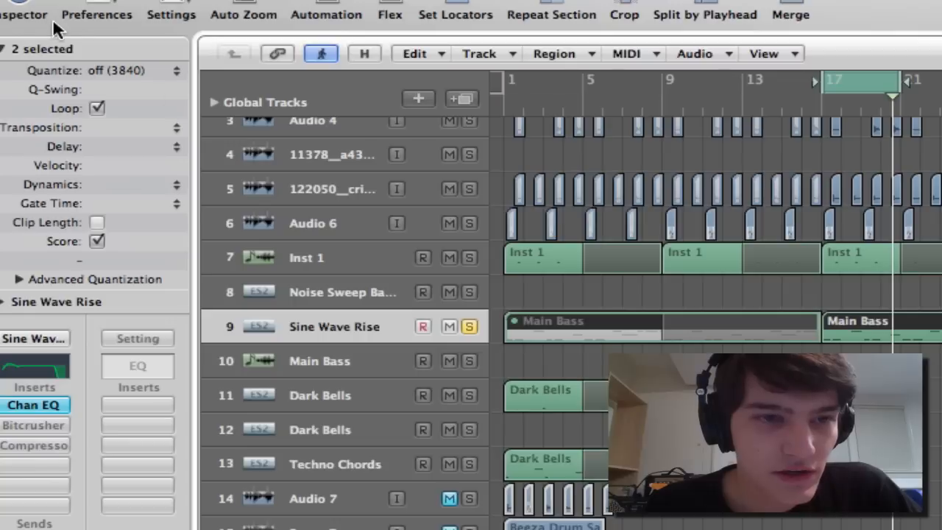
In the Channel EQ of Sine Wave Rise, lower the high cut slightly and set the 100 Hz dip to -4 dB at 106 Hz with Q 0.64.
{"action": "double_click", "coordinate": [35, 366]}
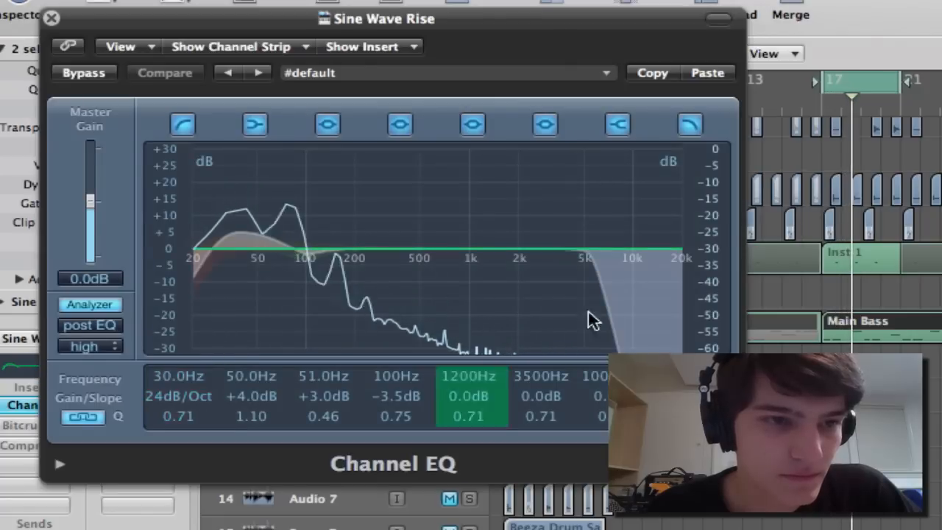
{"action": "left_click_drag", "start_coordinate": [563, 318], "coordinate": [557, 352]}
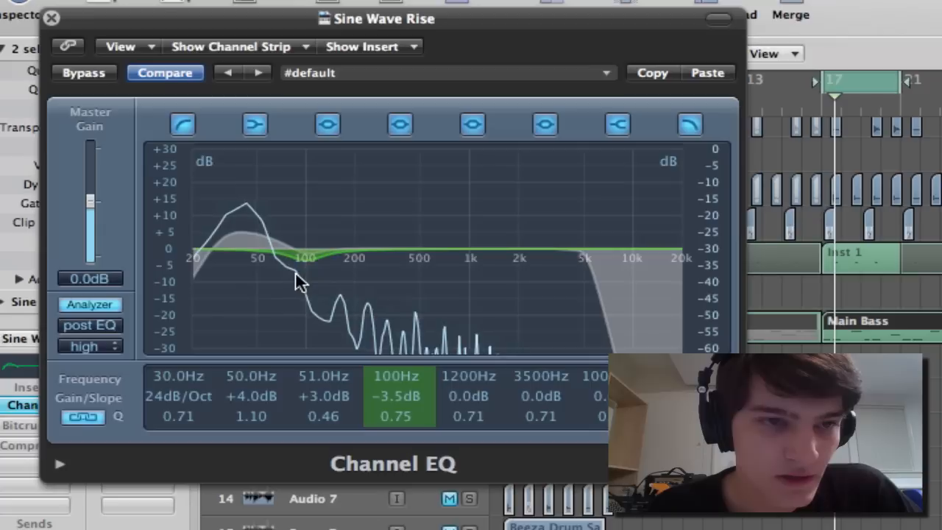
{"action": "left_click_drag", "start_coordinate": [299, 280], "coordinate": [298, 273]}
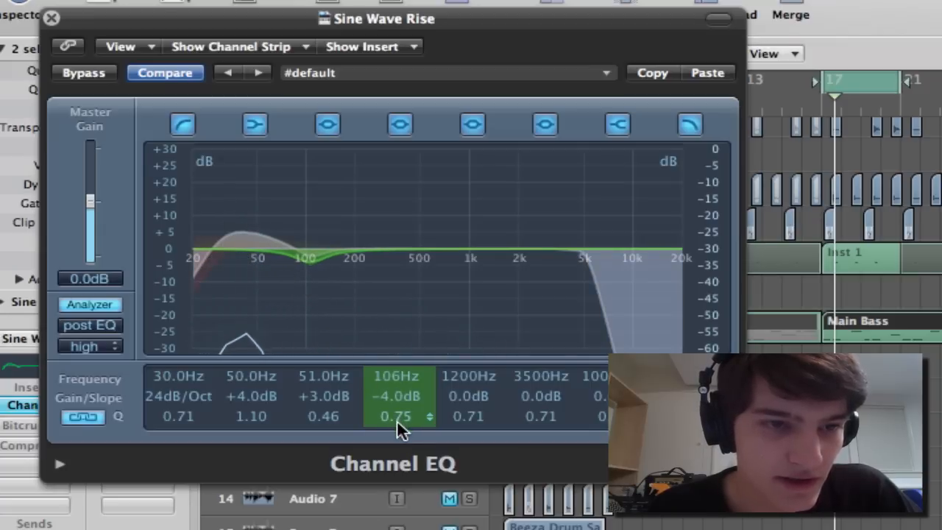
{"action": "mouse_move", "coordinate": [397, 419]}
{"action": "left_mouse_down"}
{"action": "mouse_move", "coordinate": [399, 429]}
{"action": "mouse_move", "coordinate": [390, 405]}
{"action": "left_mouse_up"}
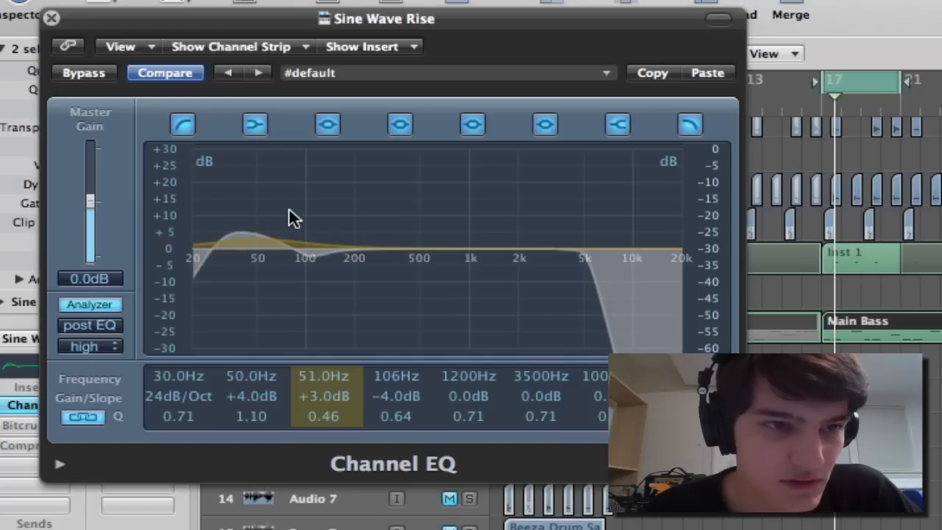
Reduce the 51 Hz boost on Sine Wave Rise to 1.5 dB and set the low cut slope to 48 dB/Oct.
{"action": "left_click_drag", "start_coordinate": [288, 210], "coordinate": [289, 215]}
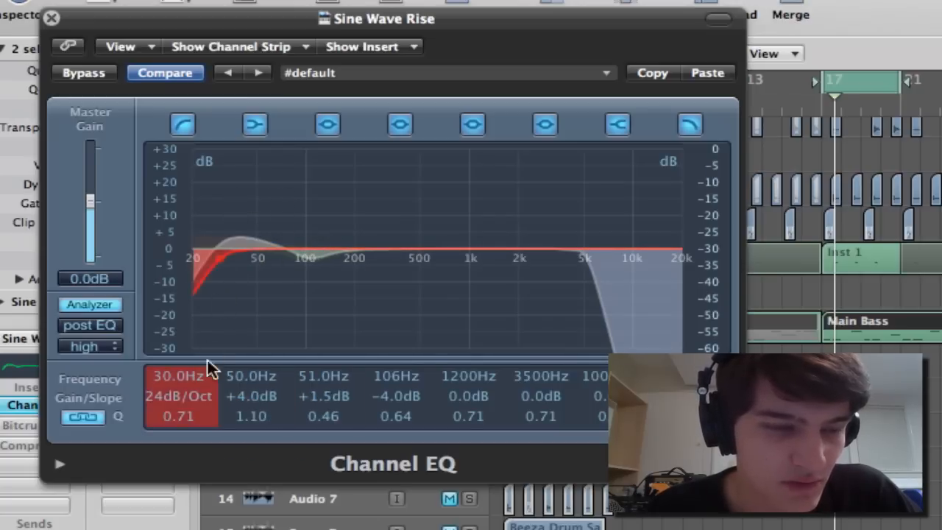
{"action": "left_click_drag", "start_coordinate": [176, 394], "coordinate": [177, 310]}
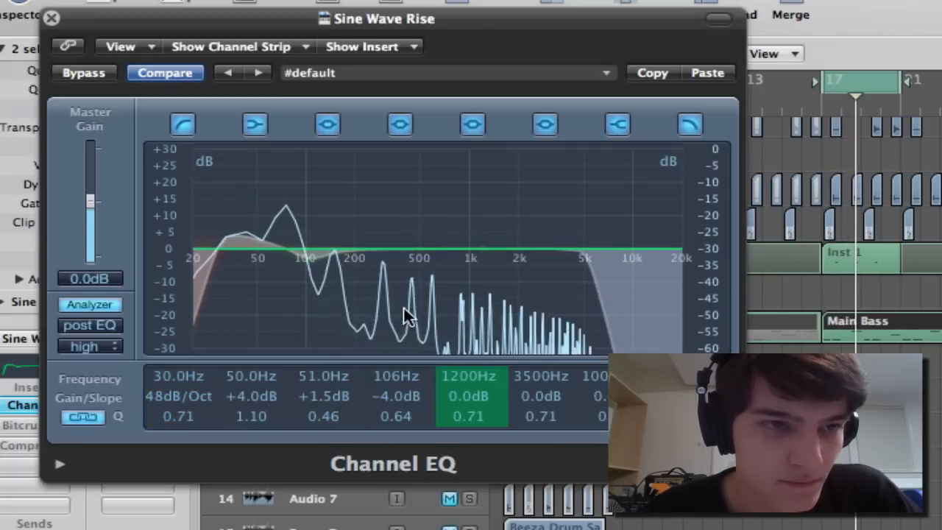
Cut 4 dB at 510 Hz and boost 2.5 dB at 2750 Hz on Sine Wave Rise.
{"action": "left_click_drag", "start_coordinate": [442, 305], "coordinate": [363, 306]}
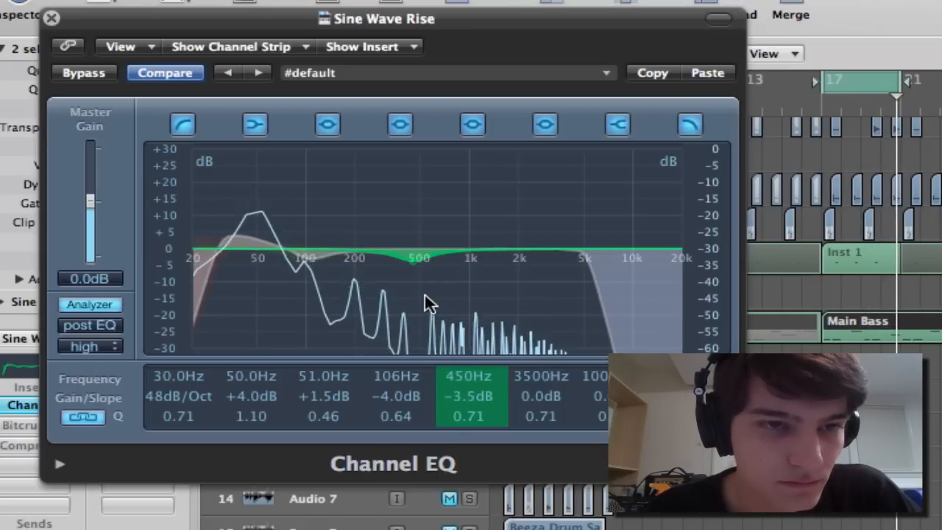
{"action": "left_click_drag", "start_coordinate": [415, 292], "coordinate": [420, 294]}
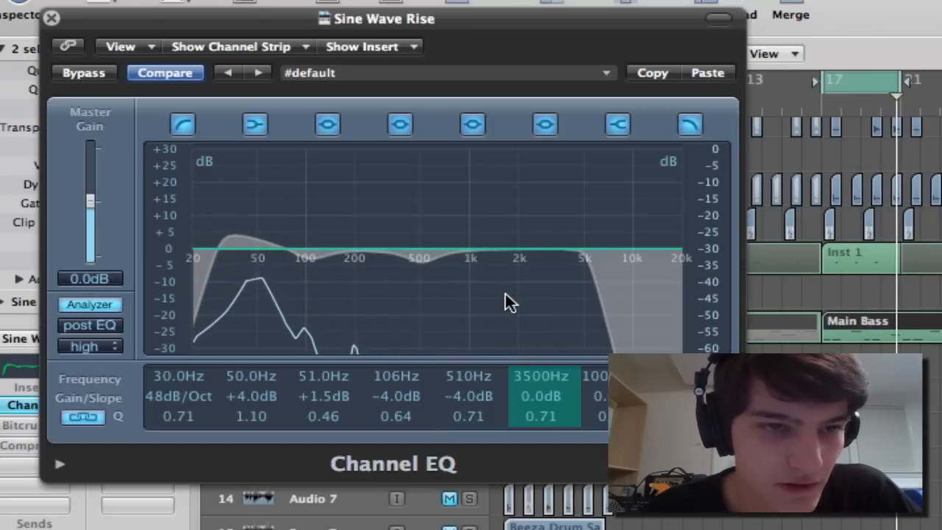
{"action": "left_click_drag", "start_coordinate": [505, 292], "coordinate": [488, 282]}
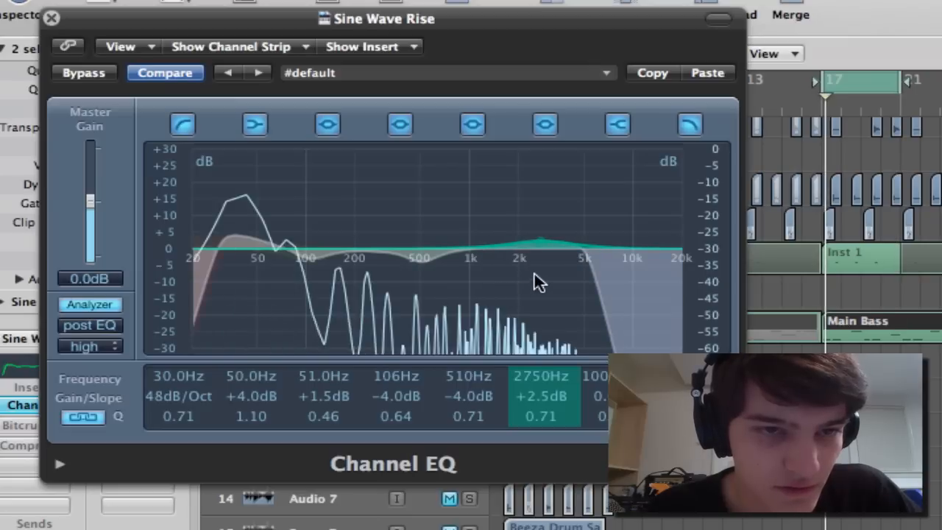
Move the 2.5 dB boost on Sine Wave Rise to 4400 Hz and compare the sound with the Channel EQ bypassed.
{"action": "left_click_drag", "start_coordinate": [559, 272], "coordinate": [587, 279]}
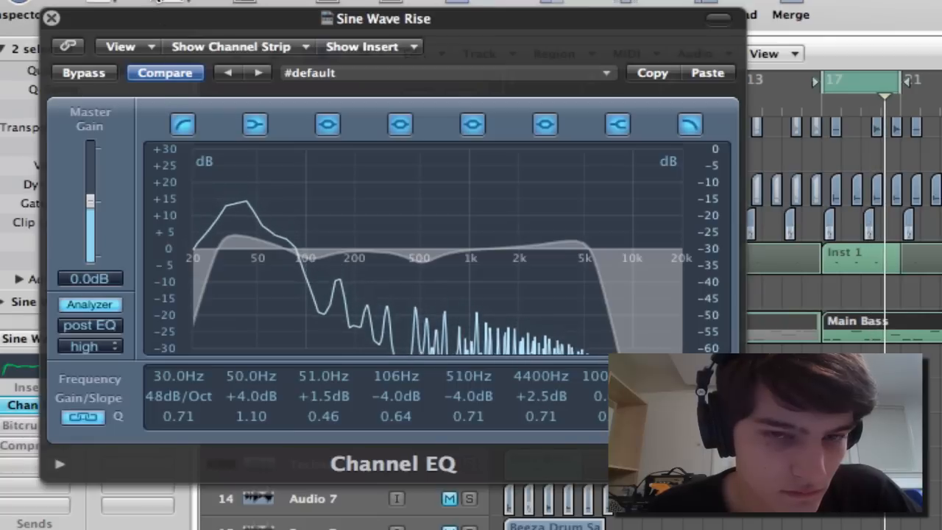
{"action": "left_click", "coordinate": [78, 72]}
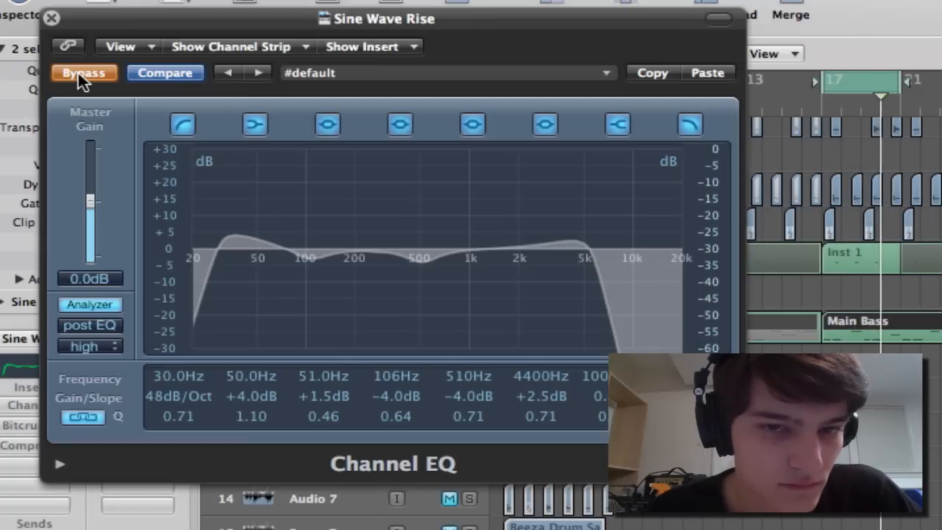
{"action": "left_click", "coordinate": [78, 73]}
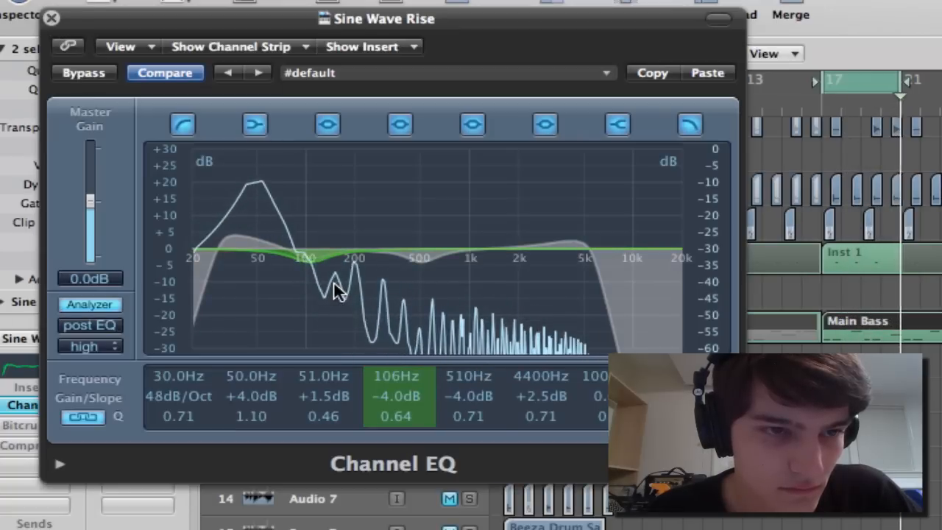
{"action": "left_click", "coordinate": [51, 18]}
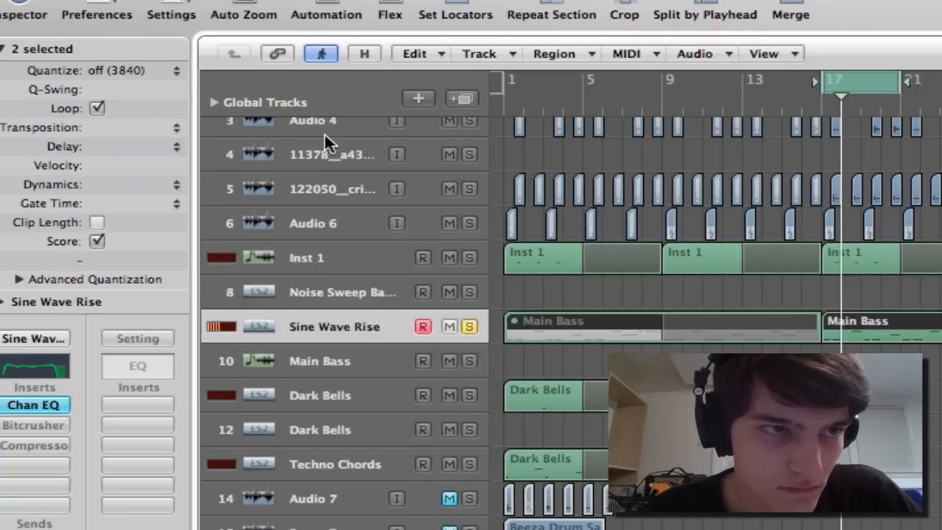
Examine the Channel EQ curves of Audio 4 and the VDE 128BPM Face To Face Kick track.
{"action": "left_click", "coordinate": [324, 134]}
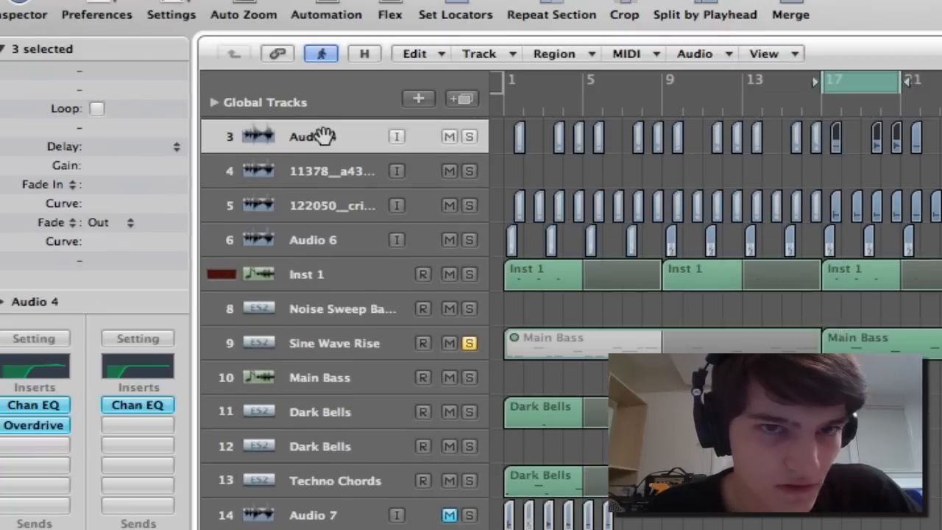
{"action": "left_click", "coordinate": [29, 371]}
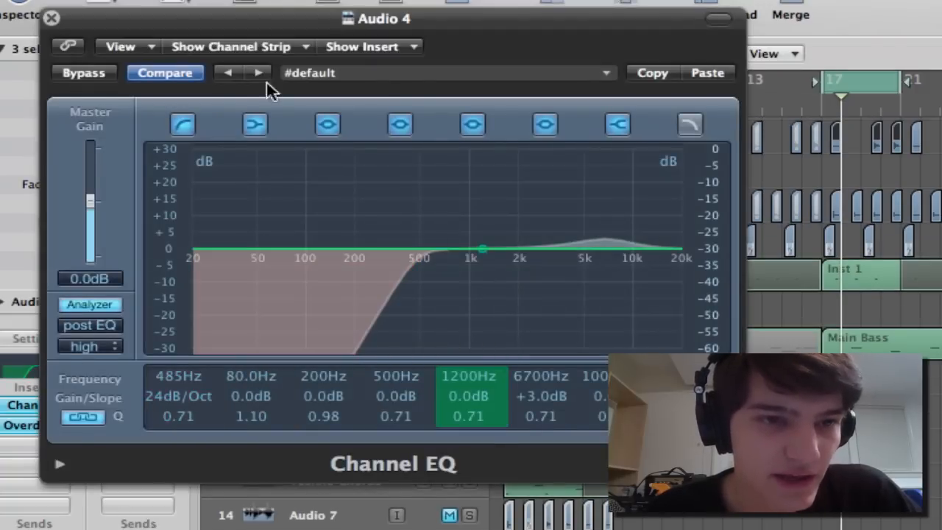
{"action": "left_click", "coordinate": [50, 17]}
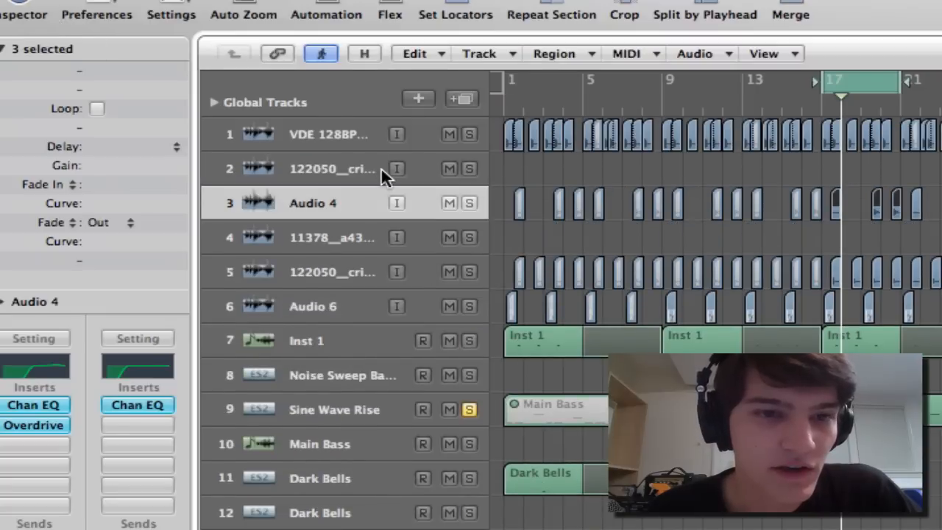
{"action": "left_click", "coordinate": [311, 135]}
{"action": "left_click", "coordinate": [30, 368]}
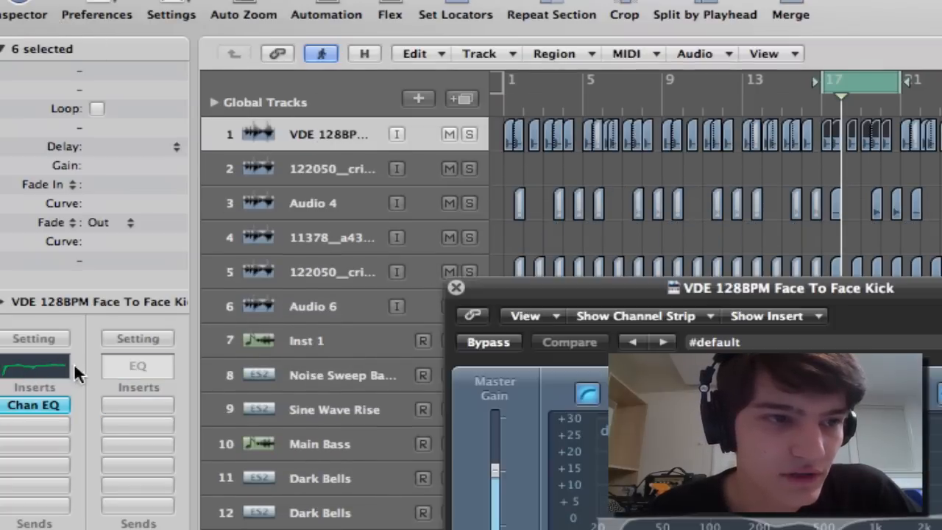
{"action": "left_click_drag", "start_coordinate": [555, 529], "coordinate": [278, 334]}
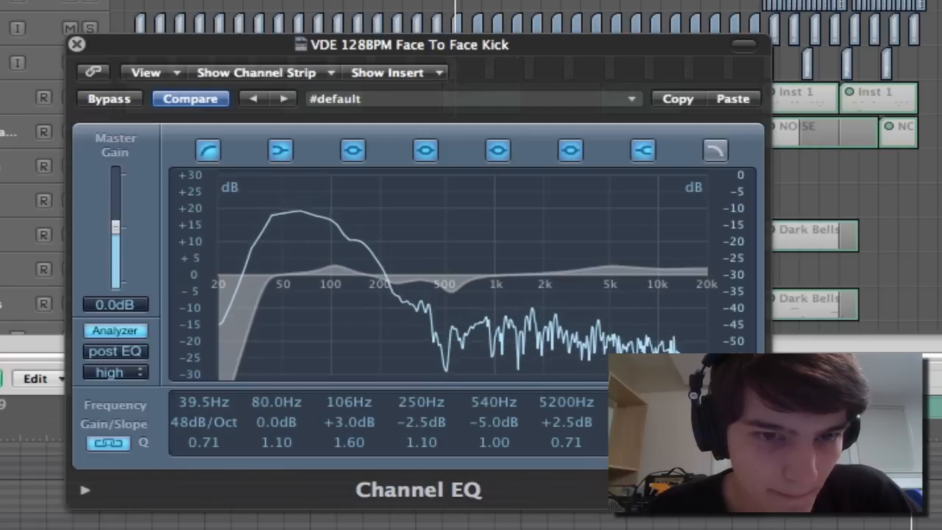
{"action": "left_click", "coordinate": [76, 43]}
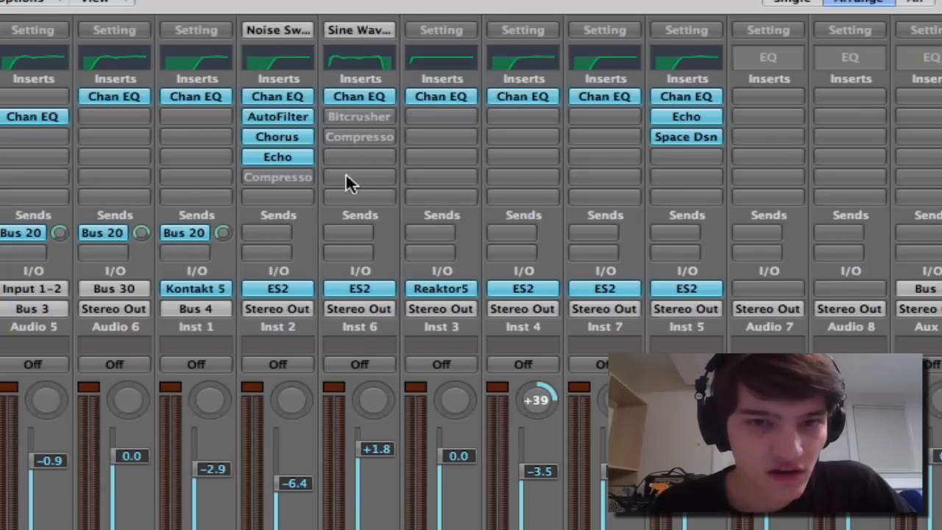
Bypass the first-slot Channel EQs across the mixer channels and play the mix without them.
{"action": "scroll", "coordinate": [306, 267], "scroll_direction": "left", "scroll_amount": 5}
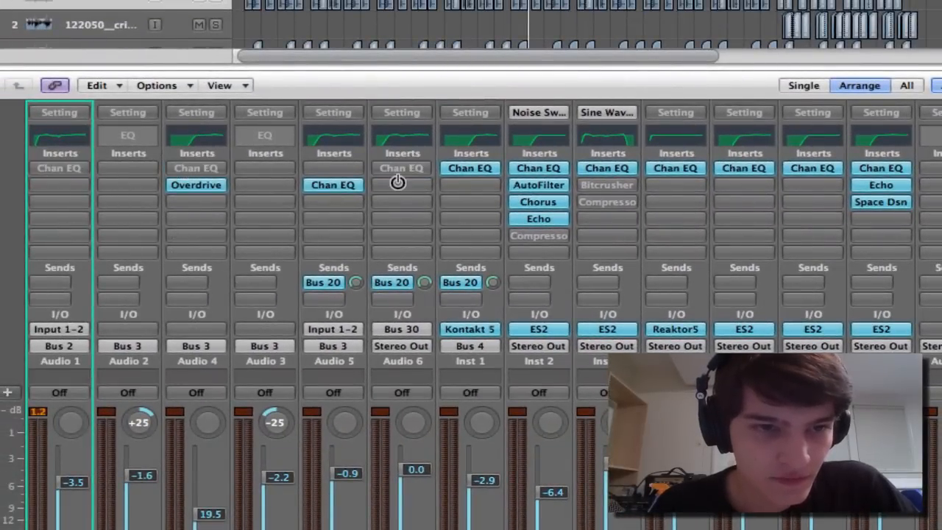
{"action": "left_click", "coordinate": [528, 160]}
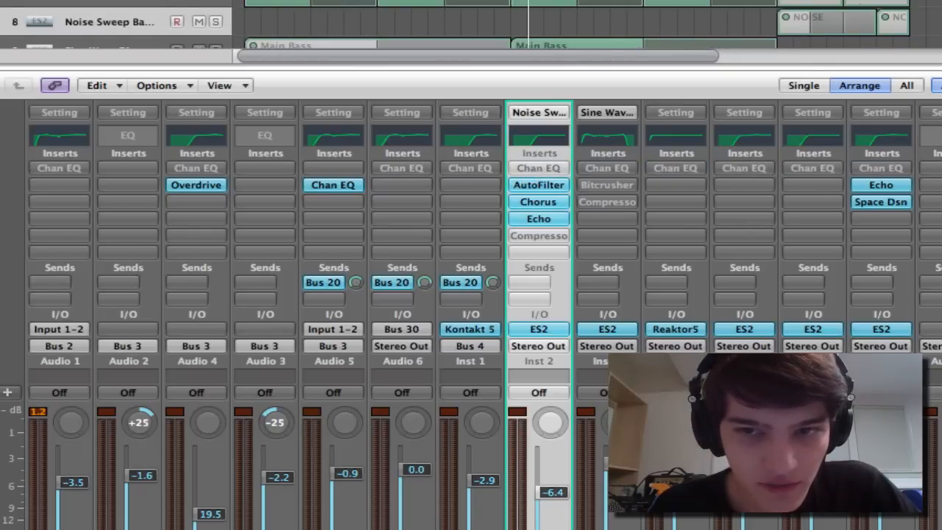
{"action": "left_click_drag", "start_coordinate": [501, 1], "coordinate": [432, 2]}
{"action": "key", "text": "space"}
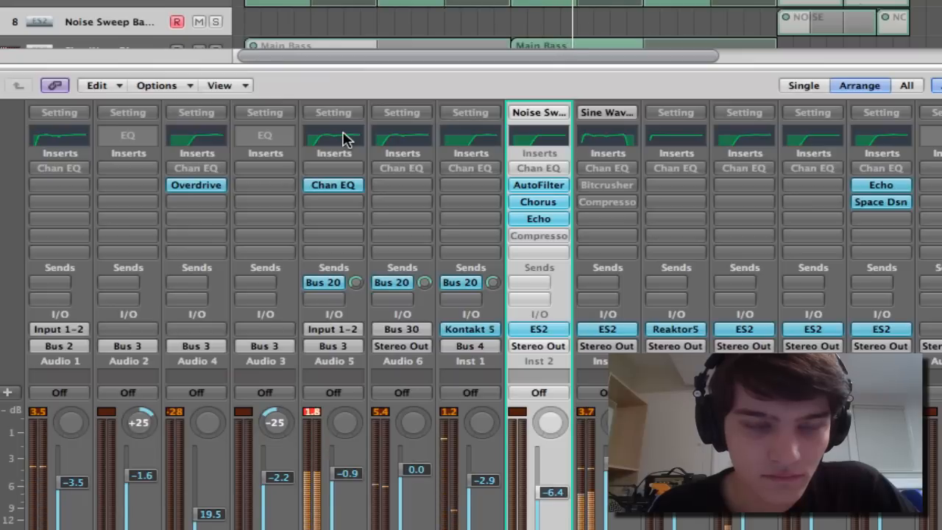
Switch the bypassed Channel EQs back on across the mixer channels.
{"action": "left_click", "coordinate": [67, 168]}
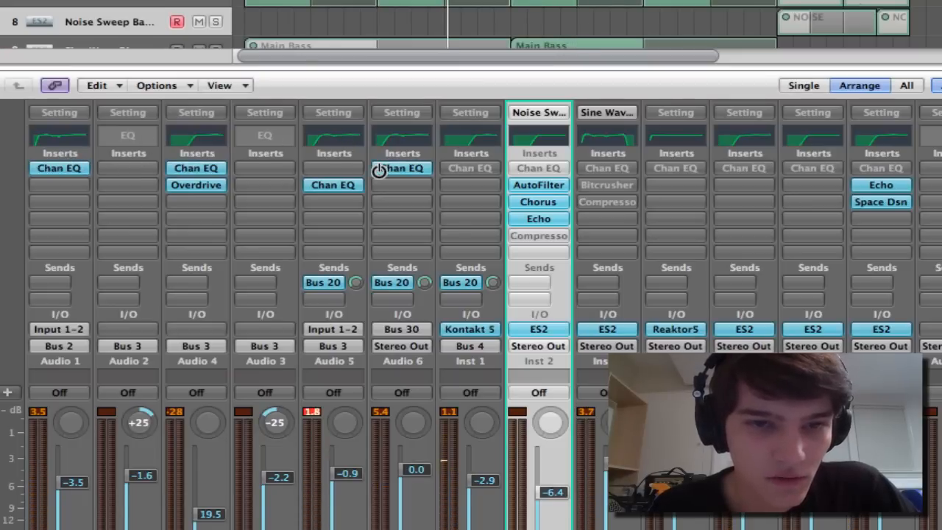
{"action": "left_click", "coordinate": [531, 168]}
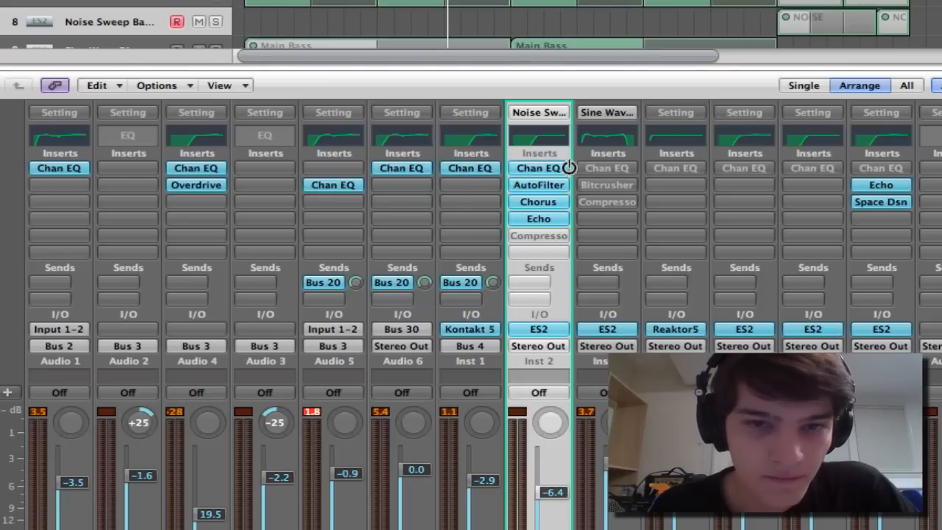
{"action": "left_click", "coordinate": [607, 168]}
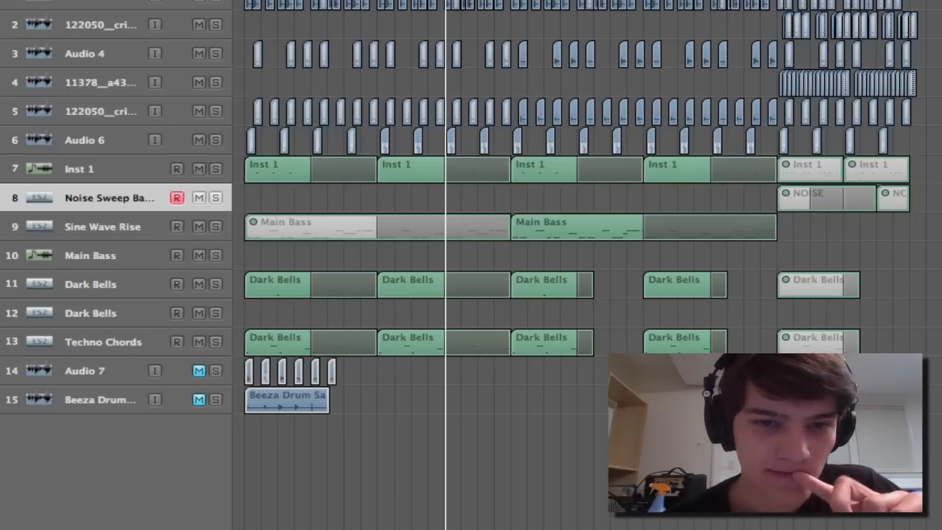
Examine the low cut and the 5500 Hz boost in the Channel EQ of Inst 1.
{"action": "left_click", "coordinate": [121, 170]}
{"action": "double_click", "coordinate": [1, 158]}
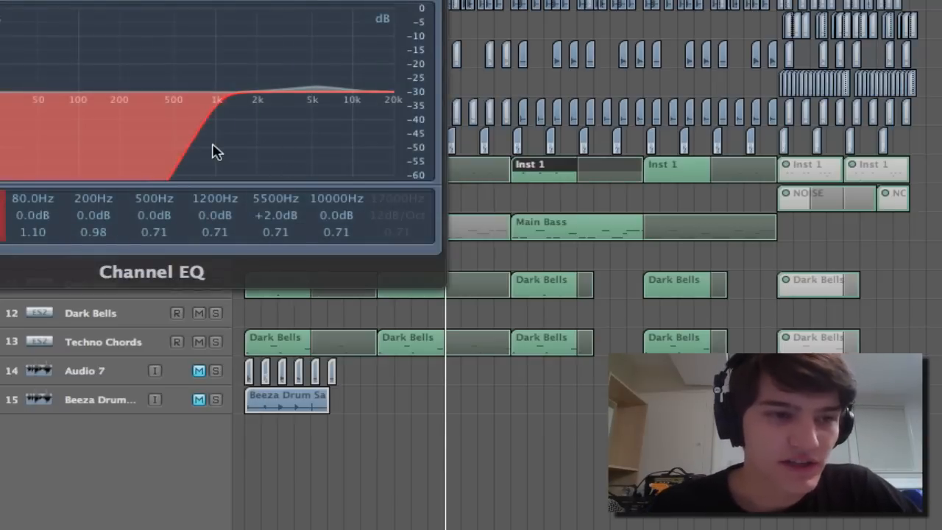
{"action": "left_click_drag", "start_coordinate": [212, 144], "coordinate": [213, 145]}
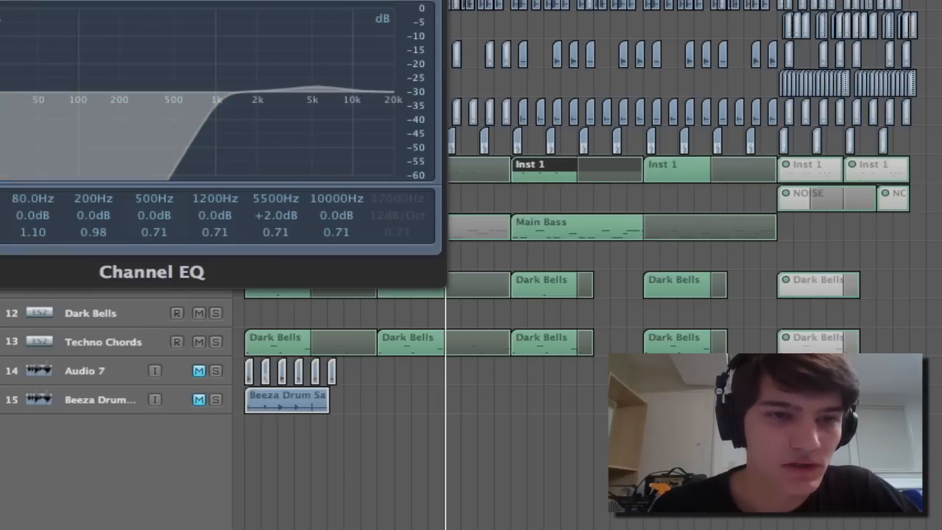
{"action": "key", "text": "super+w"}
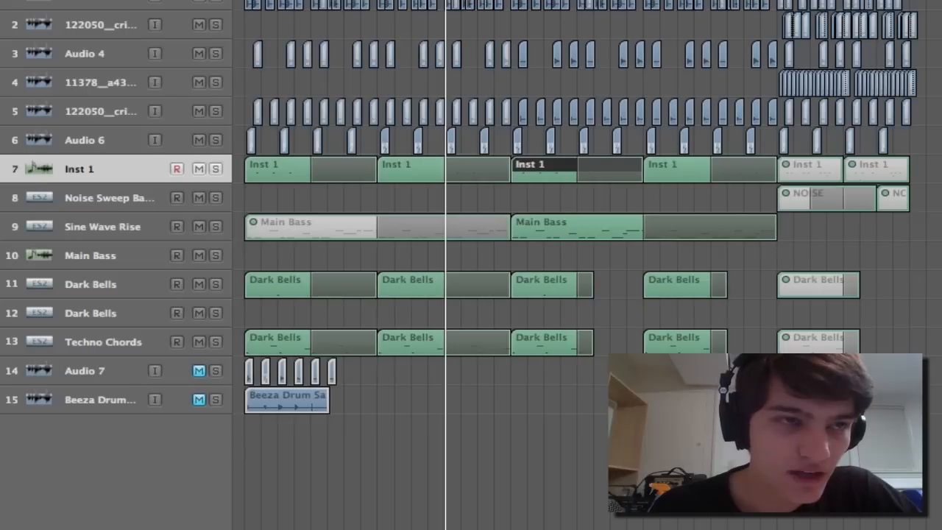
{"action": "left_click", "coordinate": [377, 201]}
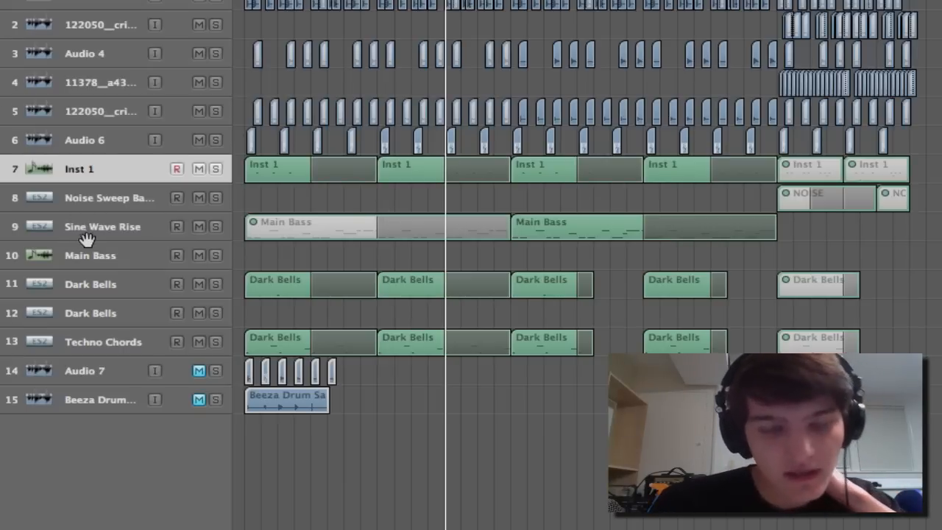
Solo Sine Wave Rise together with the VDE 128BPM kick and play them in a cycle over bars 17 to 21.
{"action": "left_click", "coordinate": [116, 228]}
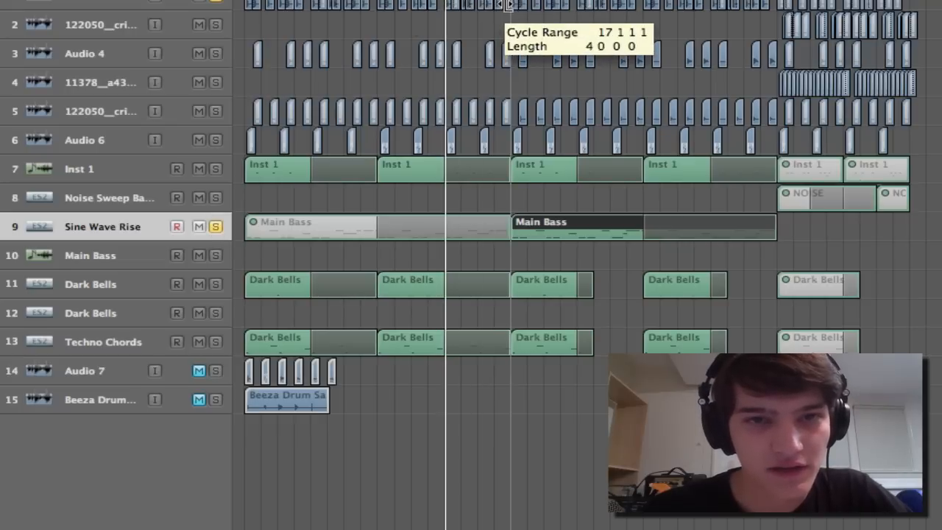
{"action": "key", "text": "space"}
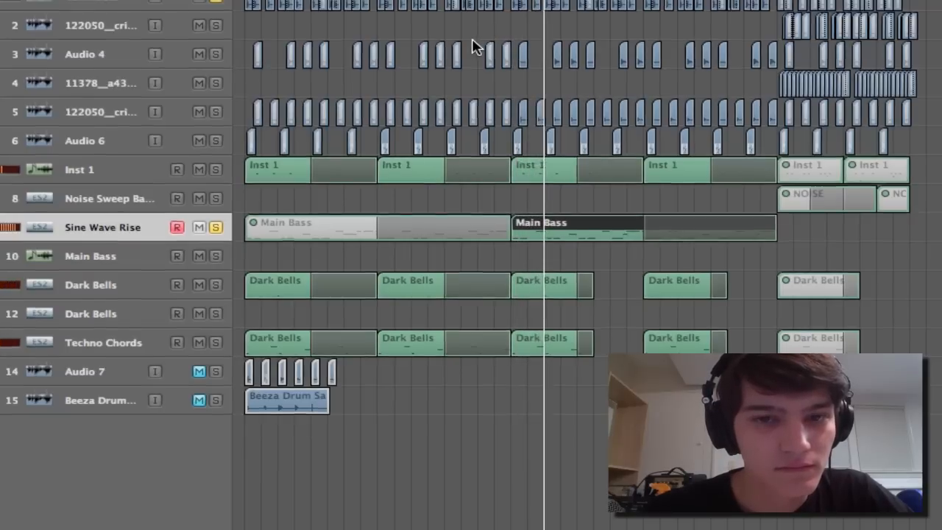
{"action": "key", "text": "space"}
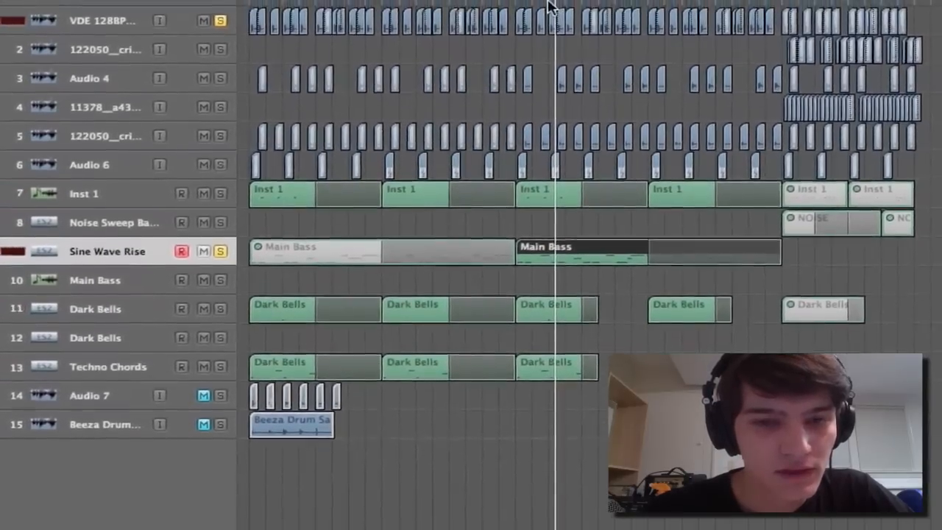
Shorten the cycle to bars 19 to 21 and play the soloed bass and kick.
{"action": "key", "text": "ctrl+Right"}
{"action": "key", "text": "ctrl+Right"}
{"action": "key", "text": "ctrl+Right"}
{"action": "key", "text": "ctrl+Right"}
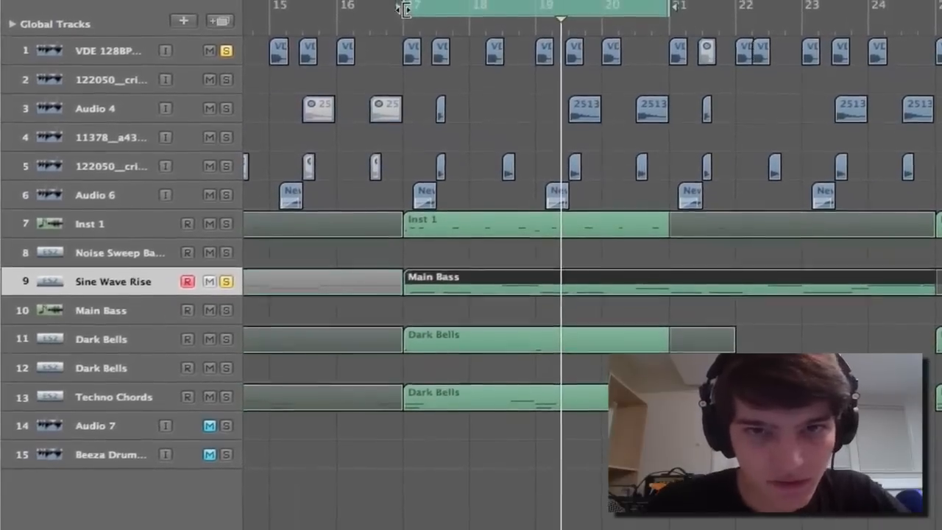
{"action": "left_click_drag", "start_coordinate": [404, 11], "coordinate": [542, 88]}
{"action": "key", "text": "space"}
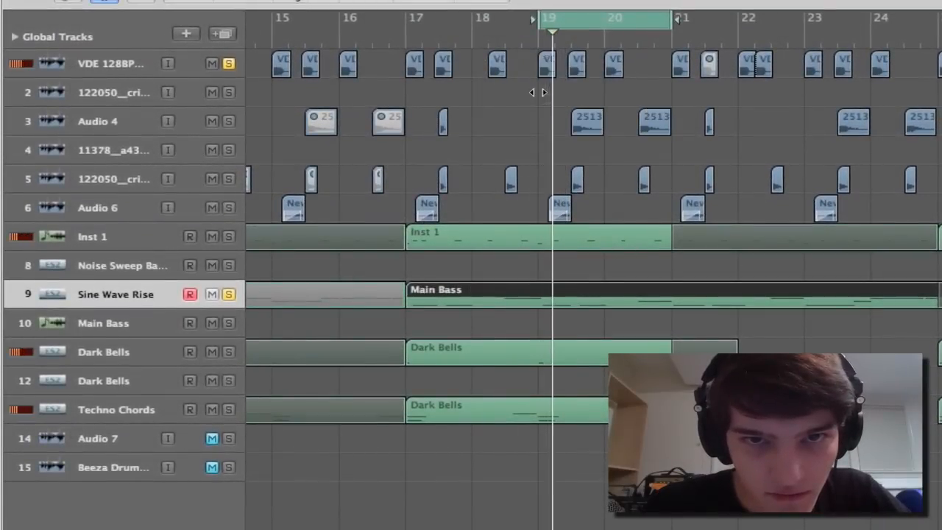
{"action": "key", "text": "space"}
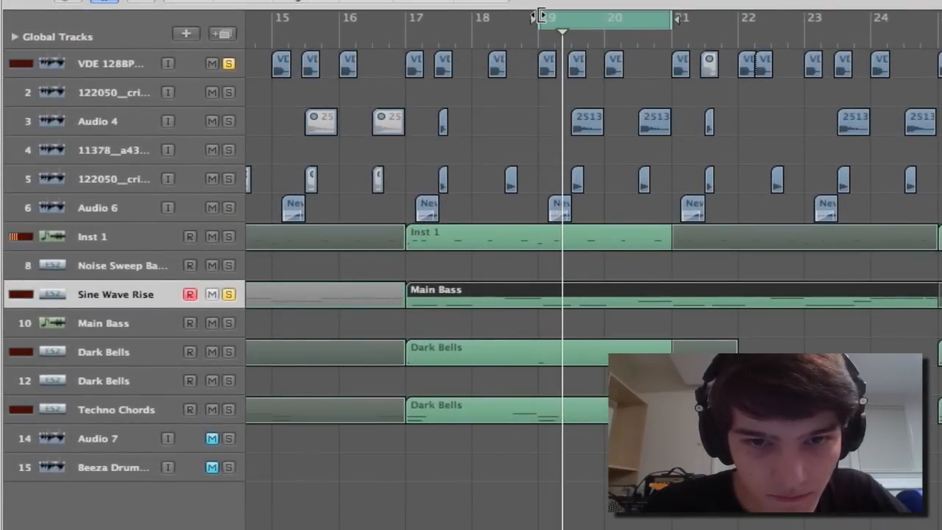
Move the cycle start to halfway through bar 18, play the soloed bass and kick, and deselect the Main Bass region.
{"action": "left_click_drag", "start_coordinate": [544, 19], "coordinate": [507, 32]}
{"action": "key", "text": "space"}
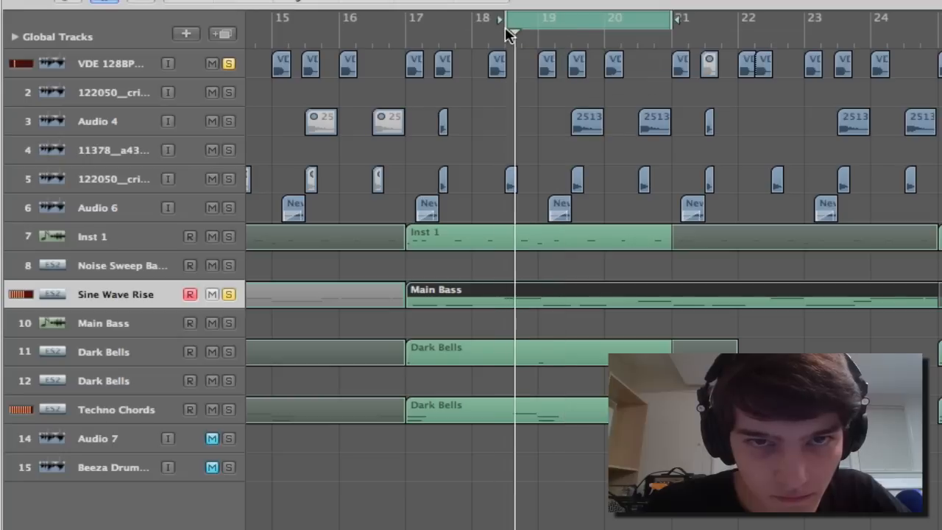
{"action": "key", "text": "space"}
{"action": "key", "text": "space"}
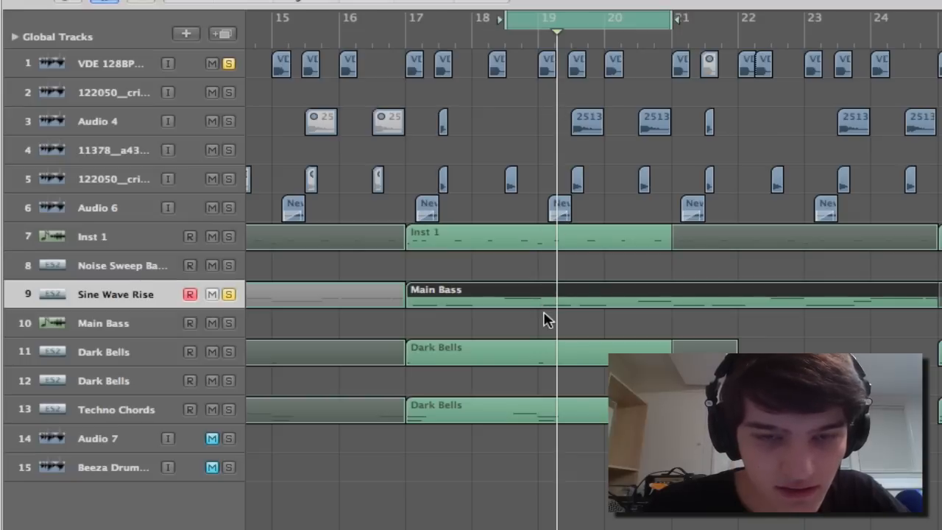
{"action": "left_click", "coordinate": [612, 275]}
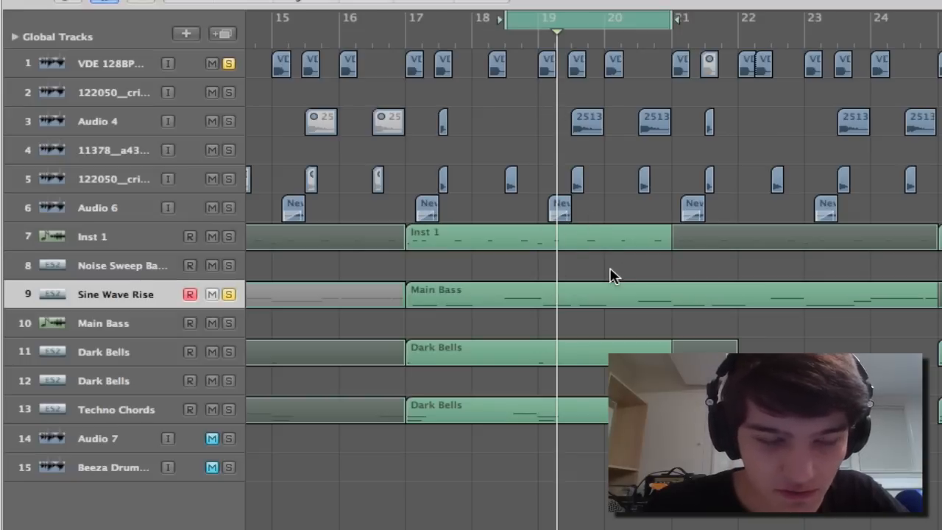
{"action": "key", "text": "space"}
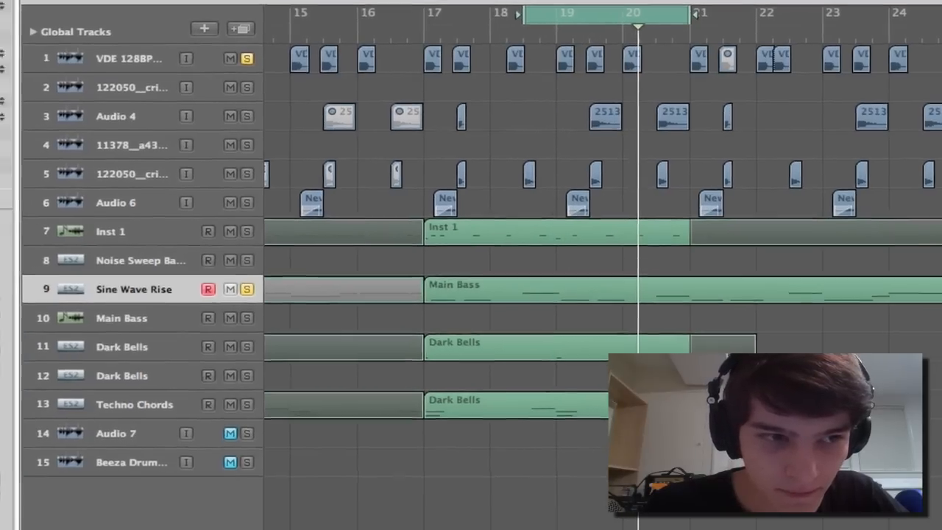
Replace the bypassed Bitcrusher on Sine Wave Rise with a Compressor and set its side chain to Audio 1, the VDE 128BPM kick.
{"action": "left_click", "coordinate": [21, 293]}
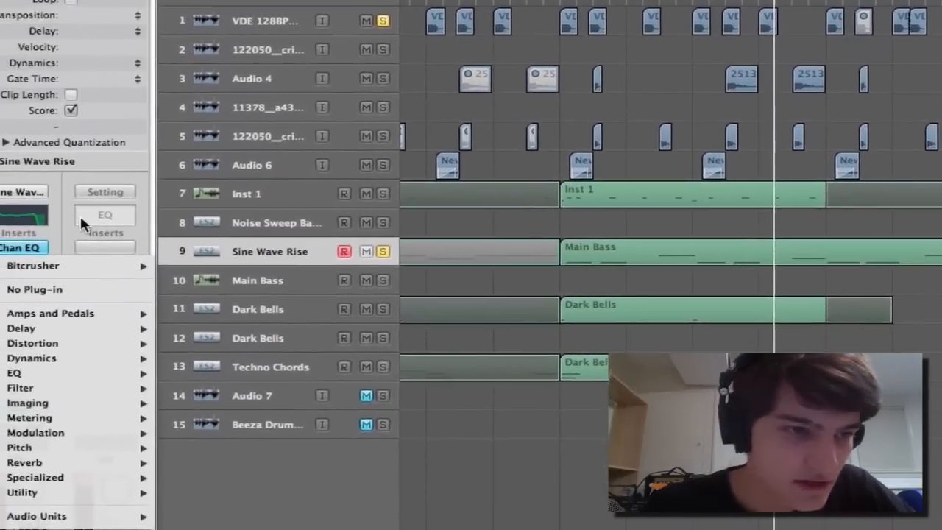
{"action": "left_click", "coordinate": [80, 214]}
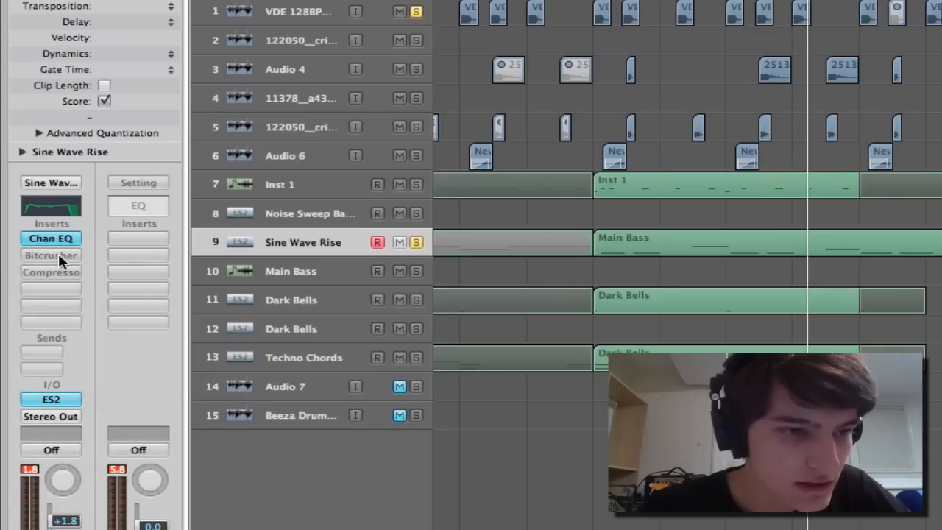
{"action": "left_click", "coordinate": [58, 253]}
{"action": "mouse_move", "coordinate": [116, 352]}
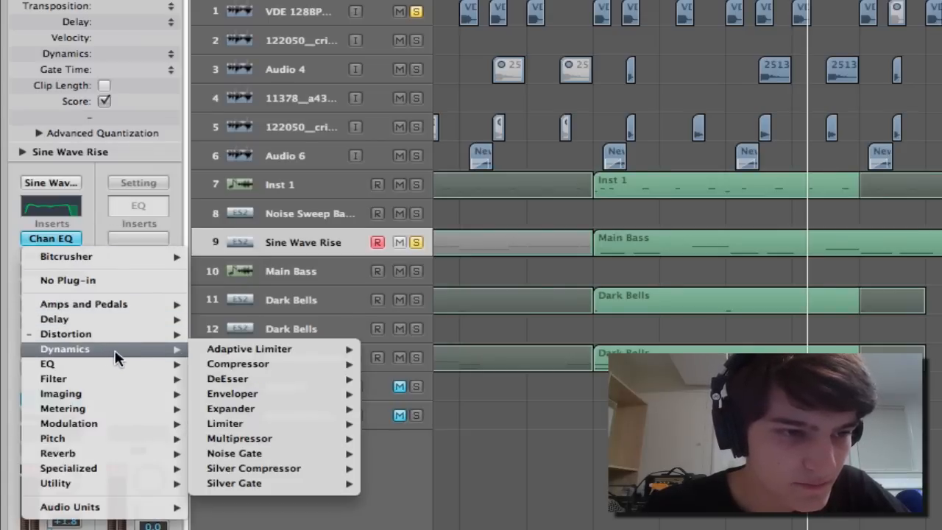
{"action": "mouse_move", "coordinate": [276, 366]}
{"action": "left_click", "coordinate": [395, 363]}
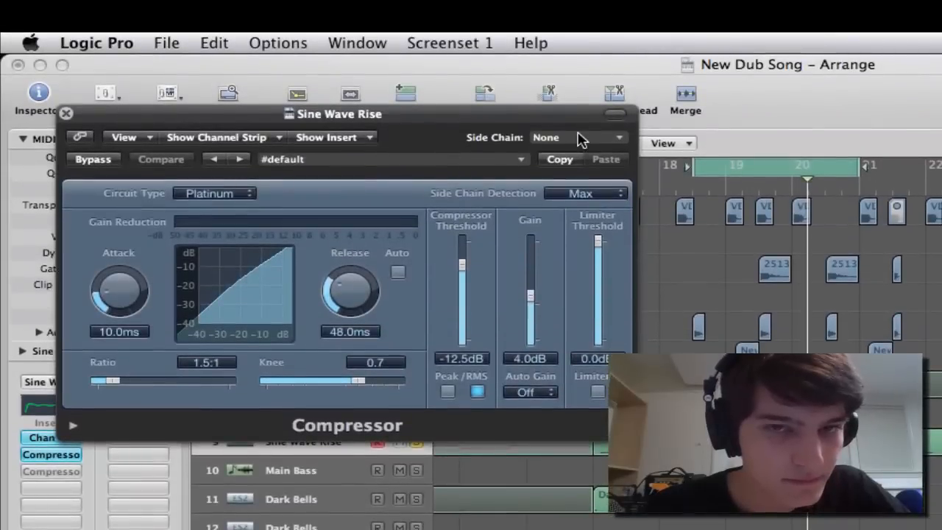
{"action": "left_click", "coordinate": [582, 114]}
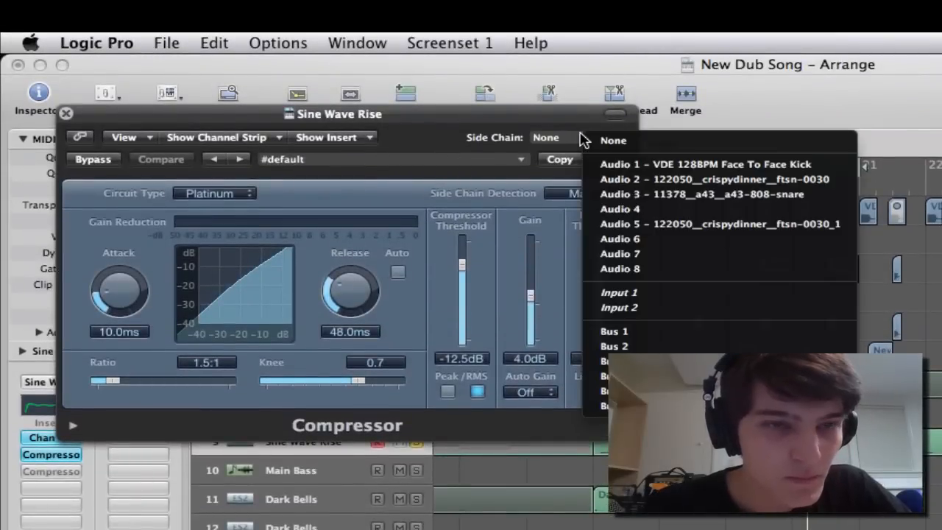
{"action": "left_click", "coordinate": [714, 168]}
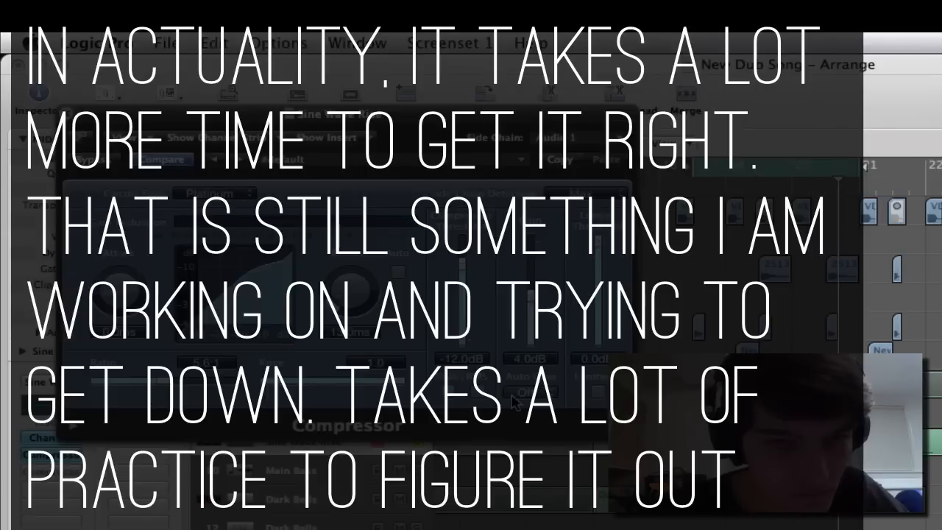
Replace the bypassed Compressor on Sine Wave Rise with an Adaptive Limiter, input scale -5.8 dB and out ceiling -0.1 dB.
{"action": "left_click", "coordinate": [417, 448]}
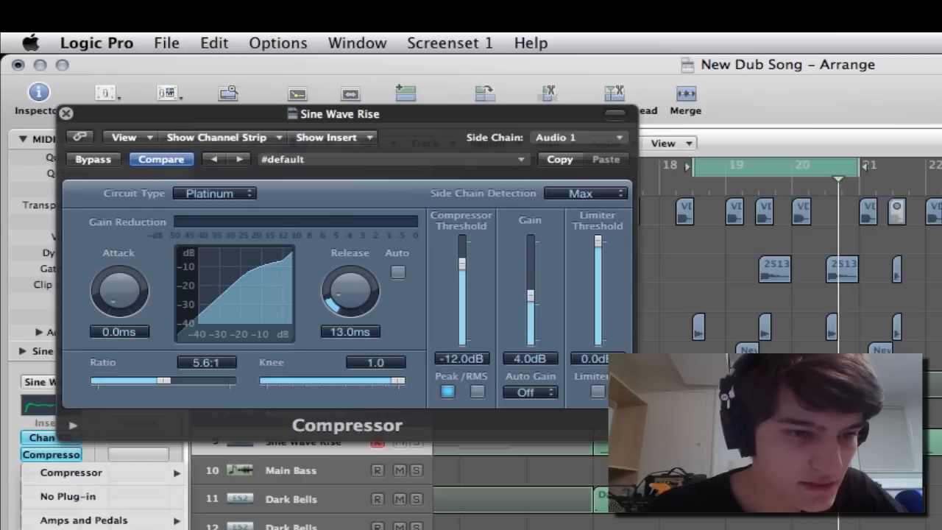
{"action": "left_click", "coordinate": [129, 522]}
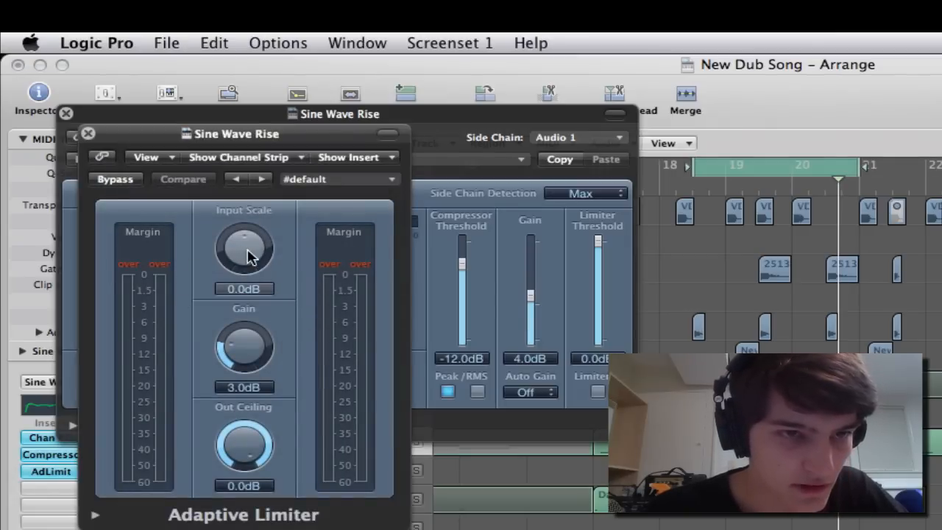
{"action": "left_click_drag", "start_coordinate": [230, 263], "coordinate": [233, 312]}
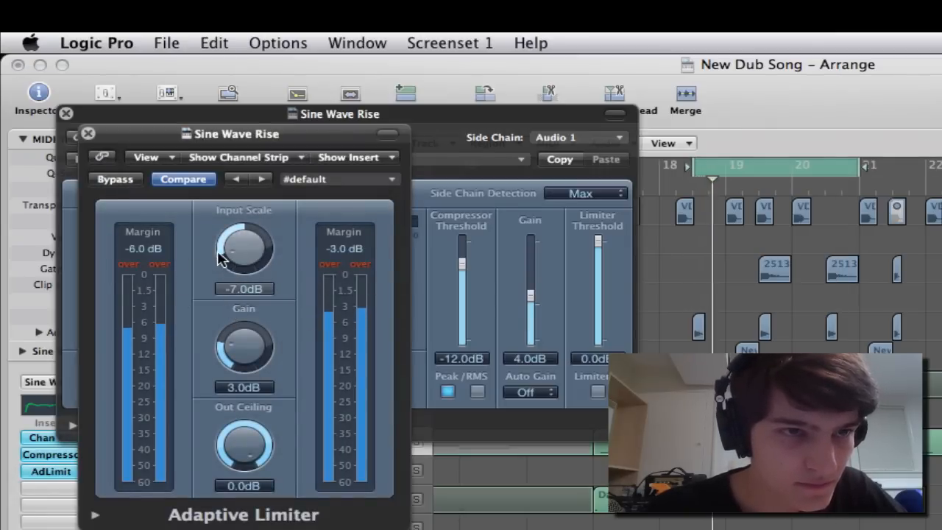
{"action": "left_click_drag", "start_coordinate": [243, 262], "coordinate": [239, 249]}
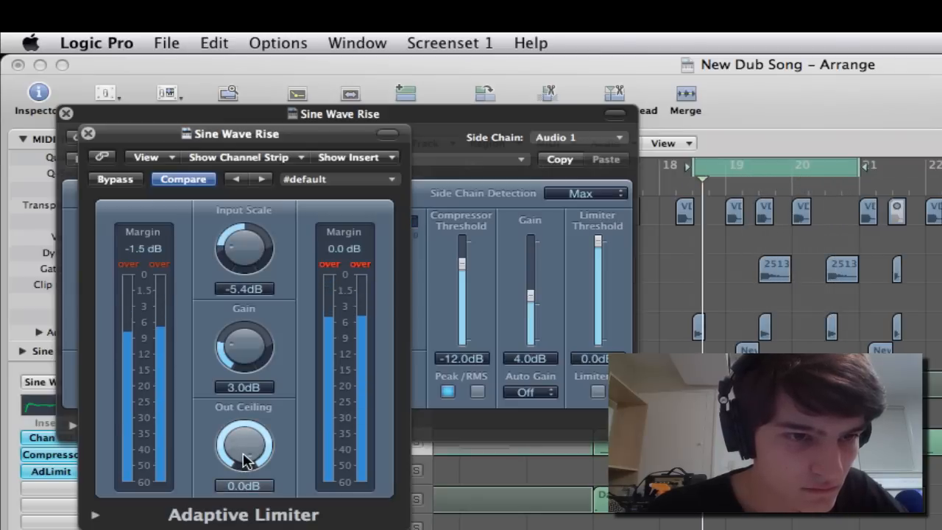
{"action": "left_click_drag", "start_coordinate": [247, 460], "coordinate": [242, 466]}
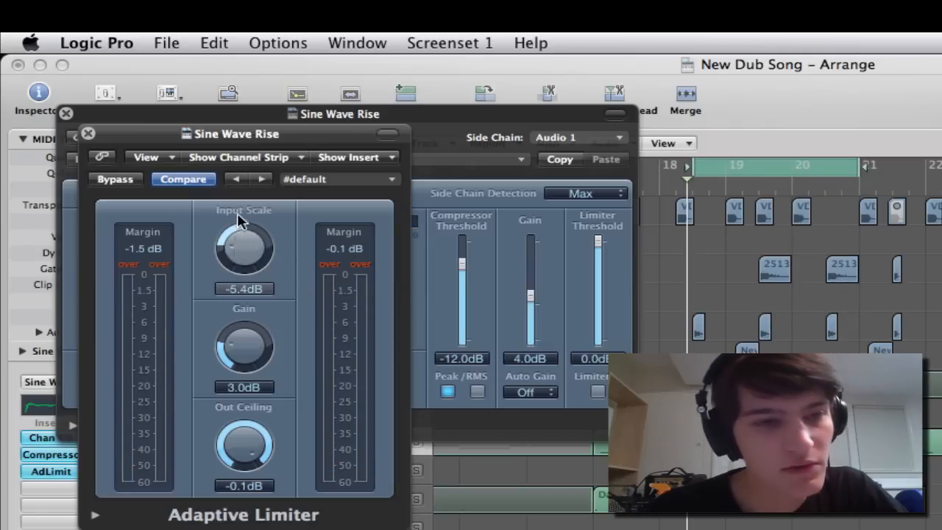
{"action": "key", "text": "space"}
{"action": "mouse_move", "coordinate": [236, 248]}
{"action": "left_mouse_down"}
{"action": "mouse_move", "coordinate": [232, 209]}
{"action": "mouse_move", "coordinate": [226, 248]}
{"action": "left_mouse_up"}
{"action": "left_click", "coordinate": [126, 249]}
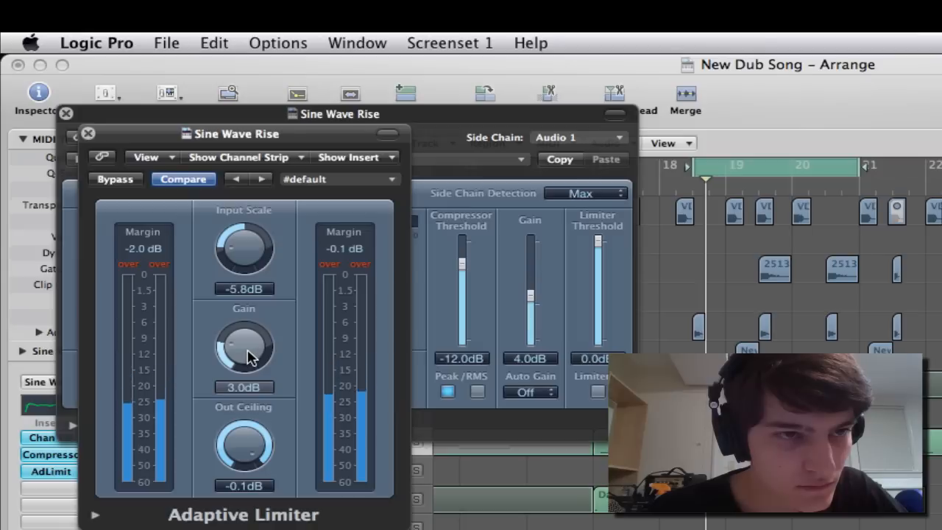
Raise the Adaptive Limiter's gain to 6.3 dB during playback and close both plug-in windows.
{"action": "left_click_drag", "start_coordinate": [248, 357], "coordinate": [243, 345]}
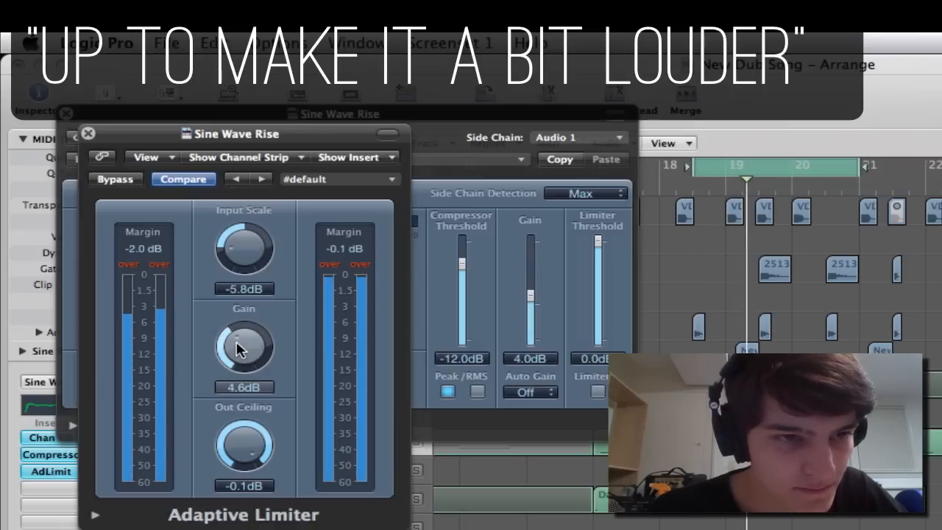
{"action": "left_click_drag", "start_coordinate": [237, 348], "coordinate": [236, 329]}
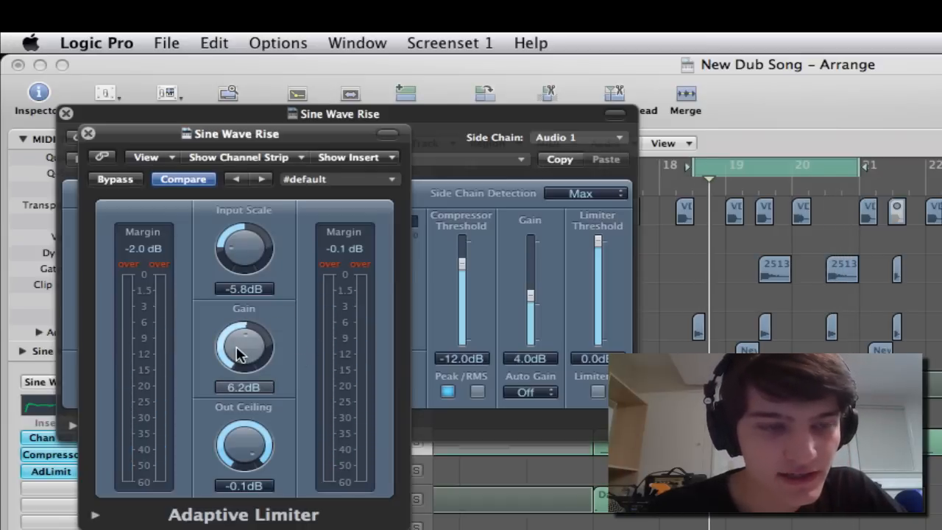
{"action": "left_click_drag", "start_coordinate": [237, 358], "coordinate": [233, 354]}
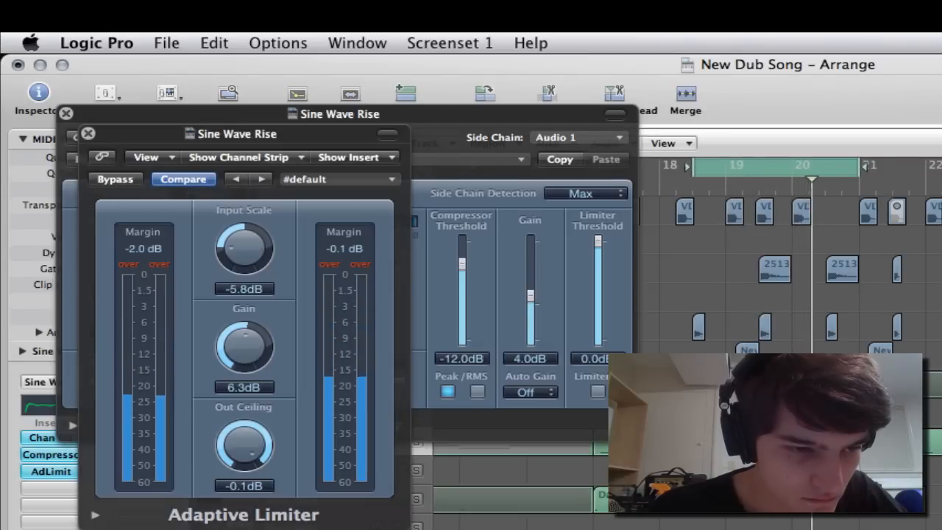
{"action": "left_click", "coordinate": [88, 133]}
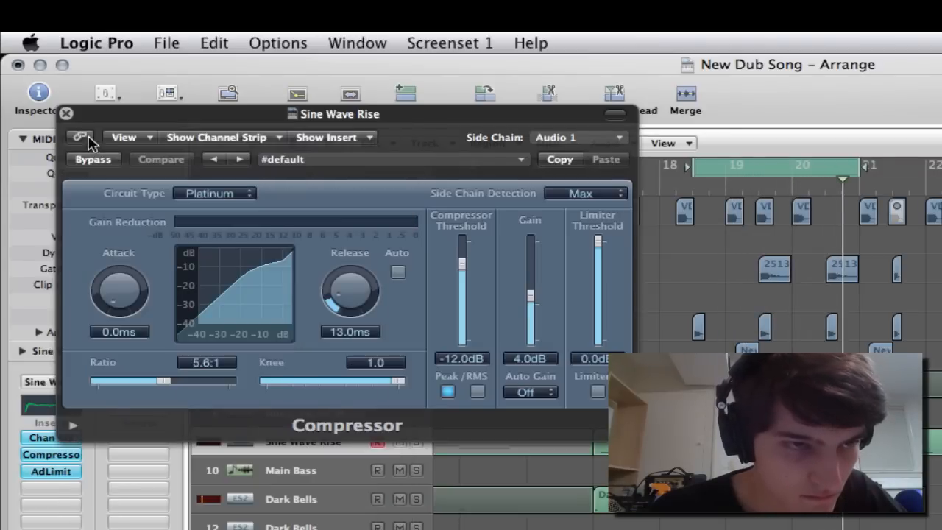
{"action": "left_click", "coordinate": [66, 115]}
In the mixer, lower tracks 1 to 13 together, except Sine Wave Rise, until the kick is at -5.8 dB, checking the balance in playback.
{"action": "key", "text": "x"}
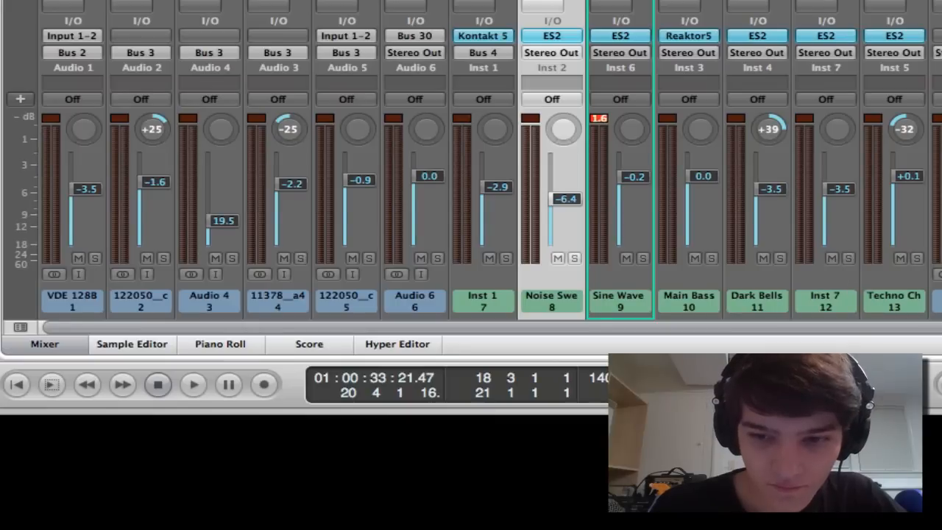
{"action": "left_click_drag", "start_coordinate": [903, 299], "coordinate": [79, 301]}
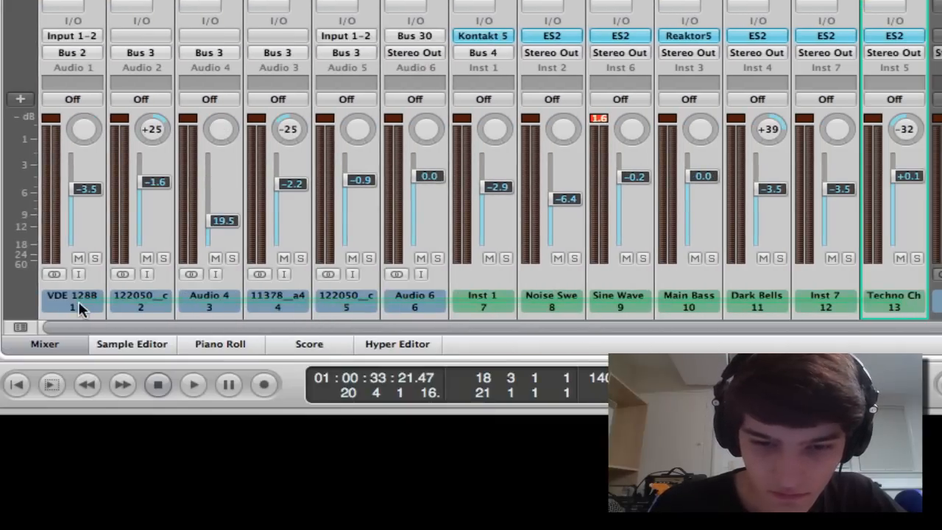
{"action": "left_click", "coordinate": [620, 295]}
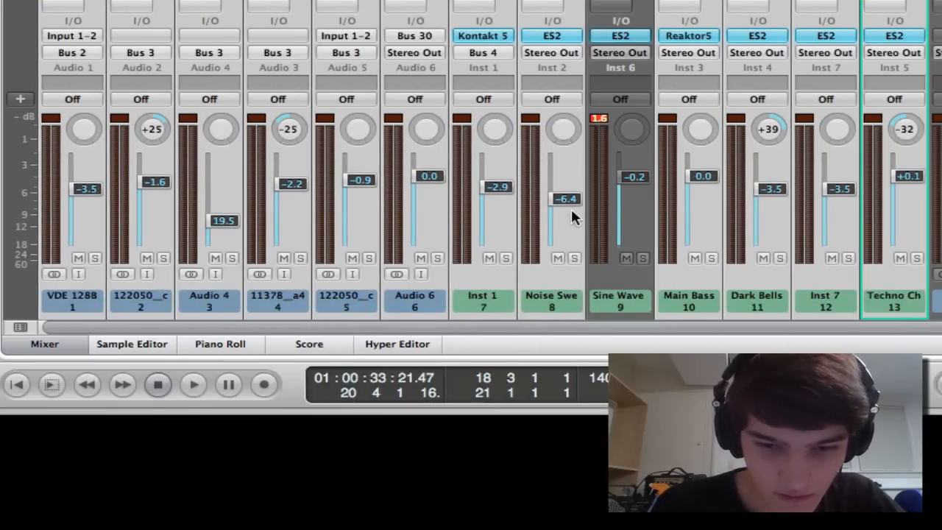
{"action": "left_click_drag", "start_coordinate": [689, 176], "coordinate": [690, 186]}
{"action": "key", "text": "space"}
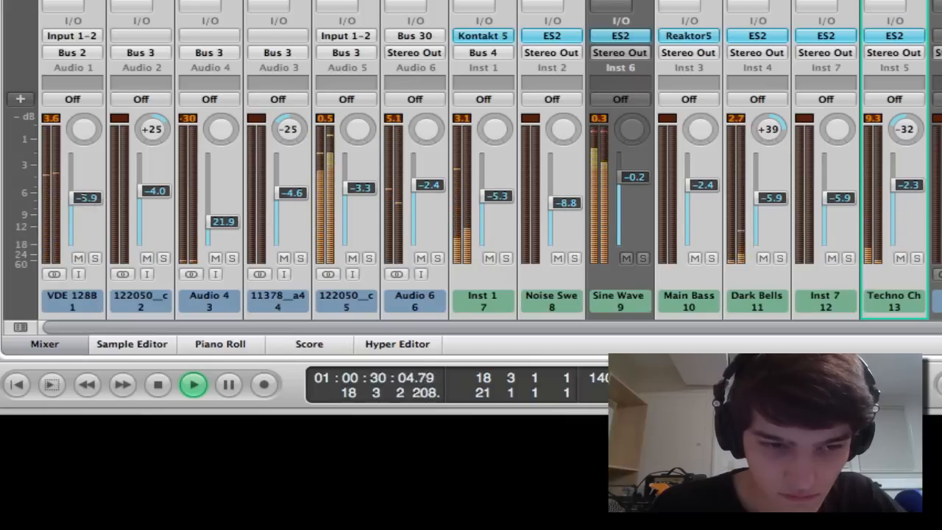
{"action": "left_click_drag", "start_coordinate": [85, 198], "coordinate": [84, 198]}
{"action": "key", "text": "space"}
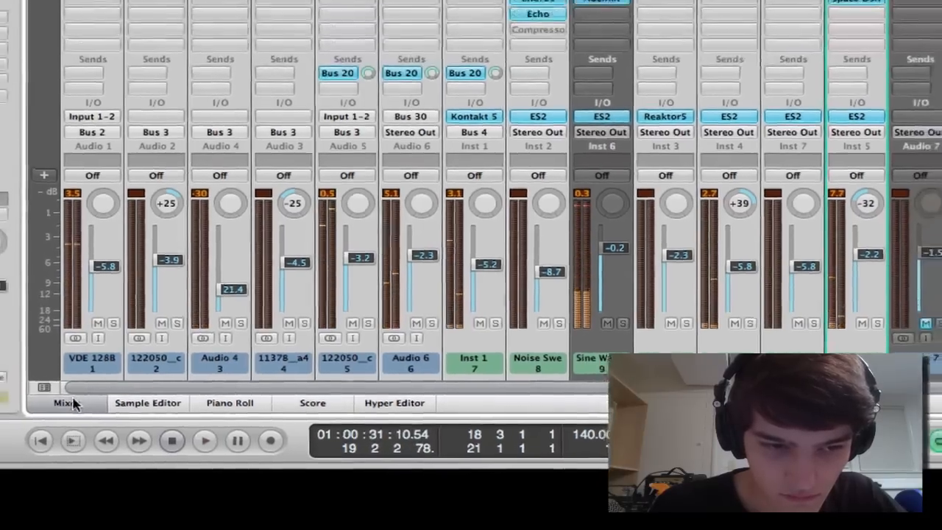
{"action": "left_click", "coordinate": [44, 343]}
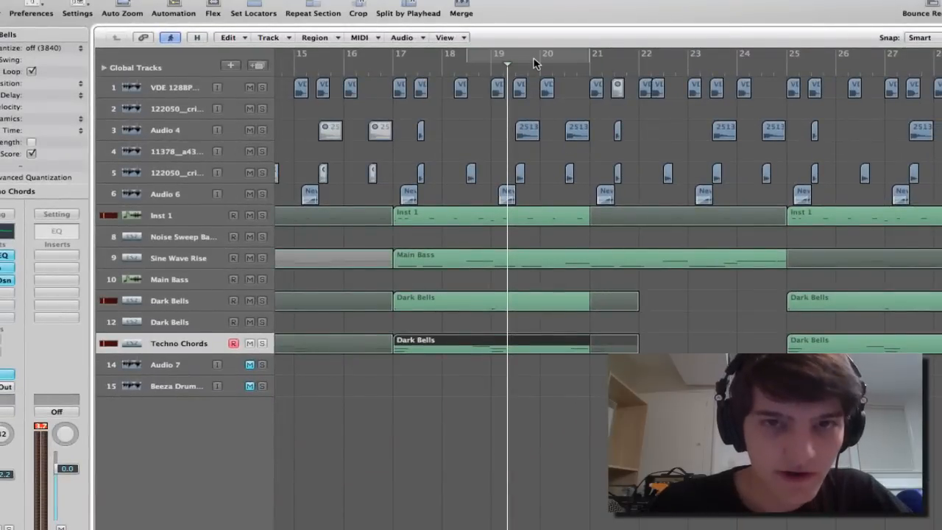
Zoom out the arrangement to view the whole song across all tracks.
{"action": "key", "text": "ctrl+Left"}
{"action": "key", "text": "ctrl+Left"}
{"action": "key", "text": "ctrl+Left"}
{"action": "key", "text": "ctrl+Up"}
{"action": "key", "text": "ctrl+Up"}
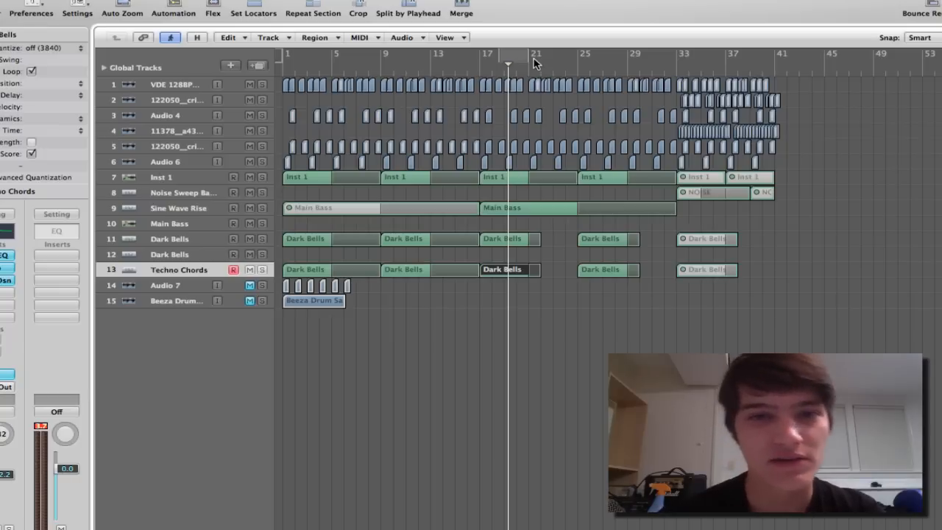
{"action": "left_click", "coordinate": [674, 1]}
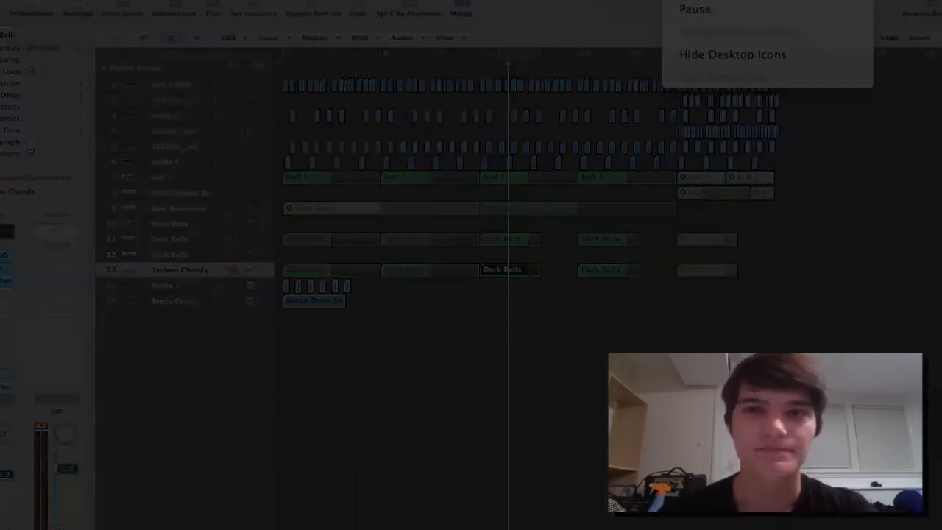